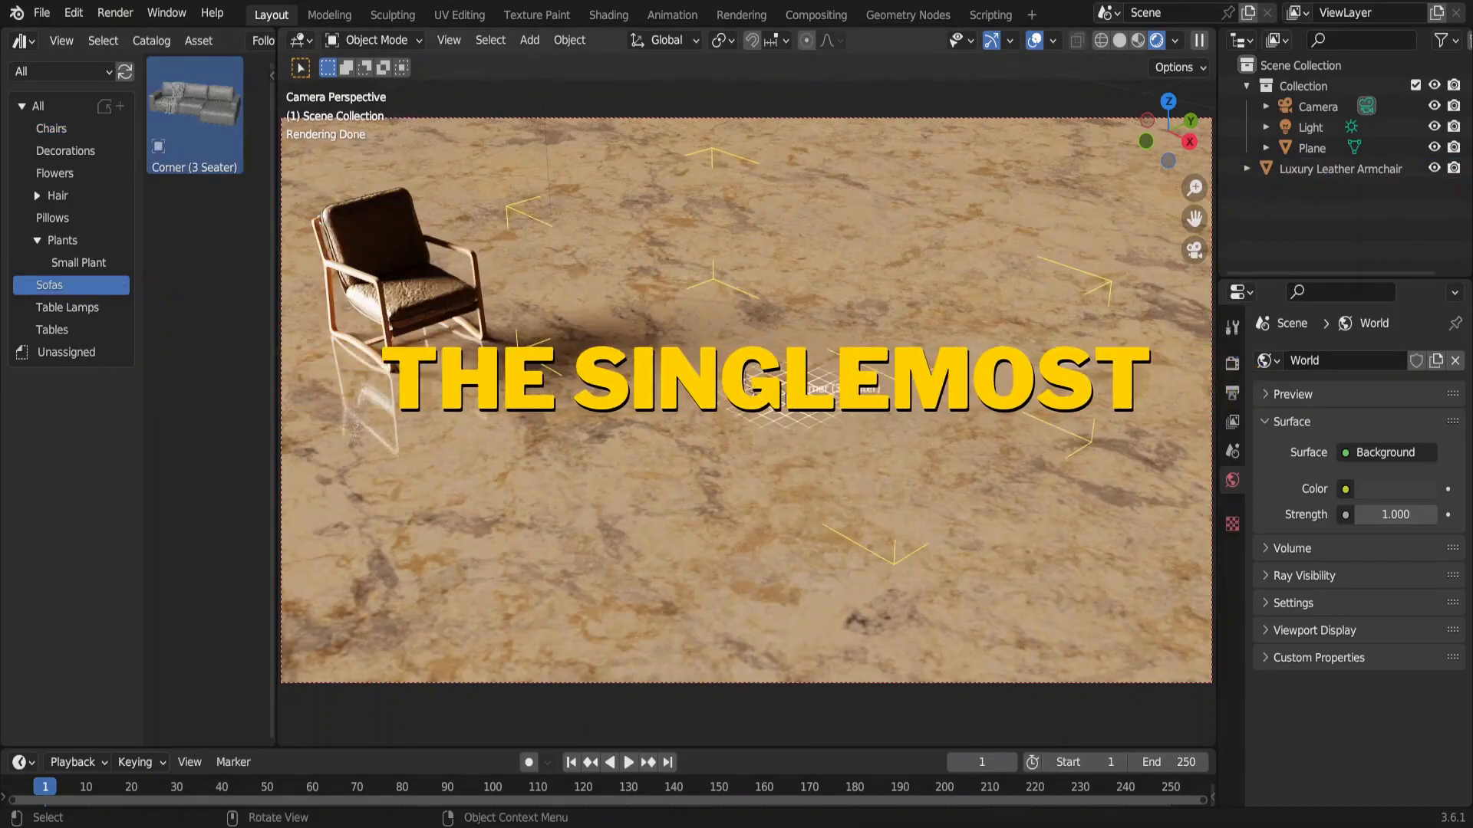
# Place Pillow 1 on the sofa, the Round Table by the armchair, and white flowers with books on the table
pyautogui.click(52, 218)
pyautogui.moveTo(195, 115); pyautogui.dragTo(669, 274)
pyautogui.click(53, 329)
pyautogui.moveTo(195, 115); pyautogui.dragTo(506, 443)
pyautogui.click(59, 174)
pyautogui.moveTo(195, 234); pyautogui.dragTo(478, 388)
# Add the Succulent Plant on the table, plus Greenplants144 and the indoor plant beside the sofa
pyautogui.click(77, 231)
pyautogui.moveTo(195, 353); pyautogui.dragTo(541, 389)
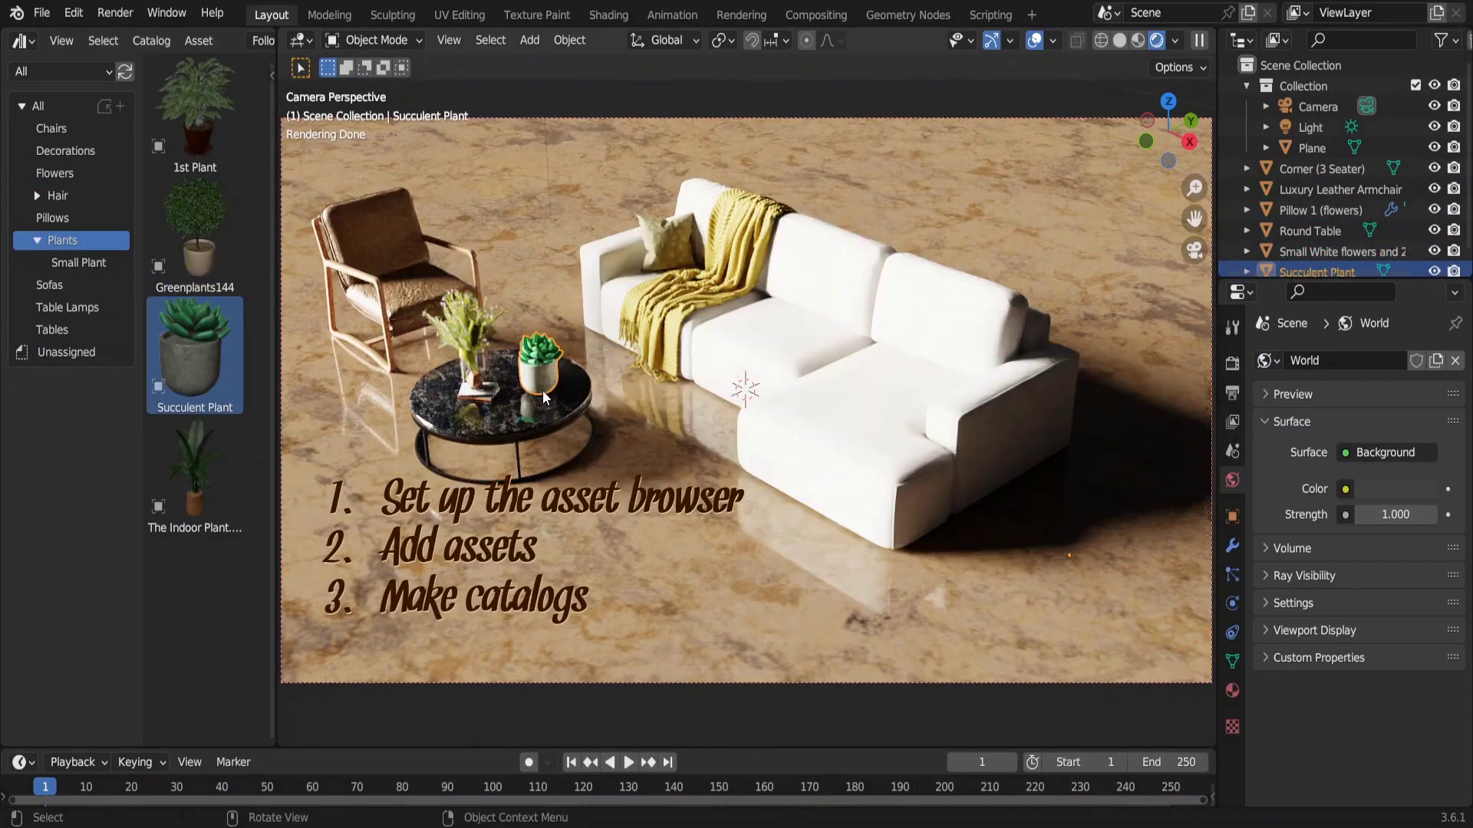
pyautogui.moveTo(197, 210); pyautogui.dragTo(1098, 501)
pyautogui.moveTo(195, 472); pyautogui.dragTo(1008, 537)
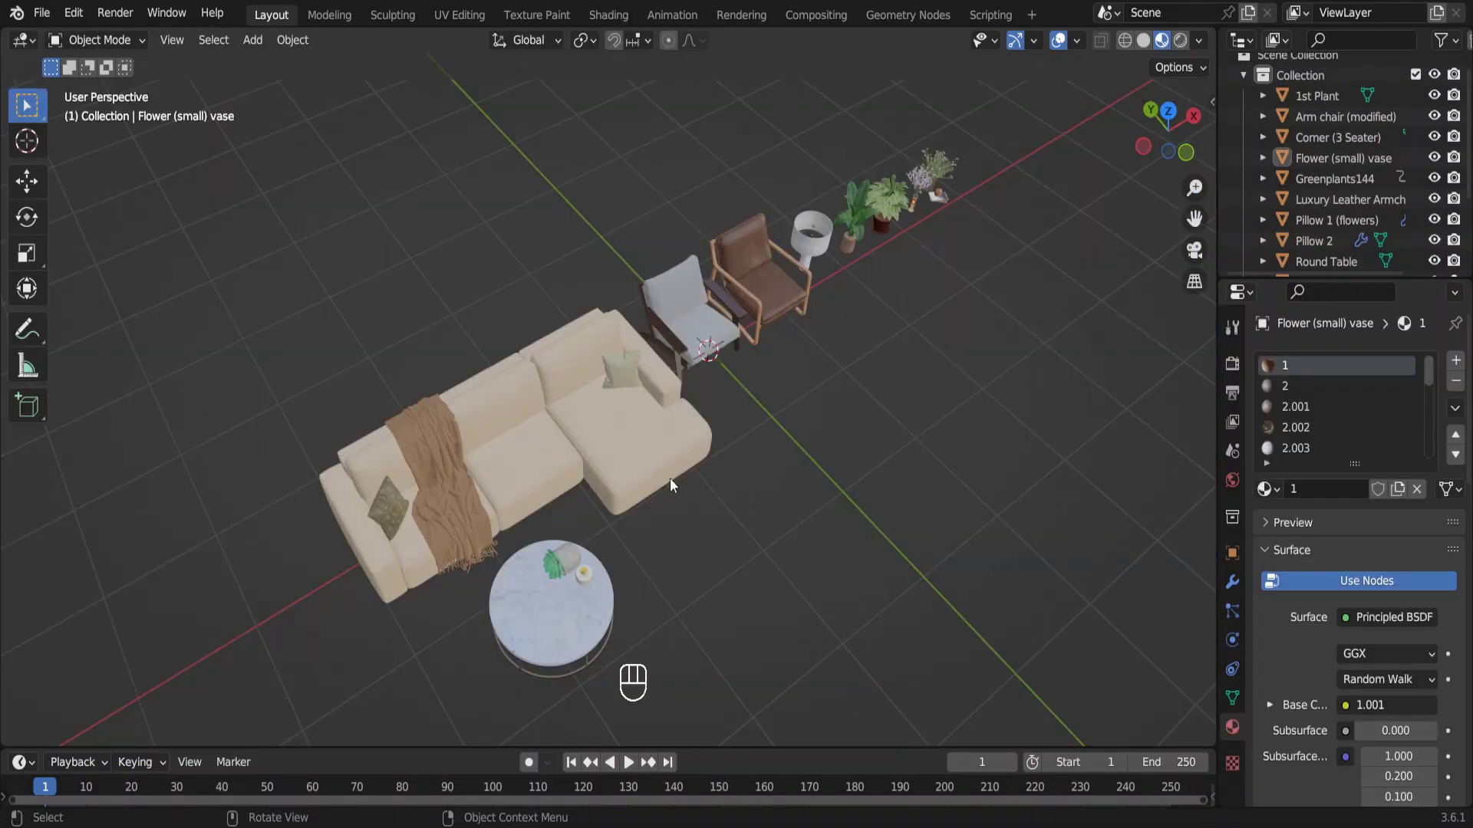
# Orbit the view to look along the row of sofa, armchairs, table and plants
pyautogui.moveTo(836, 346)
pyautogui.mouseDown(button='middle')
pyautogui.moveTo(719, 330)
pyautogui.moveTo(811, 349)
pyautogui.mouseUp(button='middle')
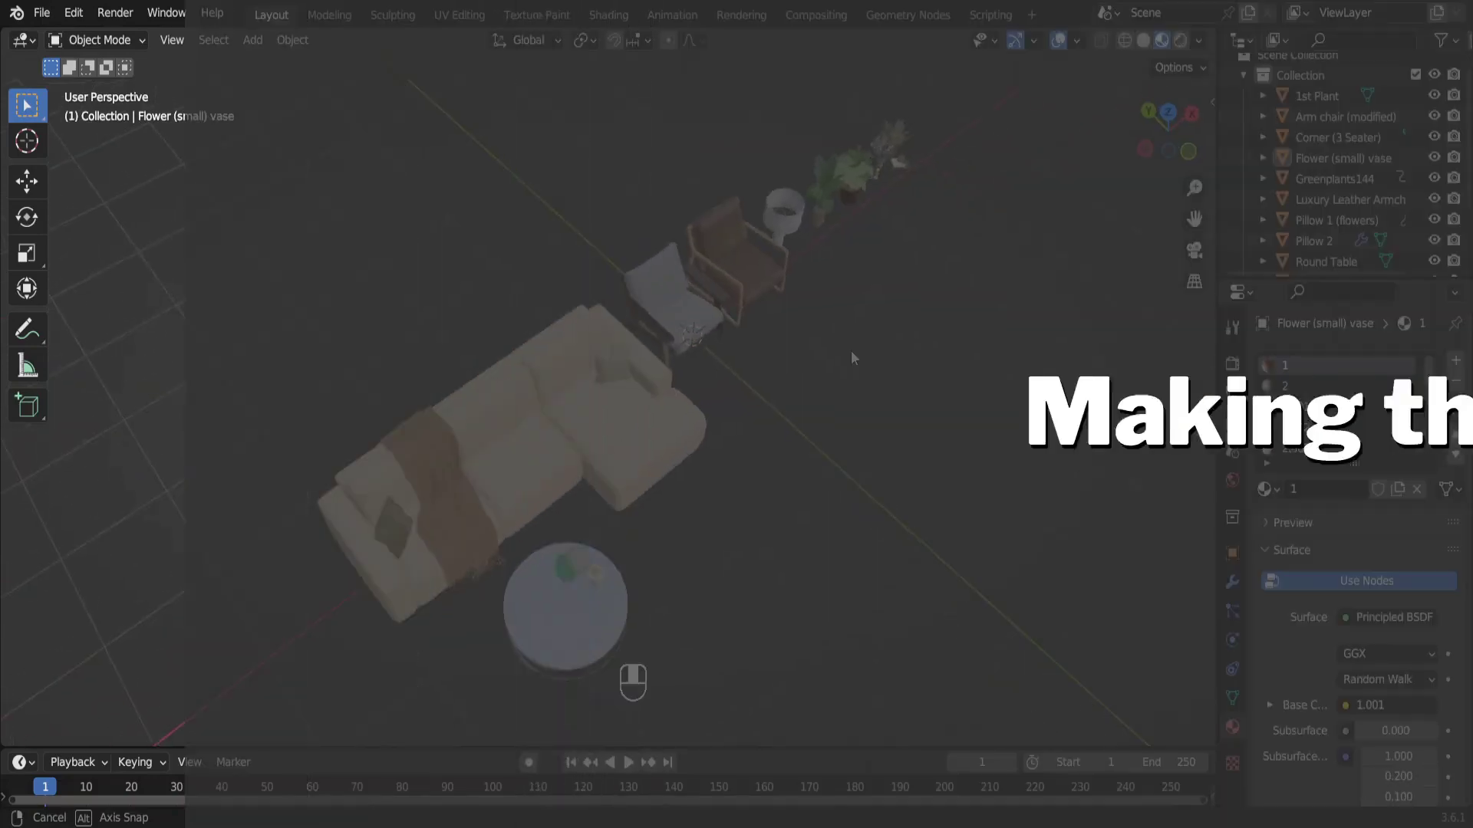
# In Preferences > File Paths, start adding a new asset library location
pyautogui.click(73, 12)
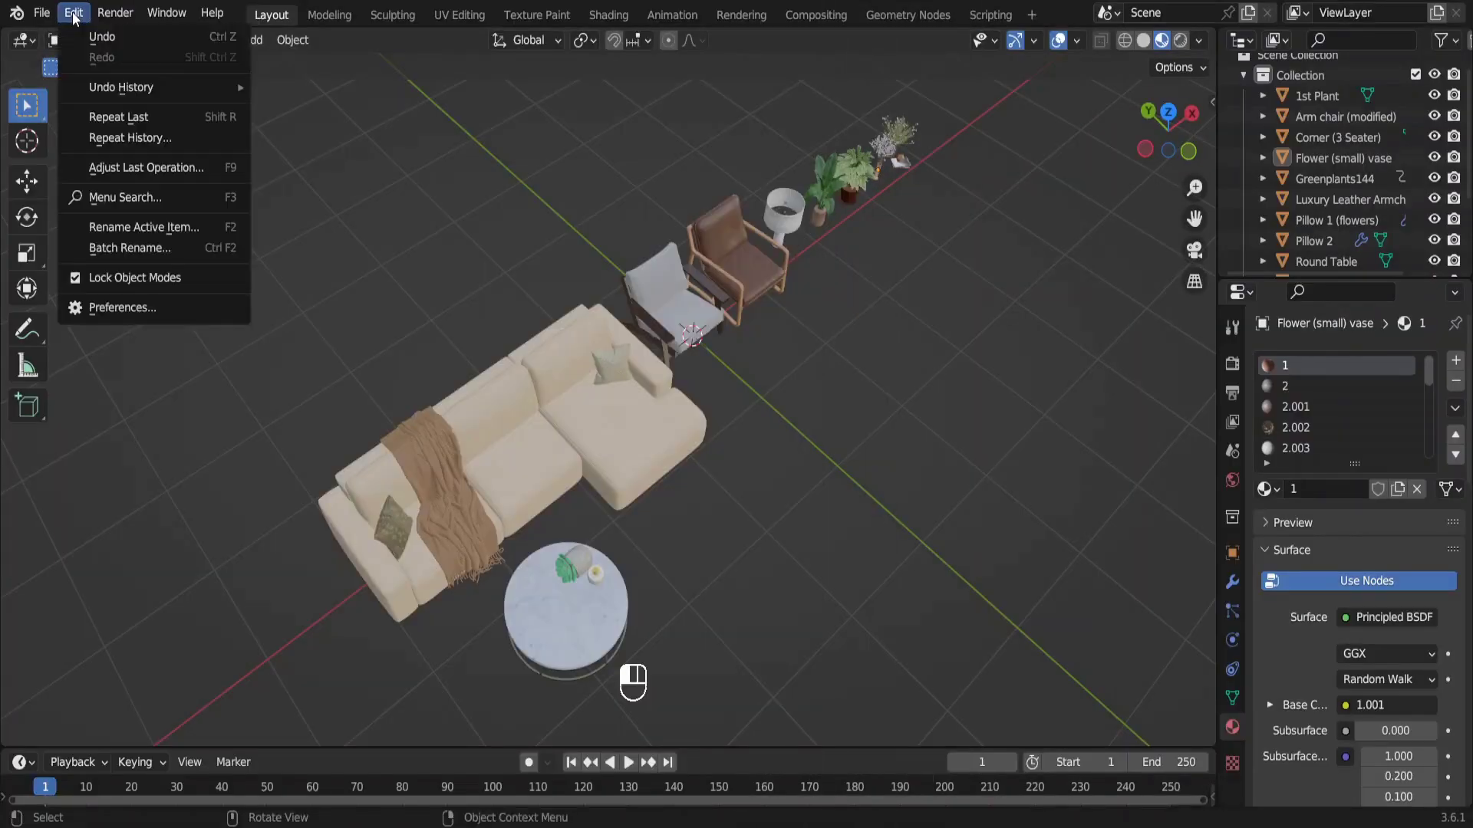
pyautogui.click(166, 304)
pyautogui.click(60, 394)
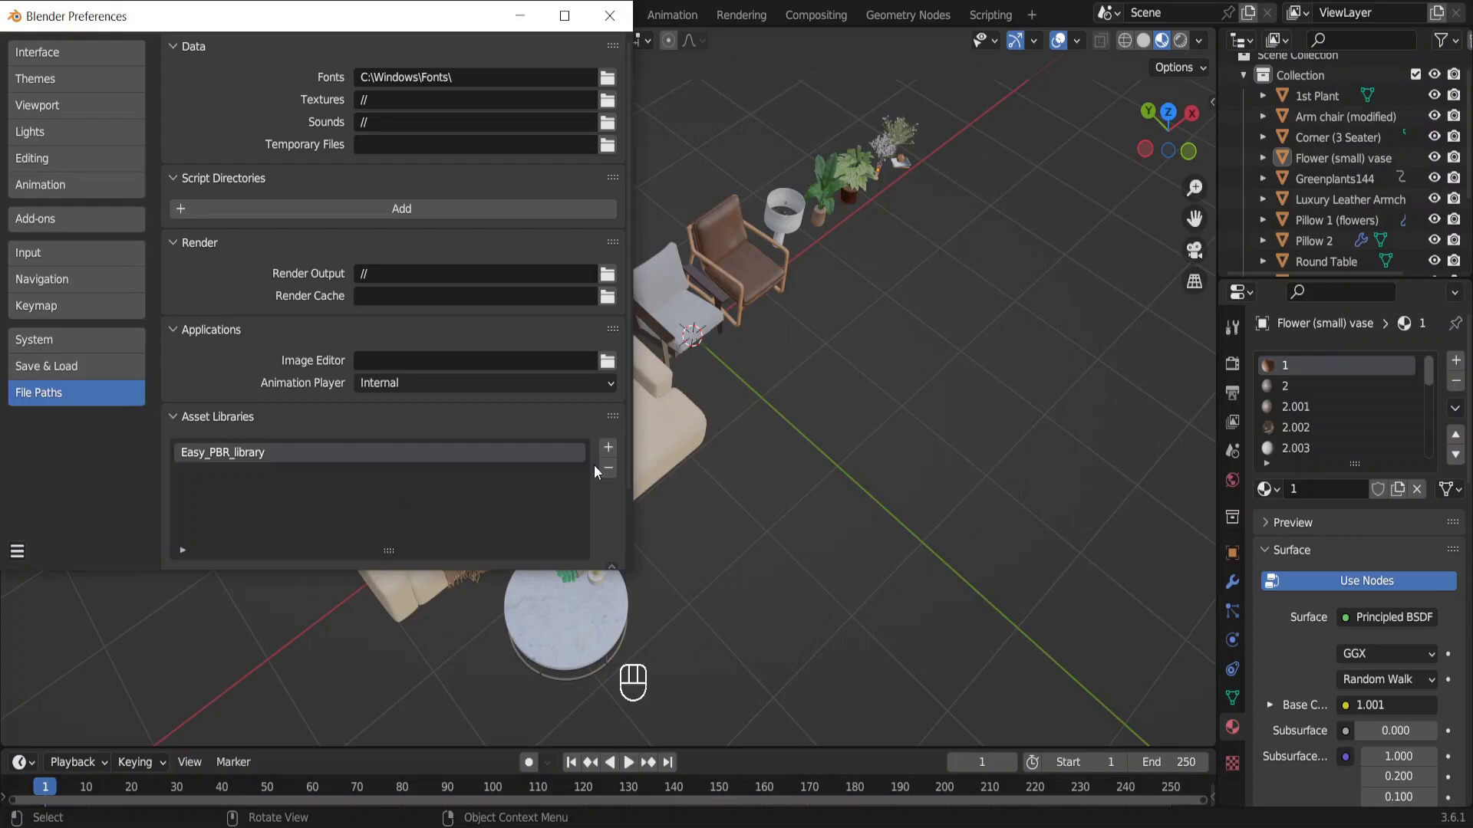
pyautogui.click(609, 448)
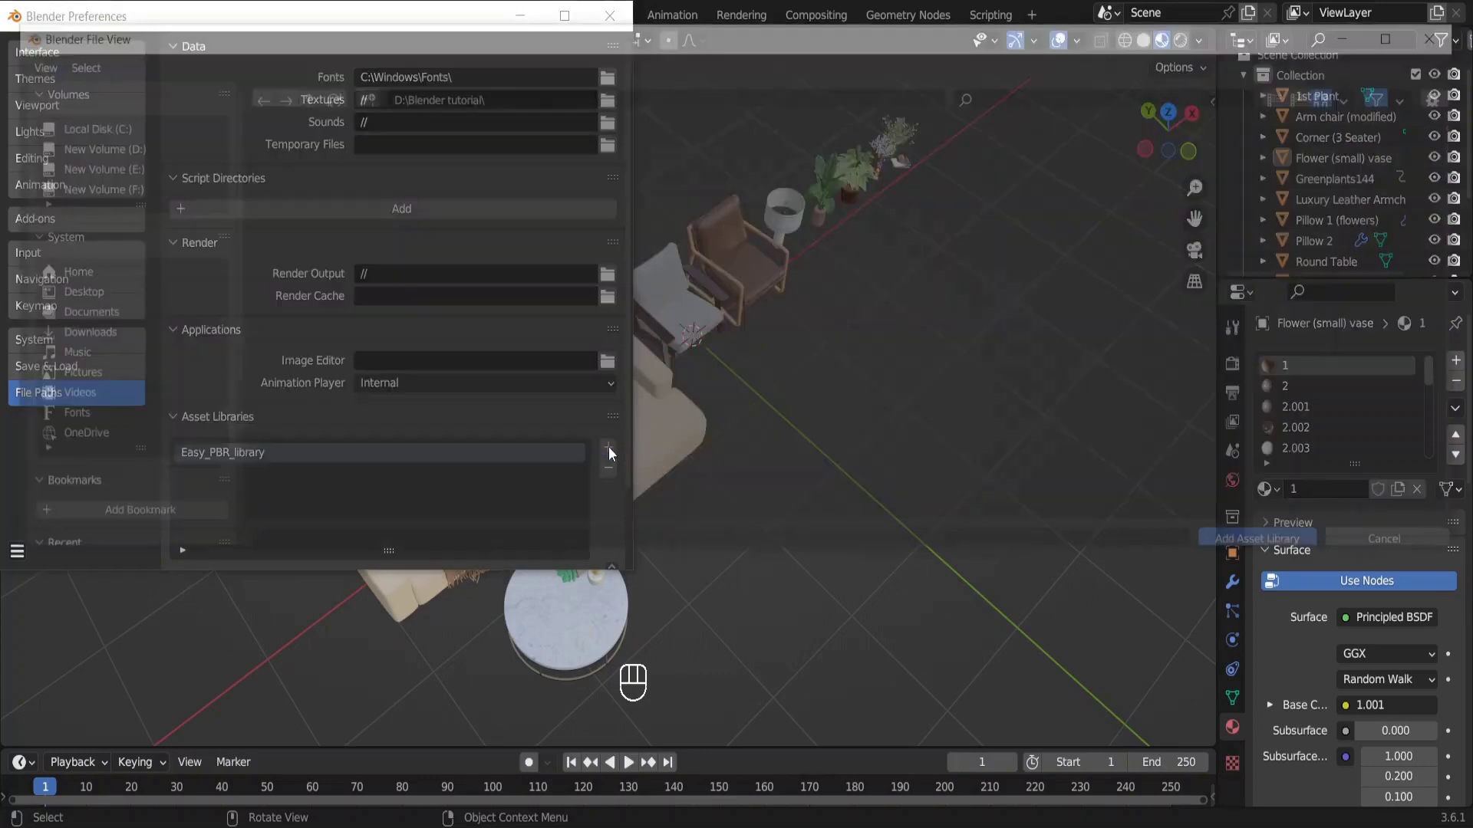
# Create and register an 'Assets' folder as the asset library, then save the preferences
pyautogui.click(358, 68)
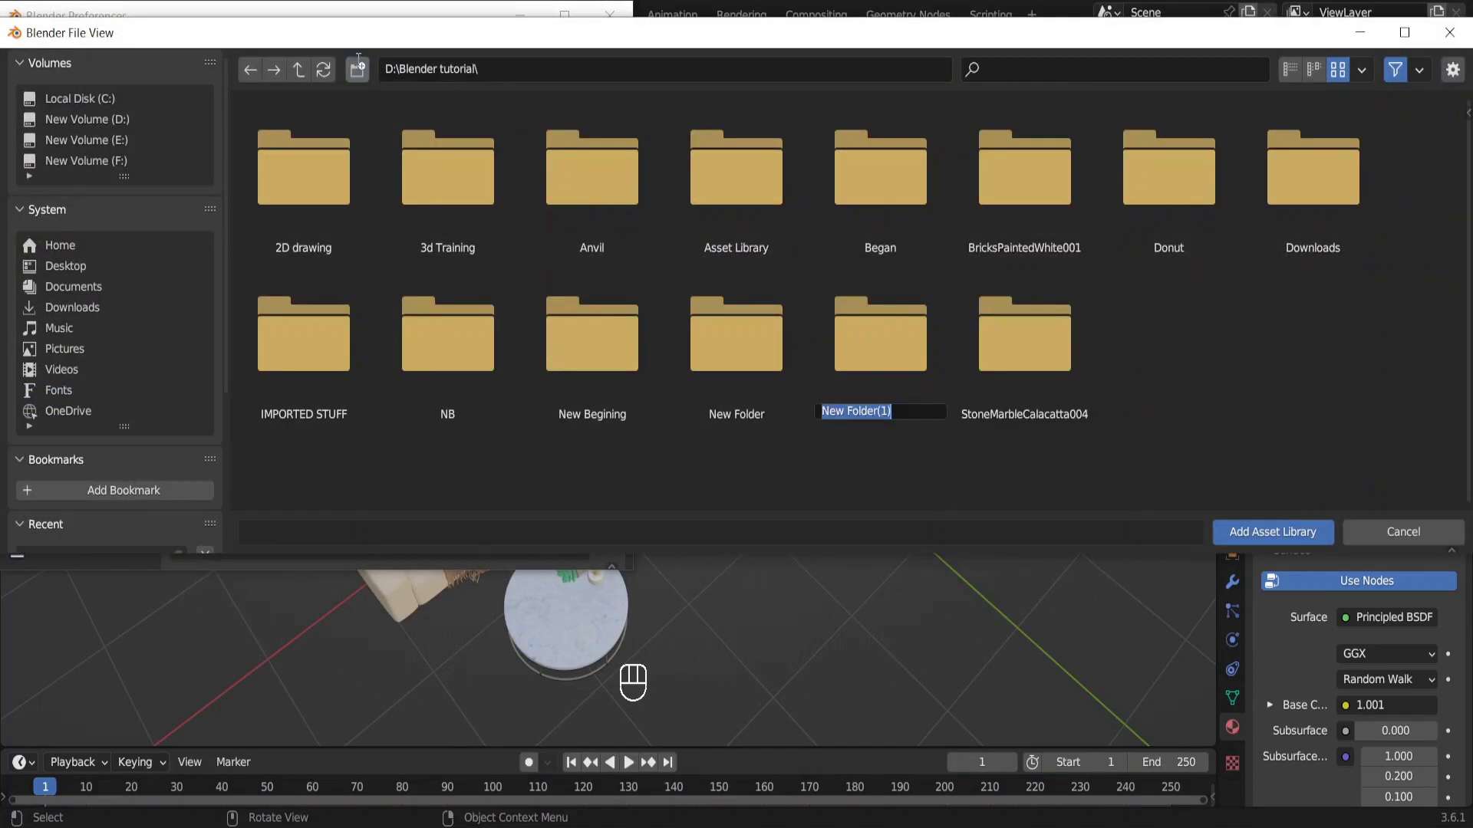
pyautogui.write('Assets')
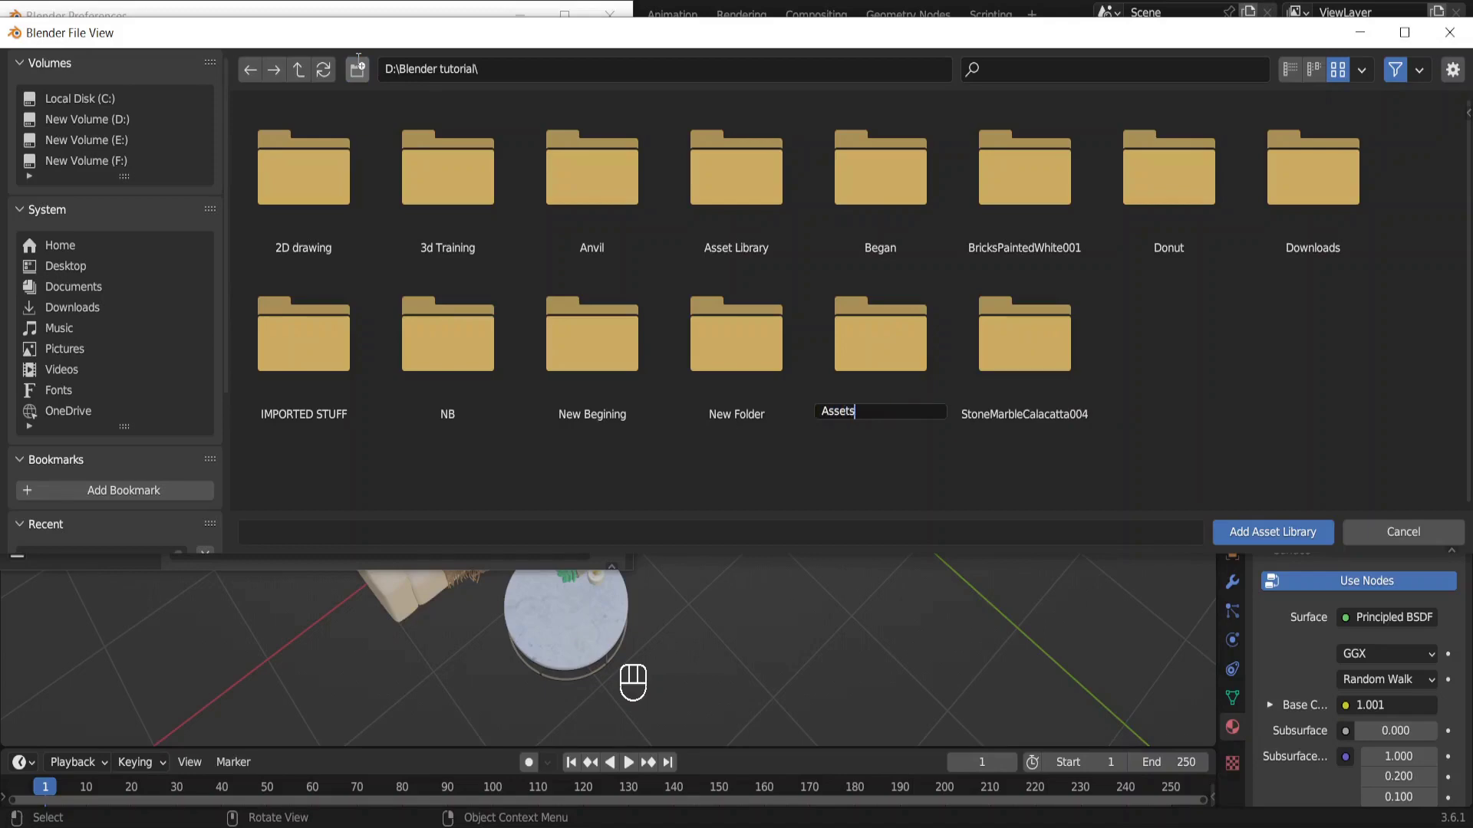
pyautogui.press('Return')
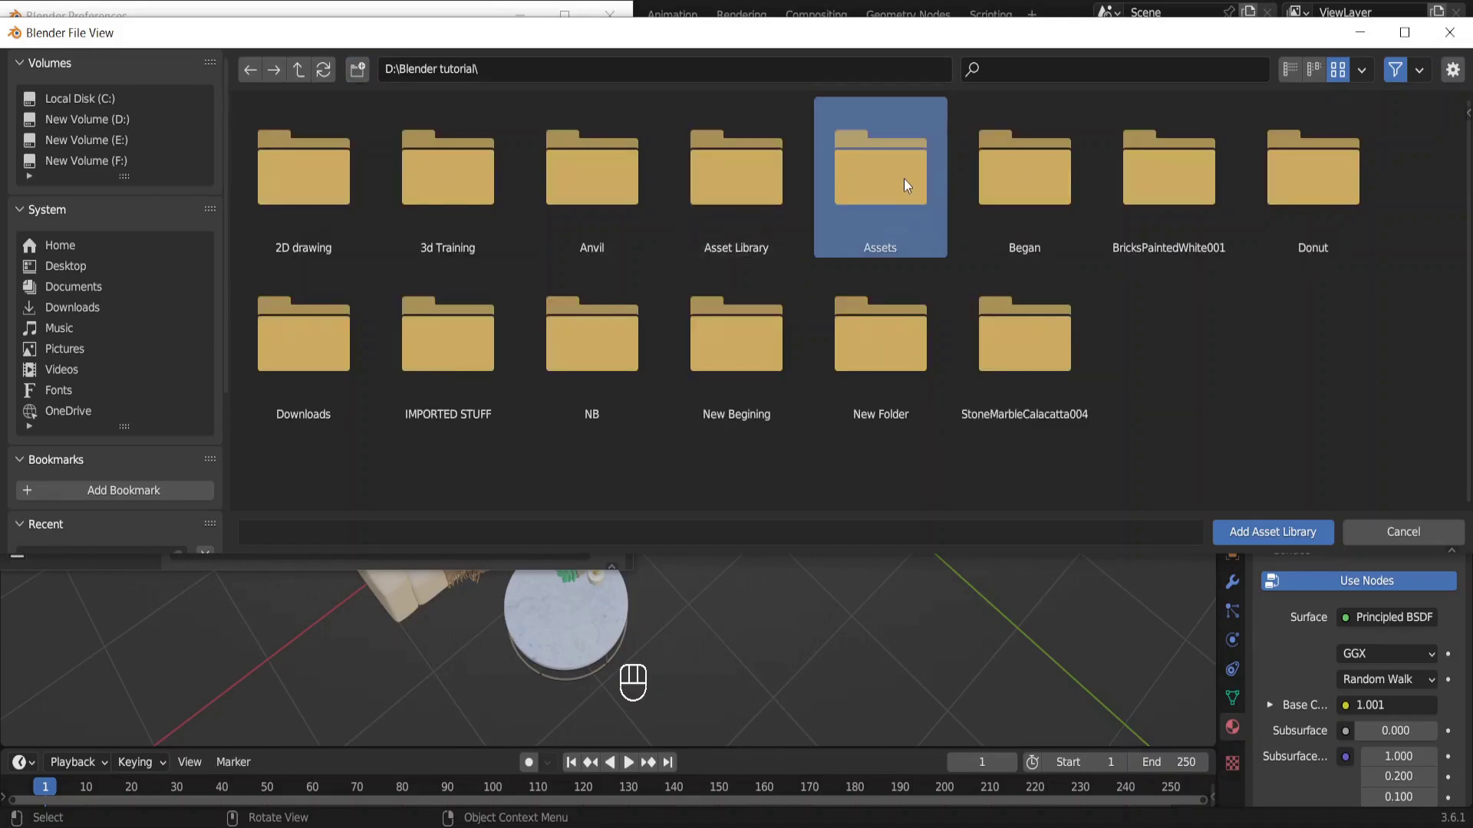
pyautogui.doubleClick(904, 178)
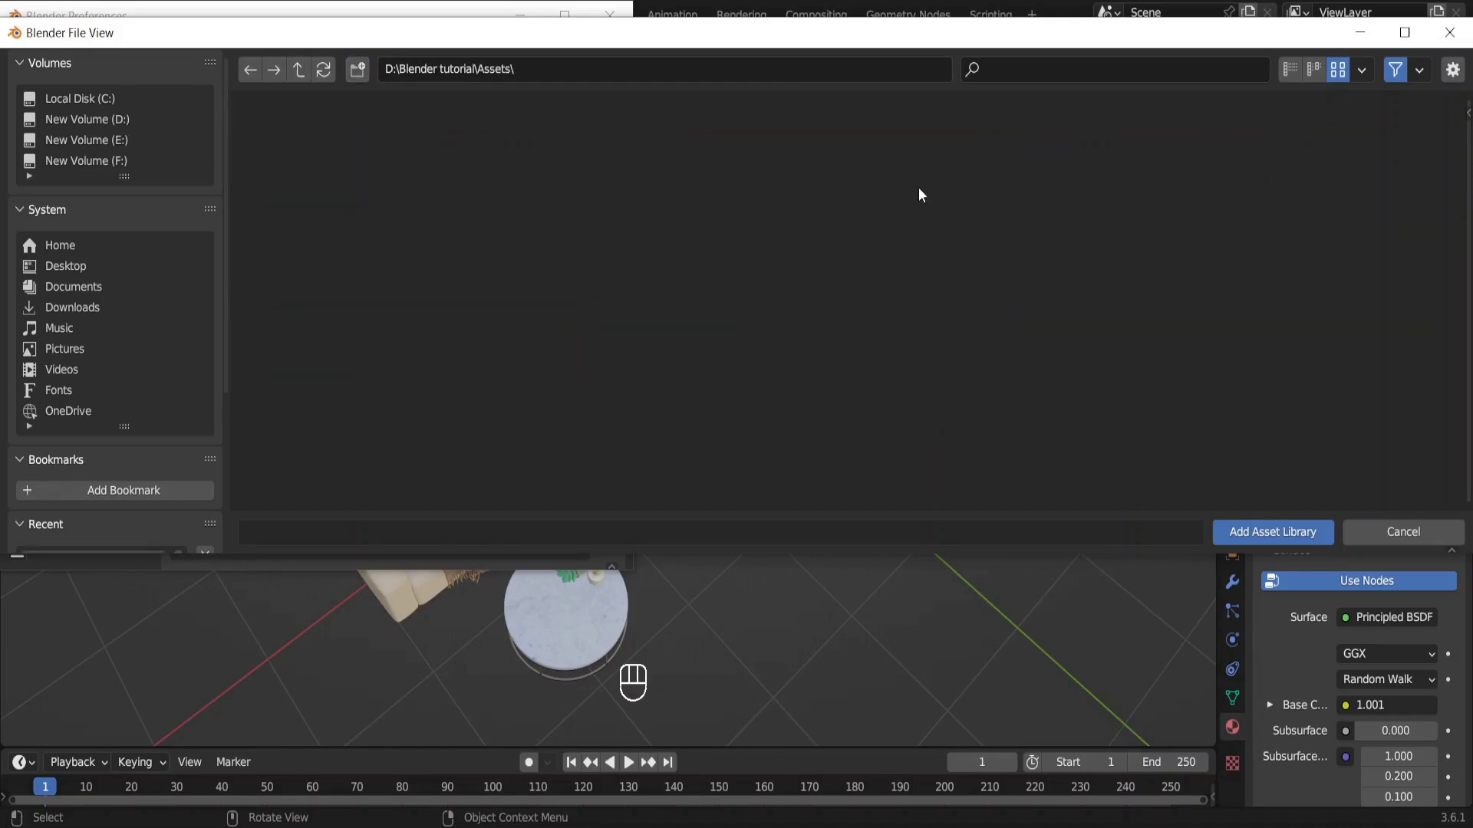
pyautogui.click(1259, 536)
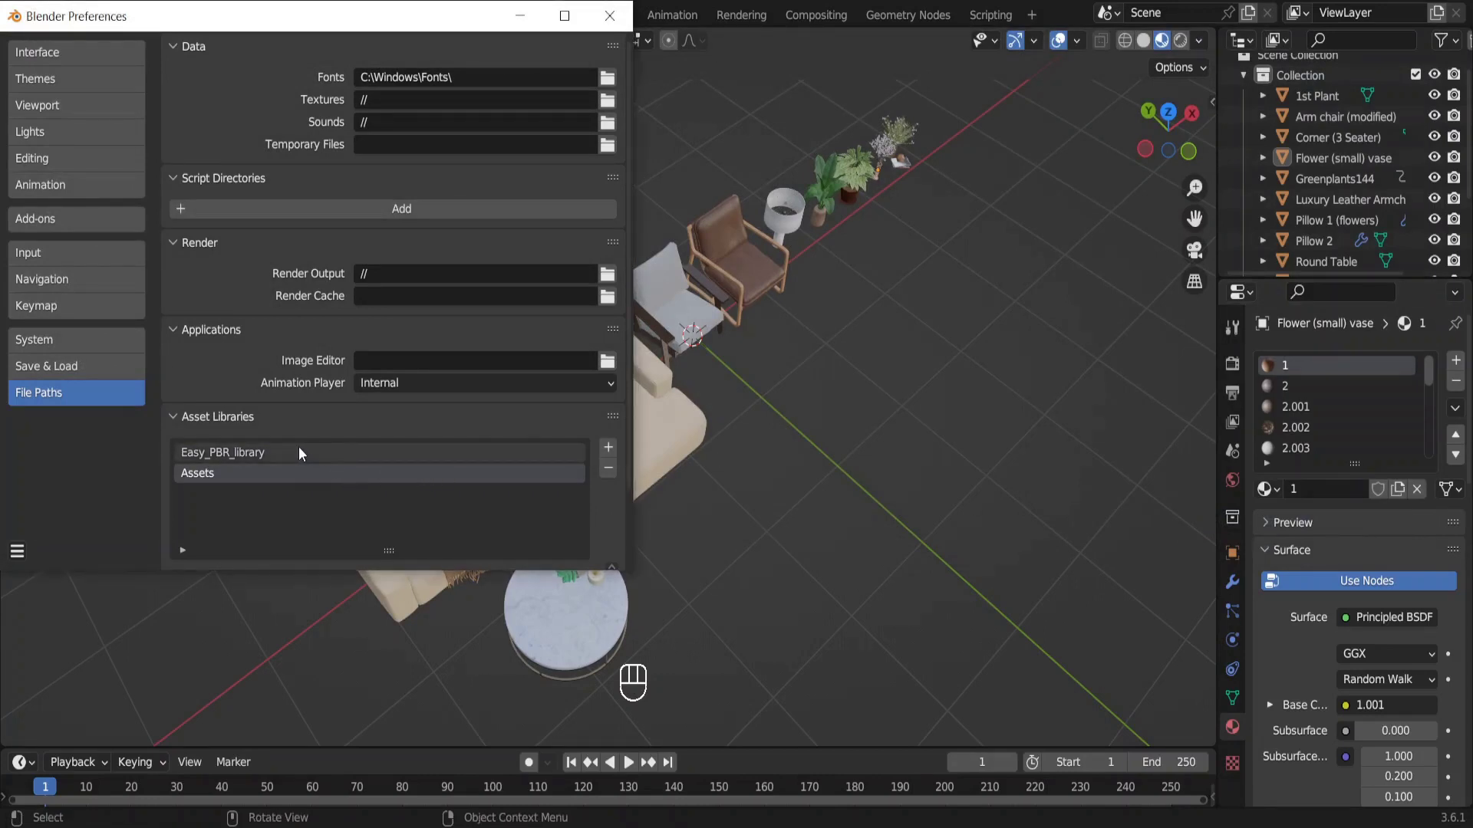
pyautogui.click(25, 554)
pyautogui.click(85, 500)
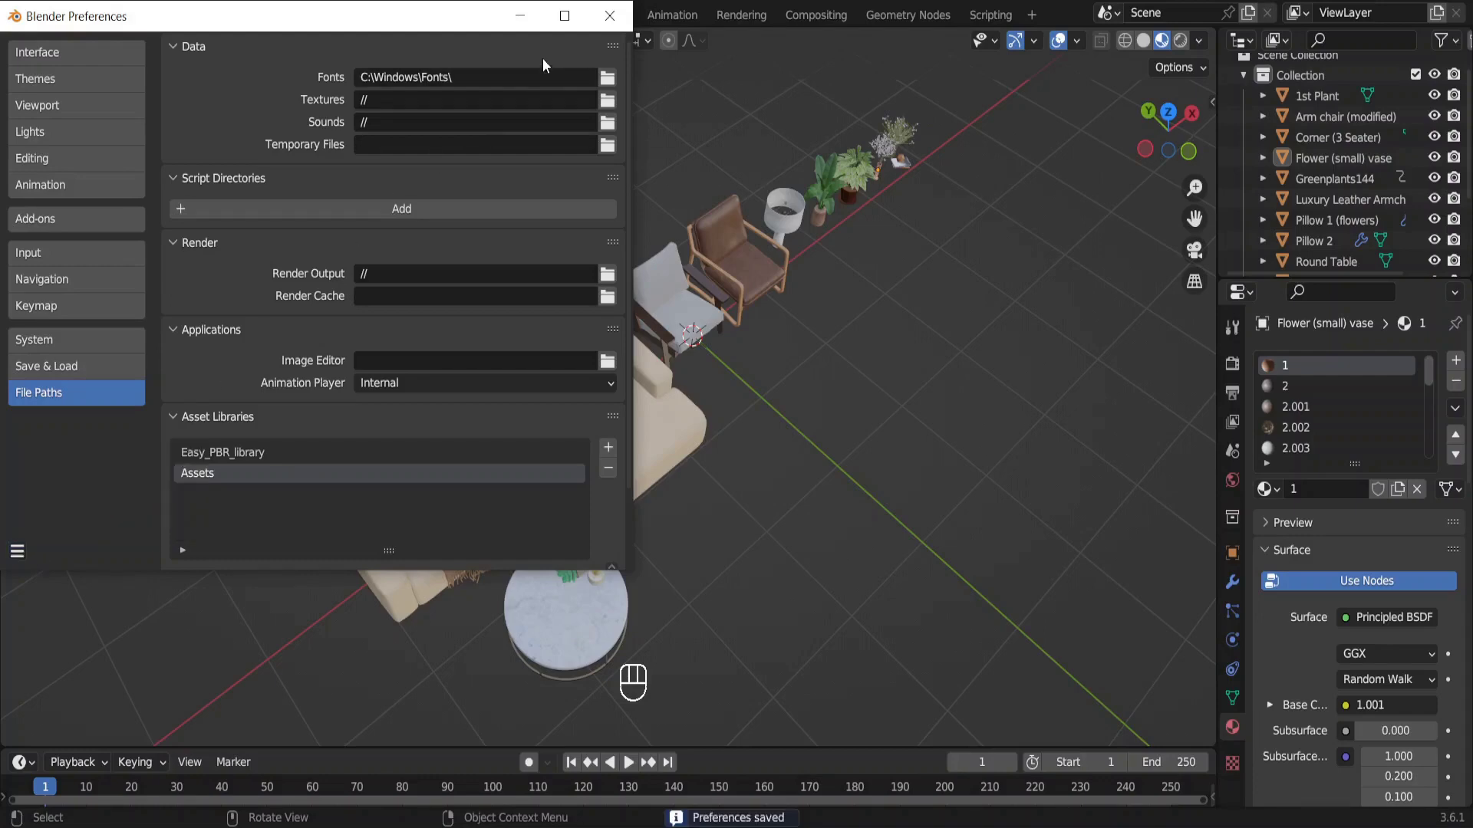
# Split the 3D view in two and make the left area an Asset Browser
pyautogui.click(609, 17)
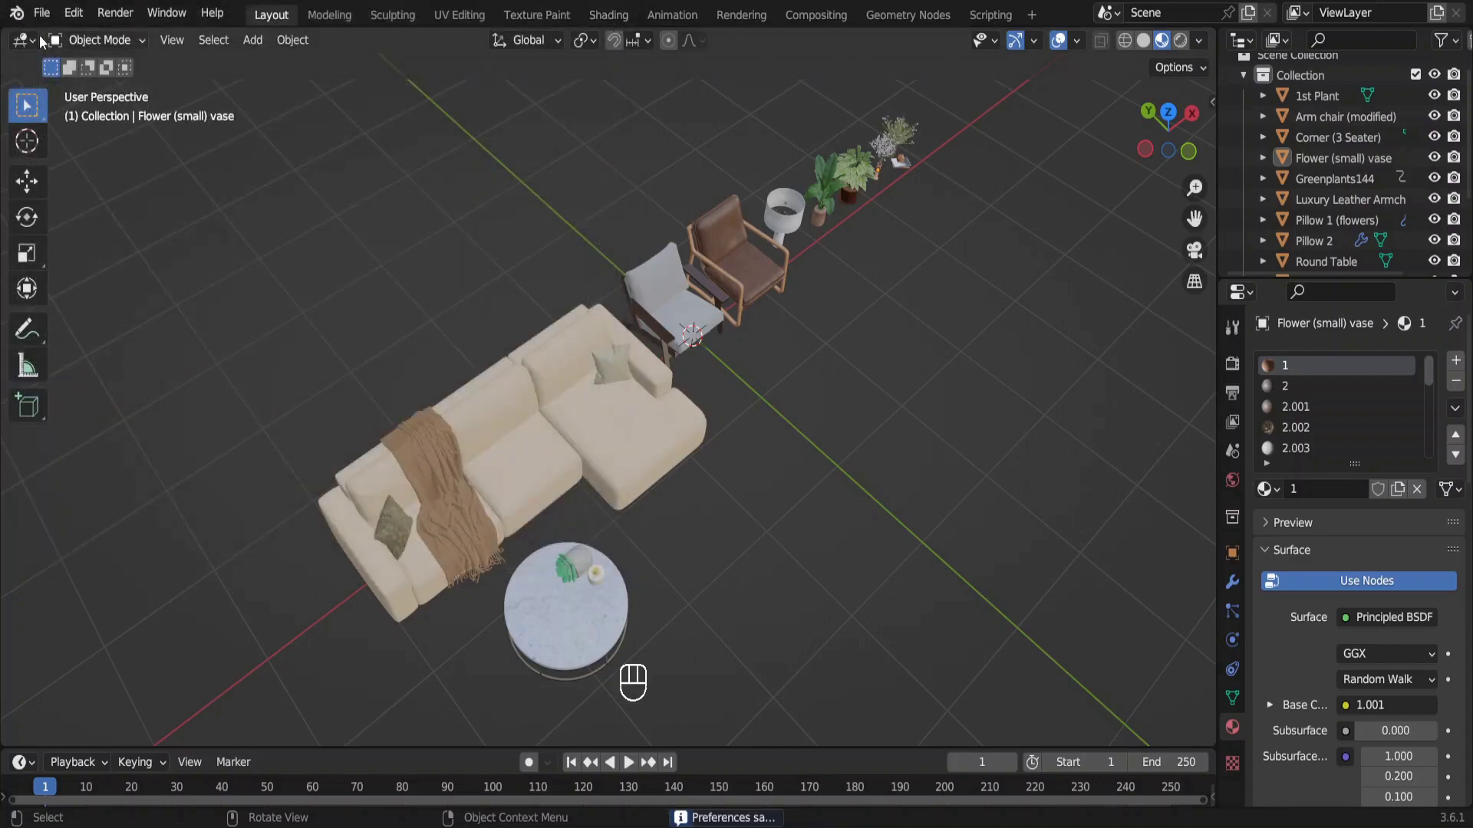
pyautogui.moveTo(3, 34); pyautogui.dragTo(552, 230)
pyautogui.scroll(5, 943, 399)
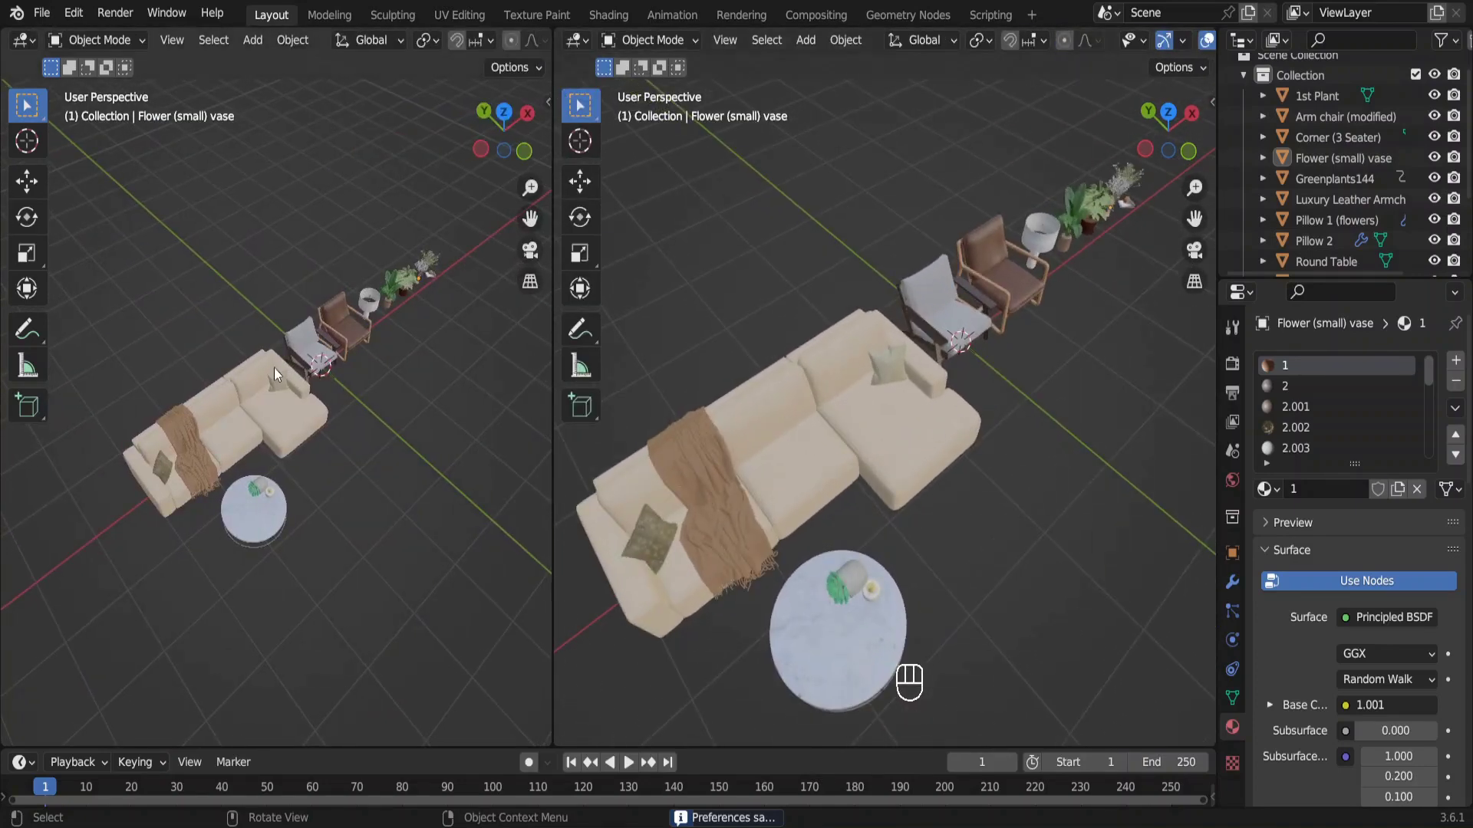
pyautogui.click(23, 40)
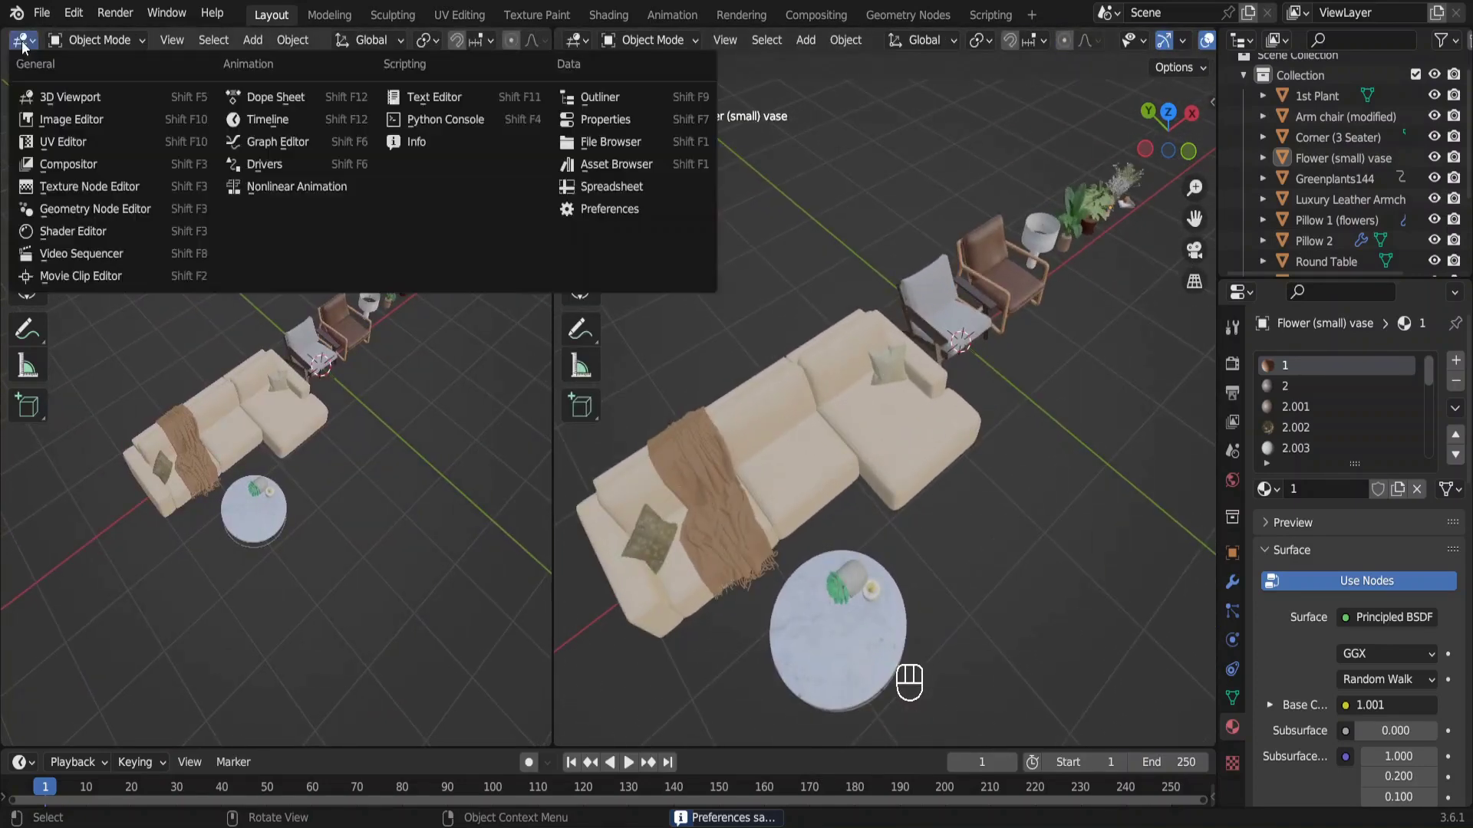
pyautogui.click(614, 164)
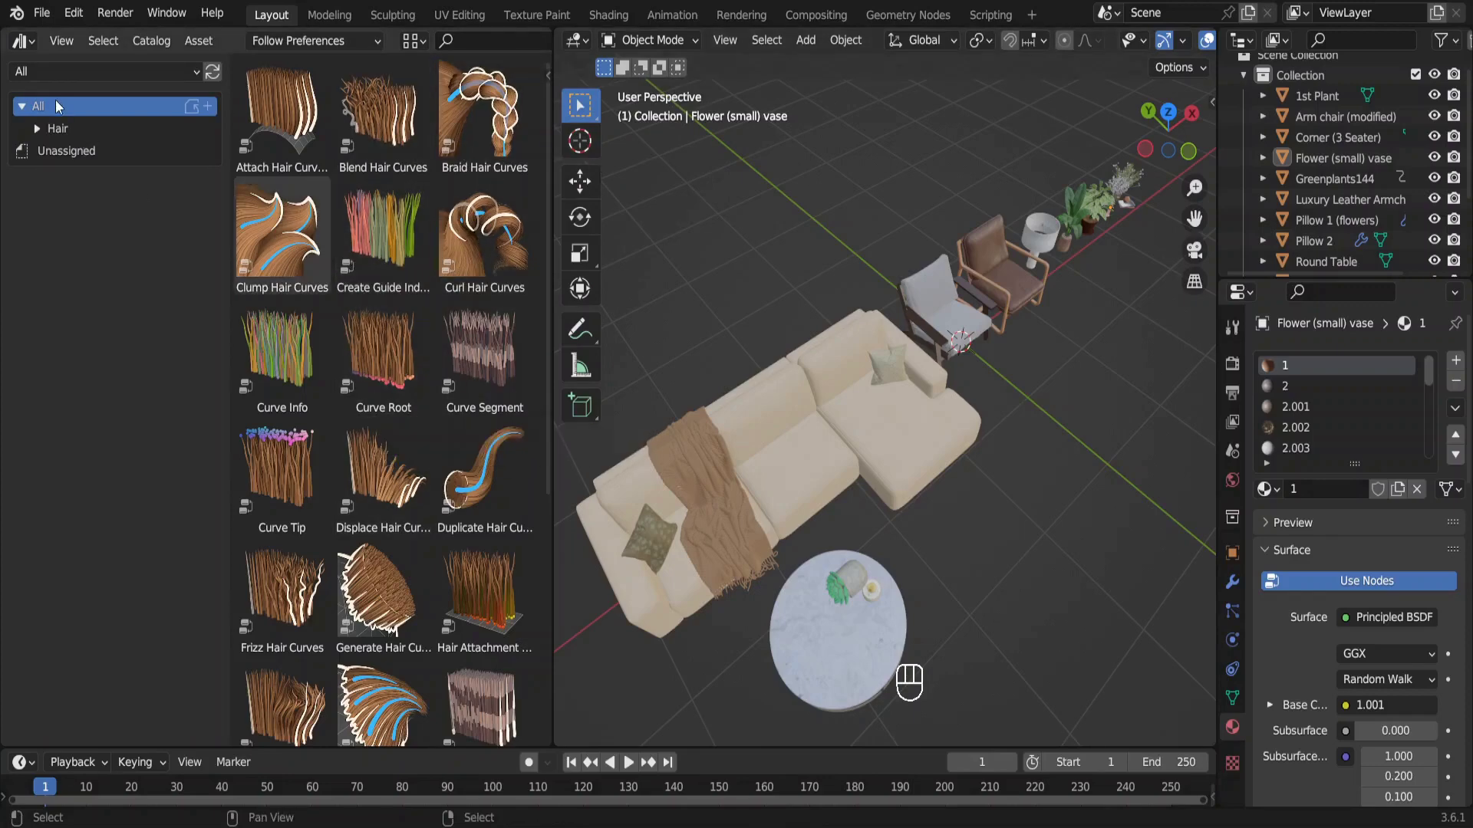
# Show the Current File library and select every object in the scene
pyautogui.click(44, 71)
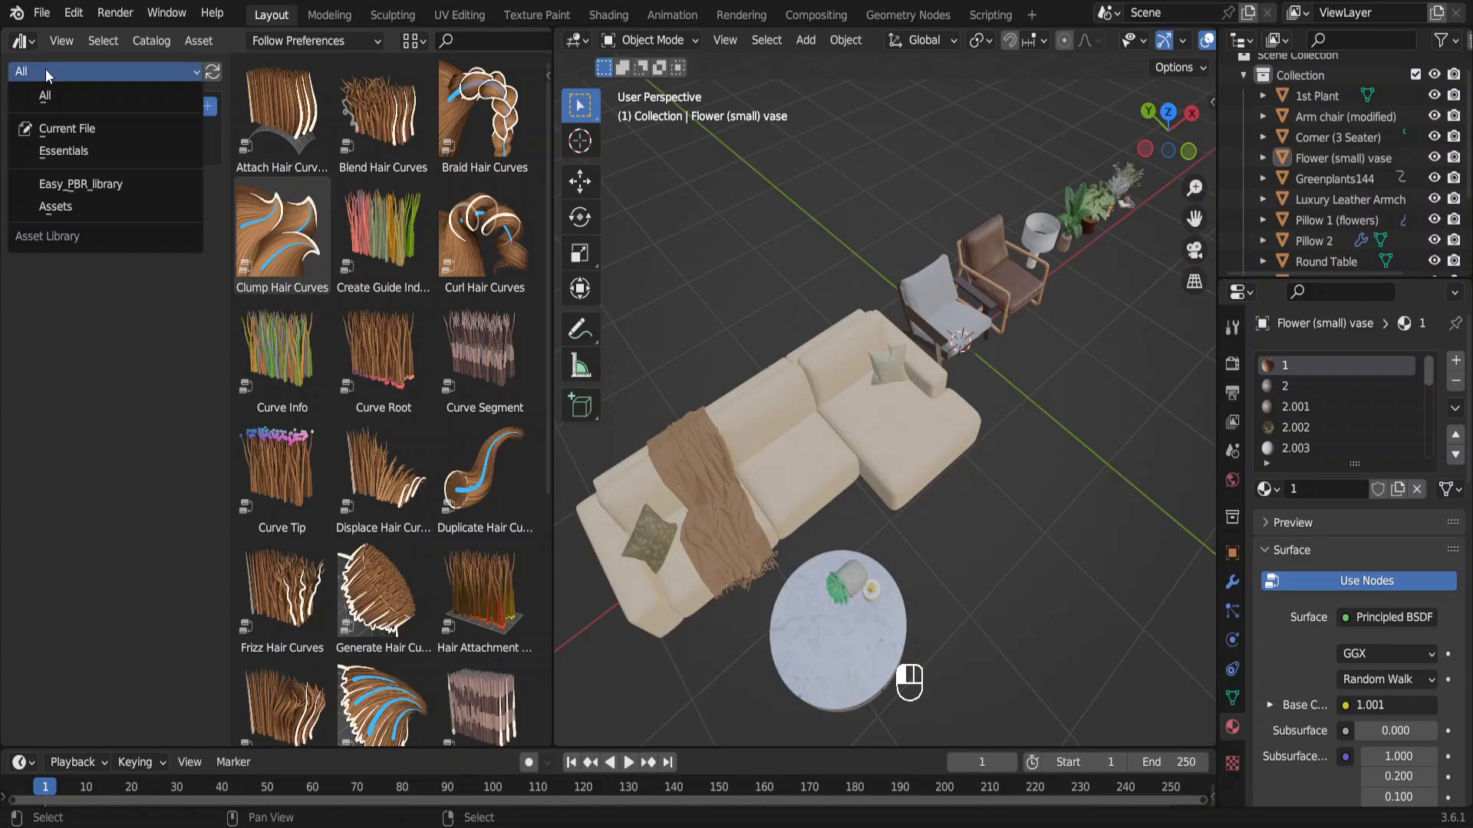
pyautogui.click(75, 127)
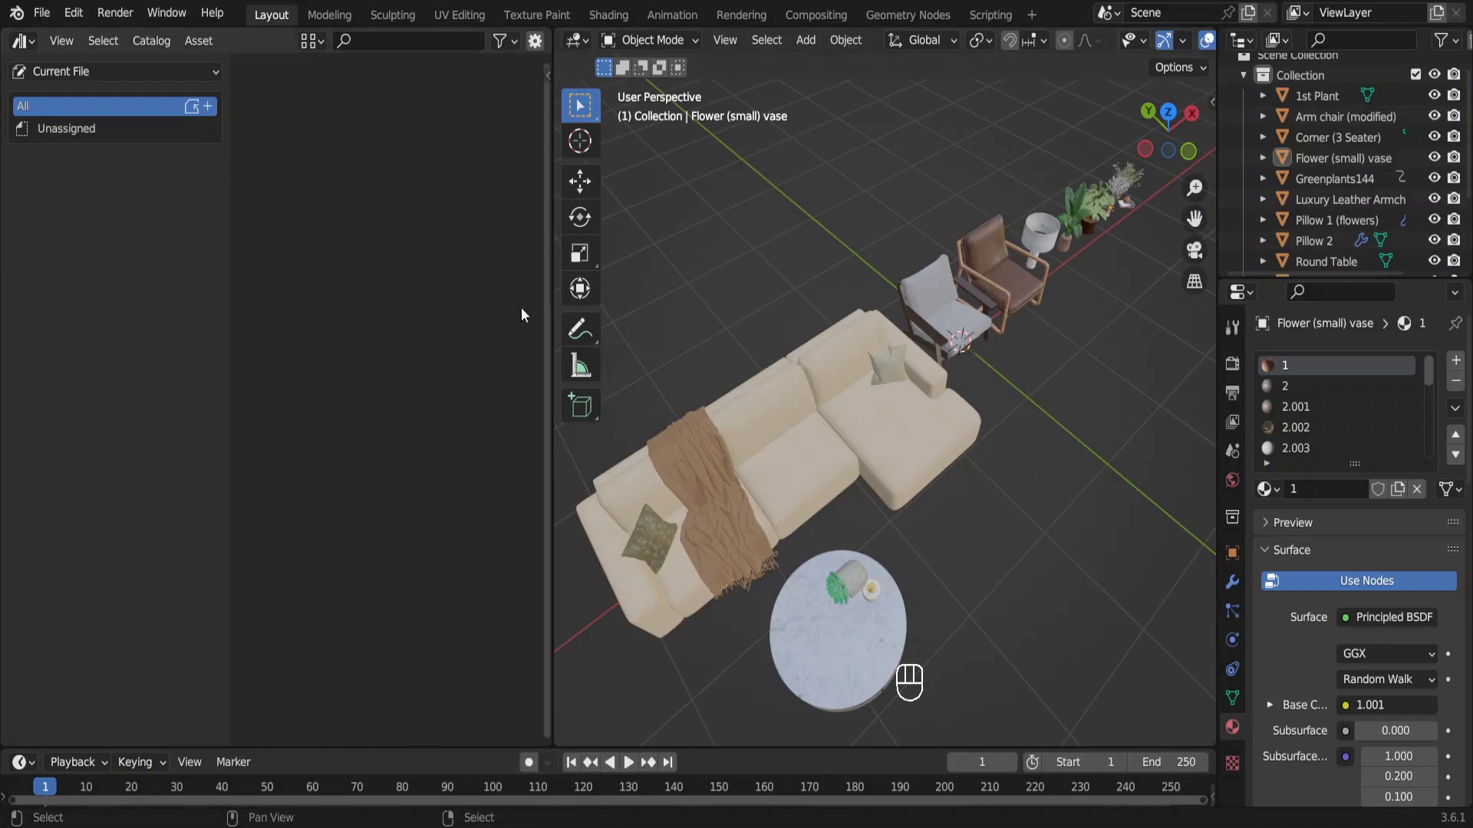
pyautogui.press('a')
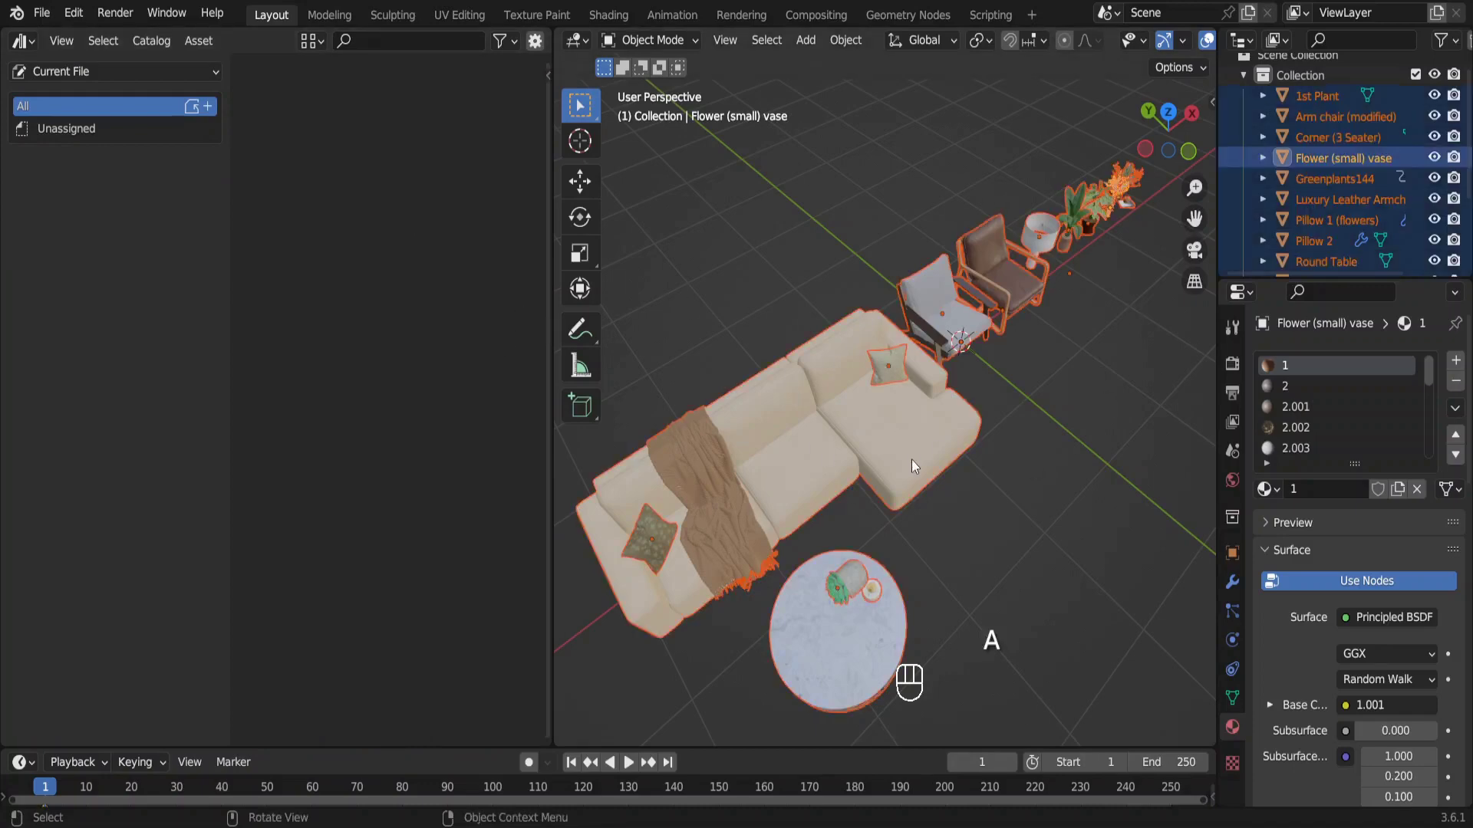
# Mark every selected object, from 1st Plant to Vessel, as an asset via the Outliner
pyautogui.rightClick(1348, 241)
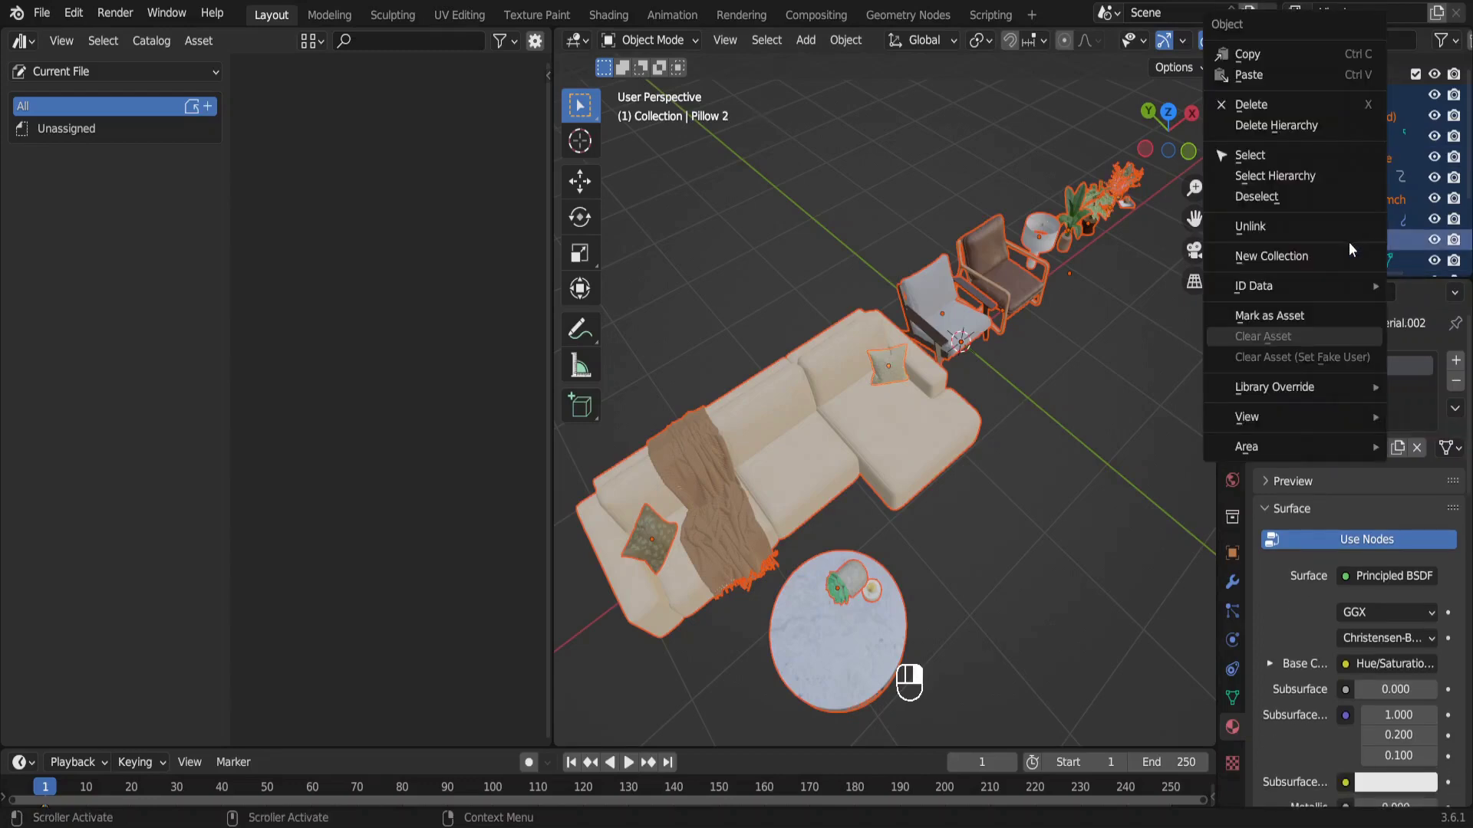
pyautogui.click(1272, 316)
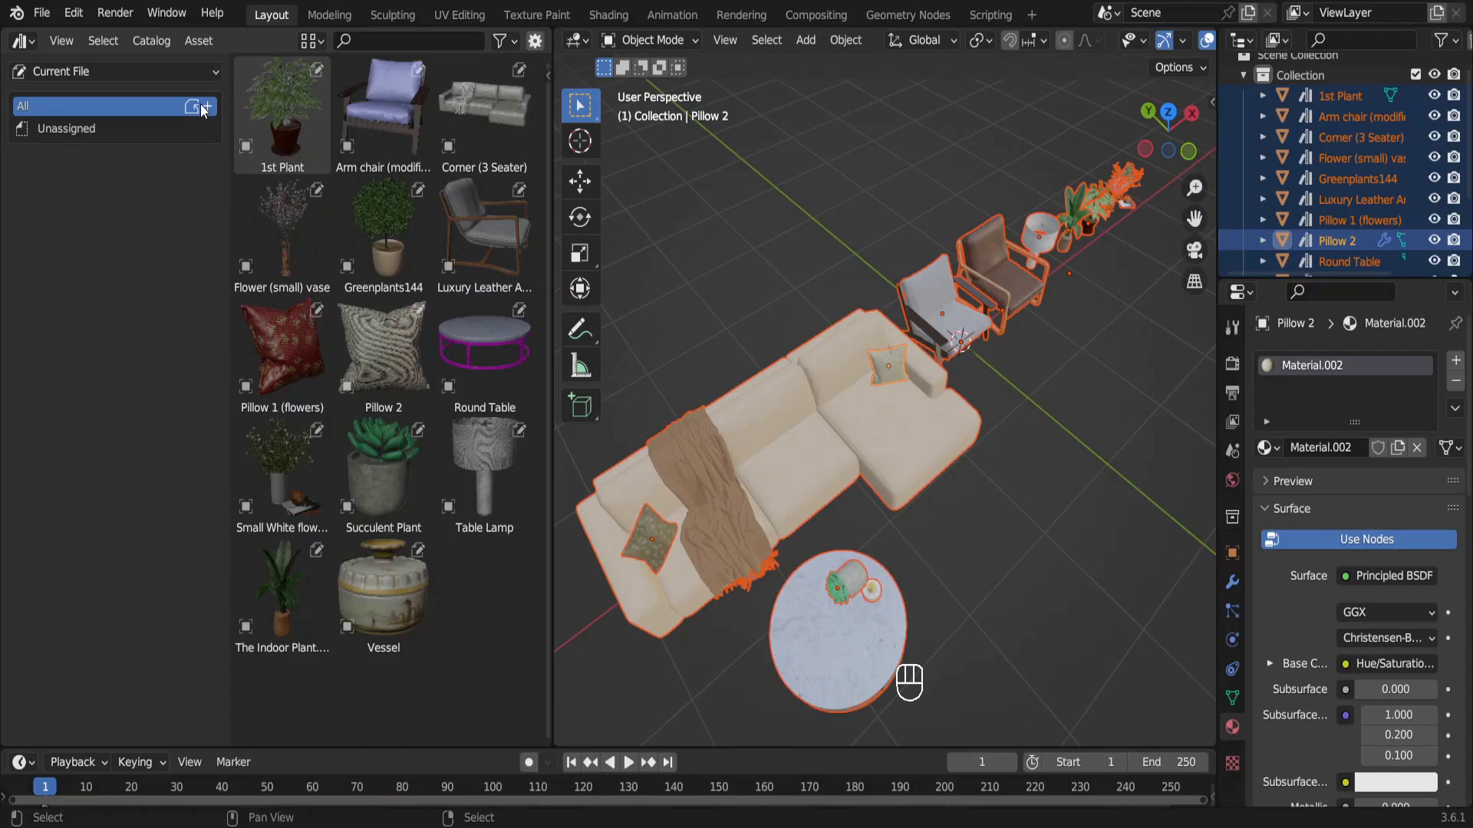
# Add a new catalog under All named 'Interior Models'
pyautogui.click(204, 107)
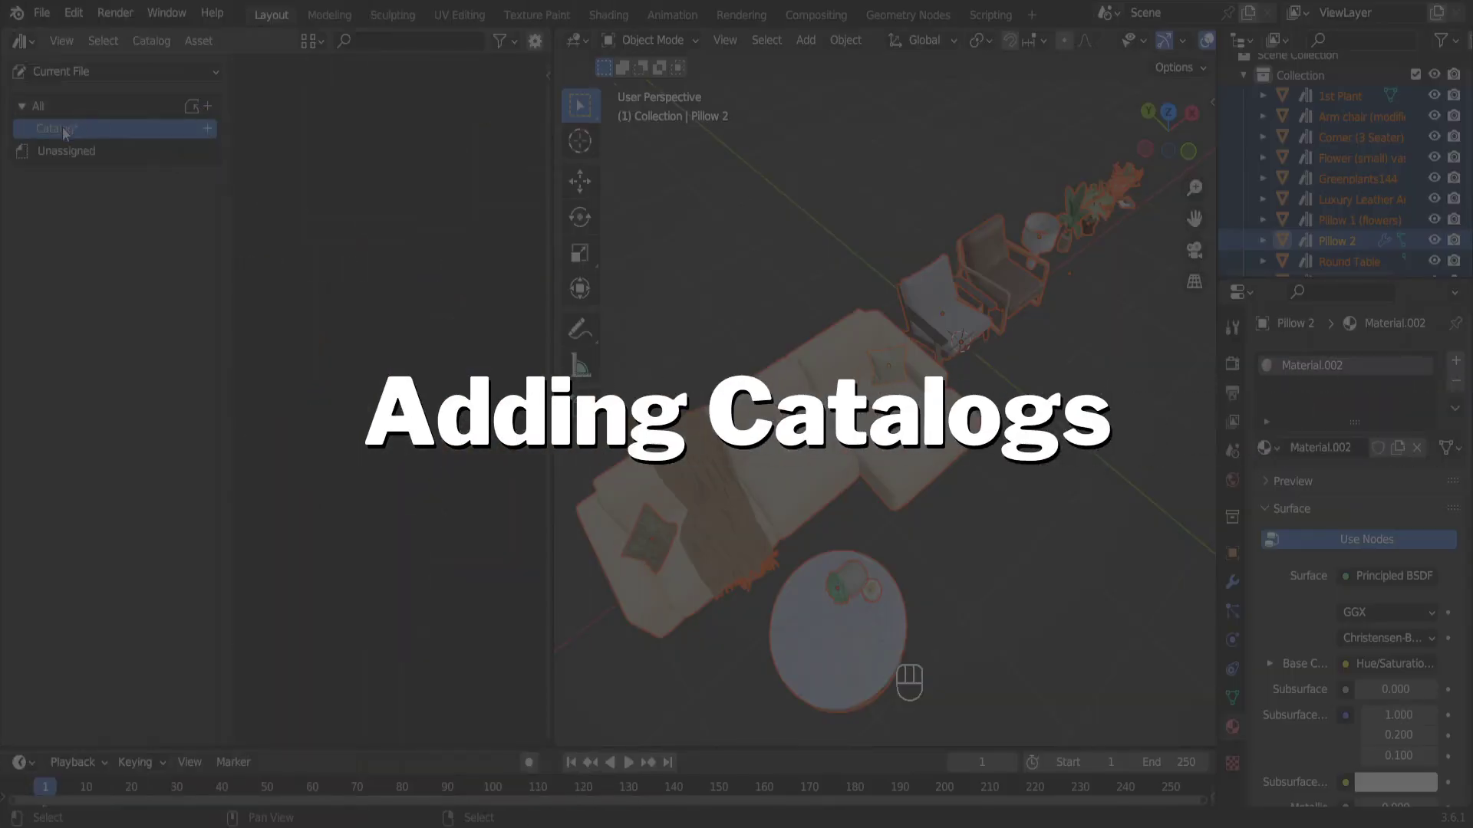
pyautogui.doubleClick(62, 128)
pyautogui.press('shift')
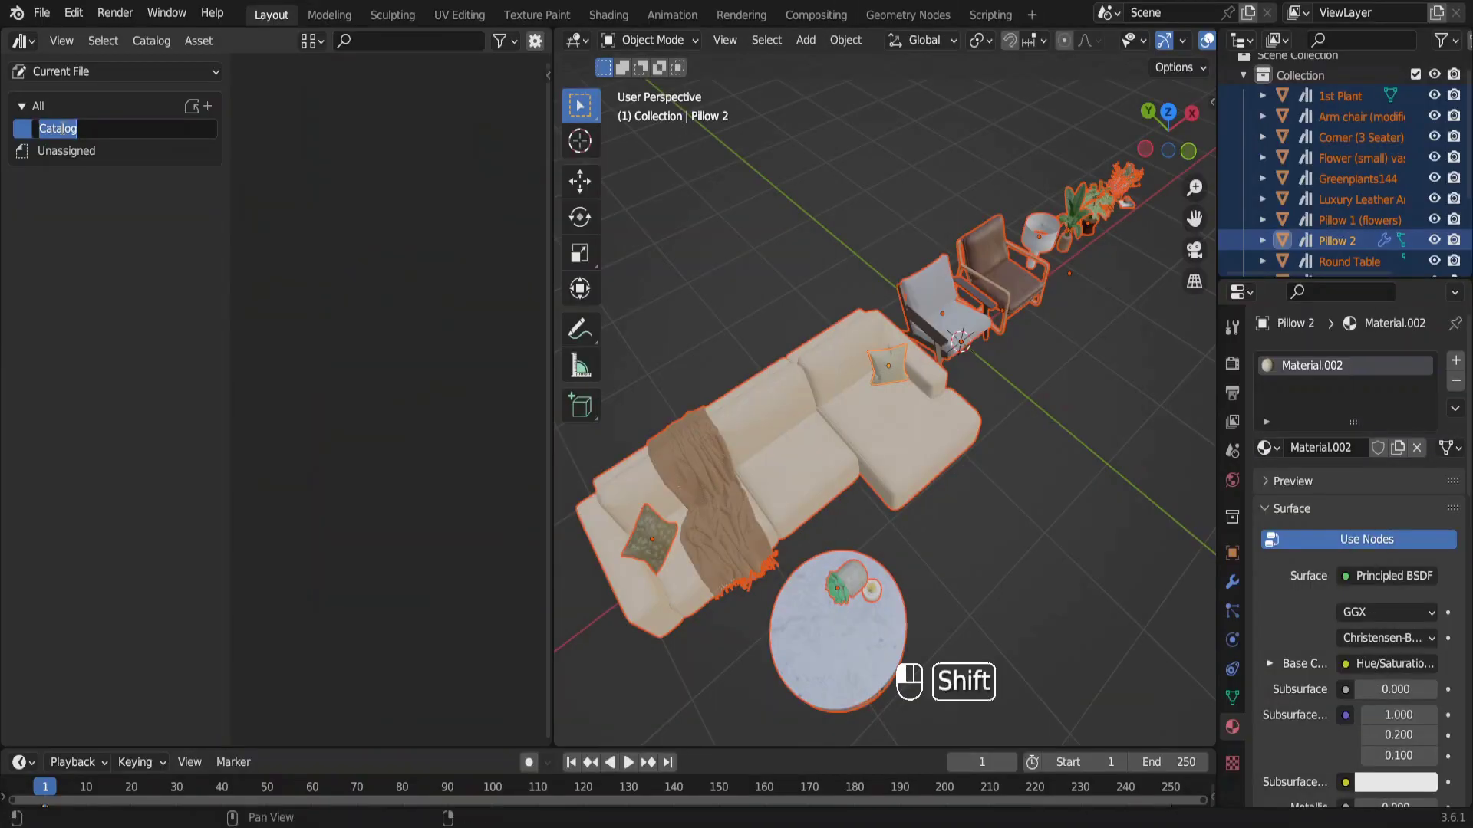
pyautogui.write('Interior Models')
pyautogui.press('Return')
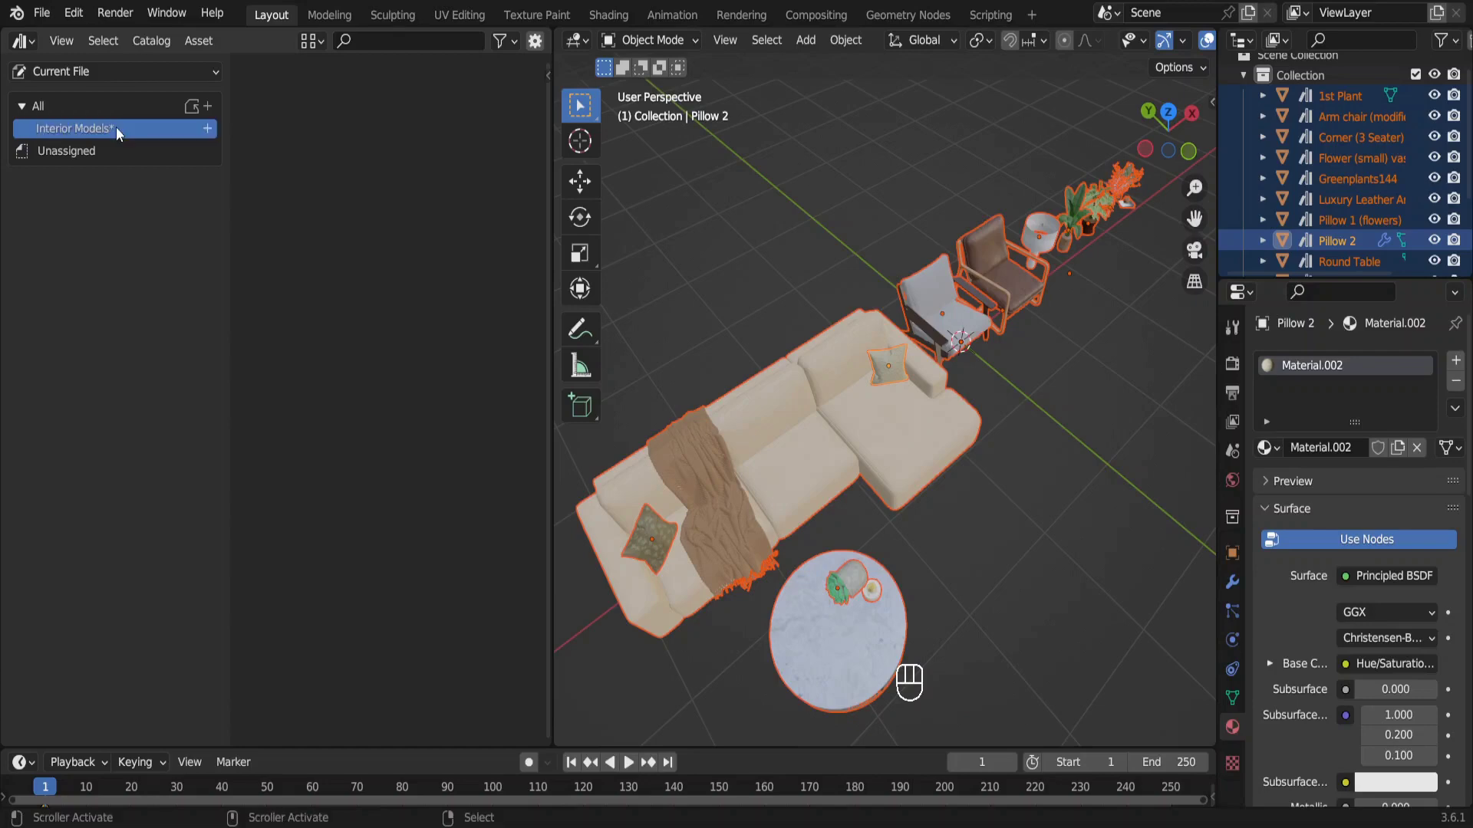
# Move all Unassigned assets into the Interior Models catalog
pyautogui.click(90, 152)
pyautogui.press('a')
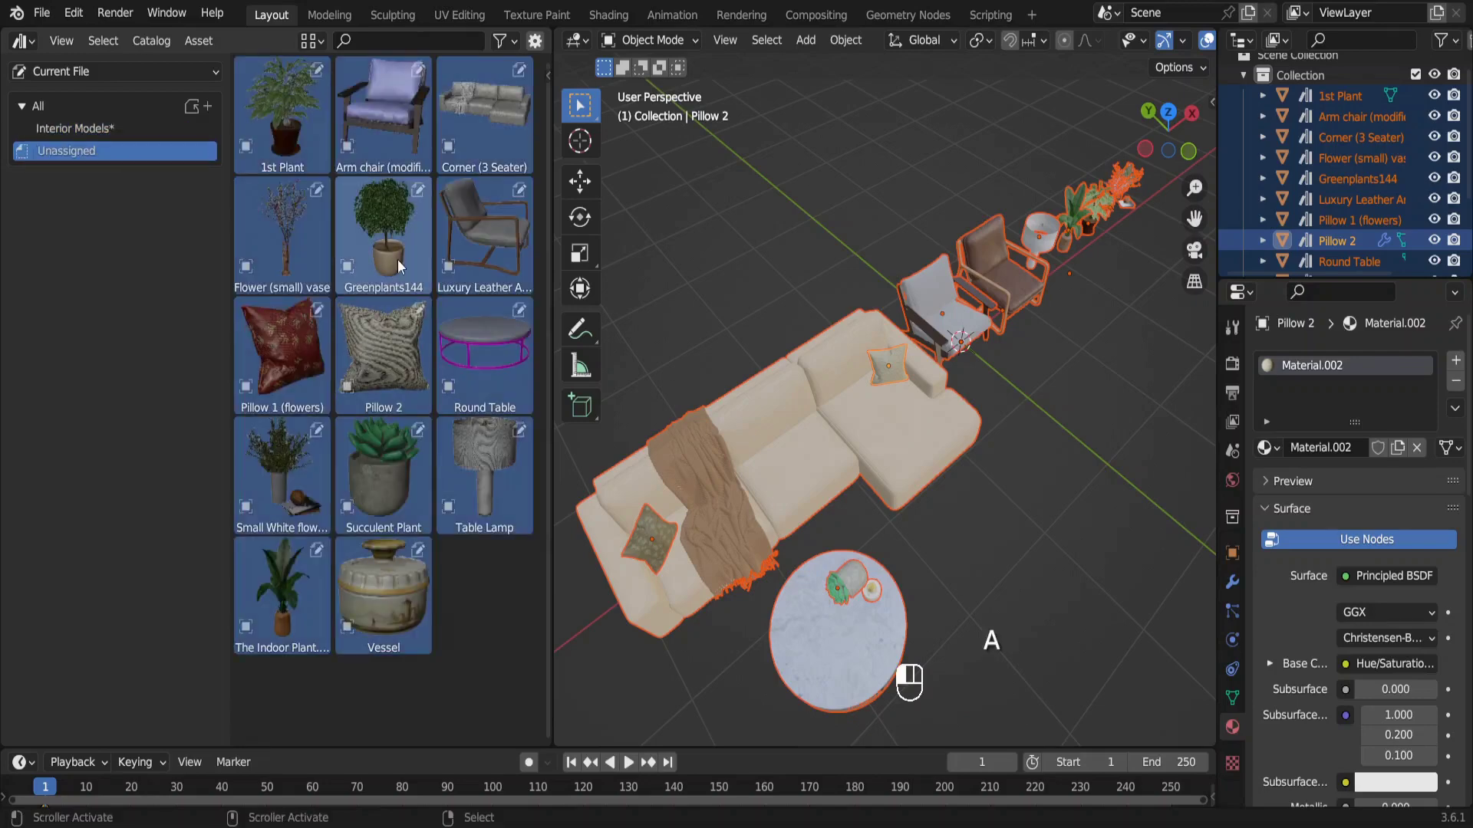
pyautogui.moveTo(398, 260); pyautogui.dragTo(102, 125)
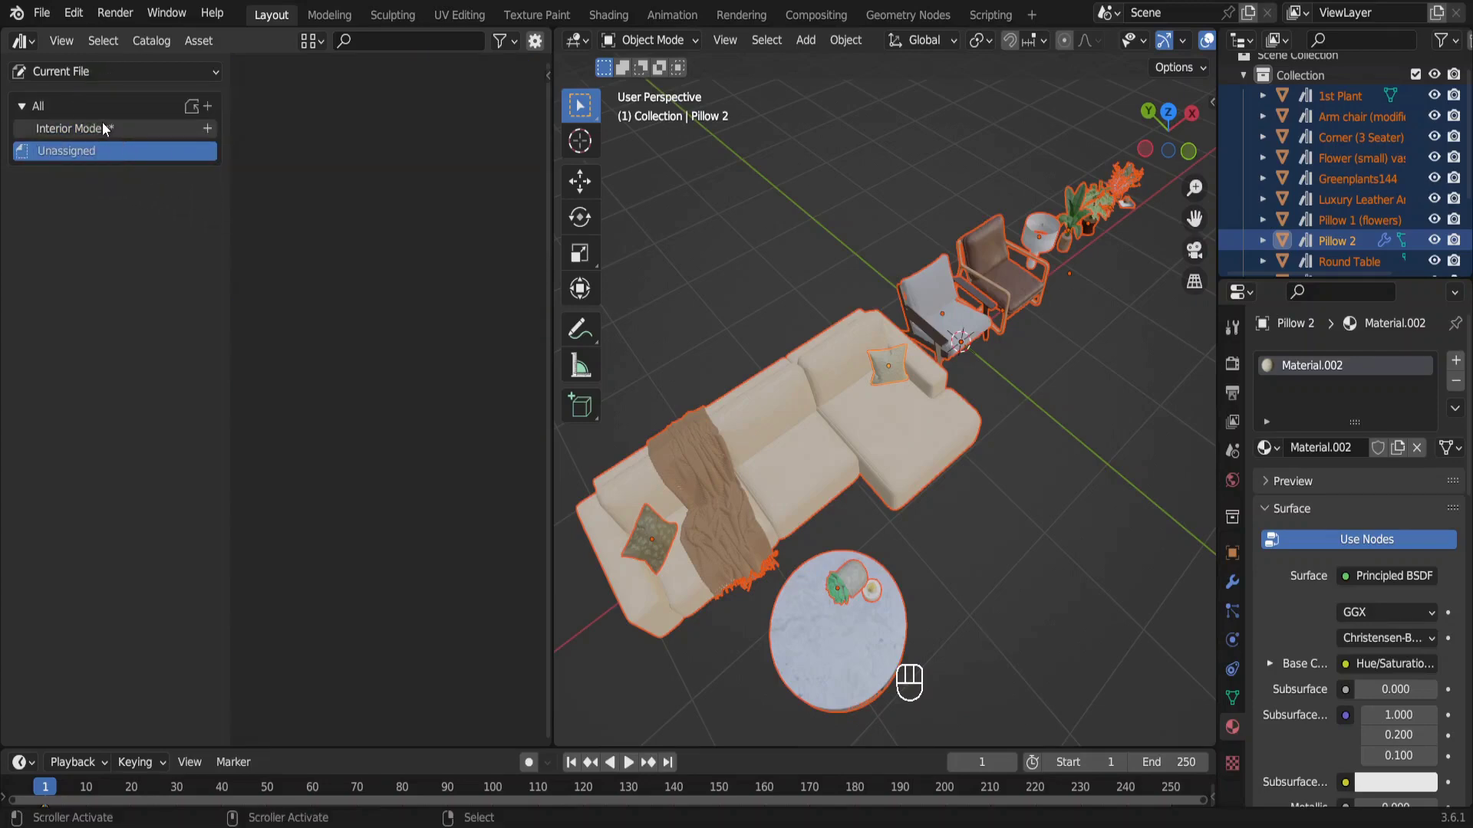
pyautogui.click(103, 126)
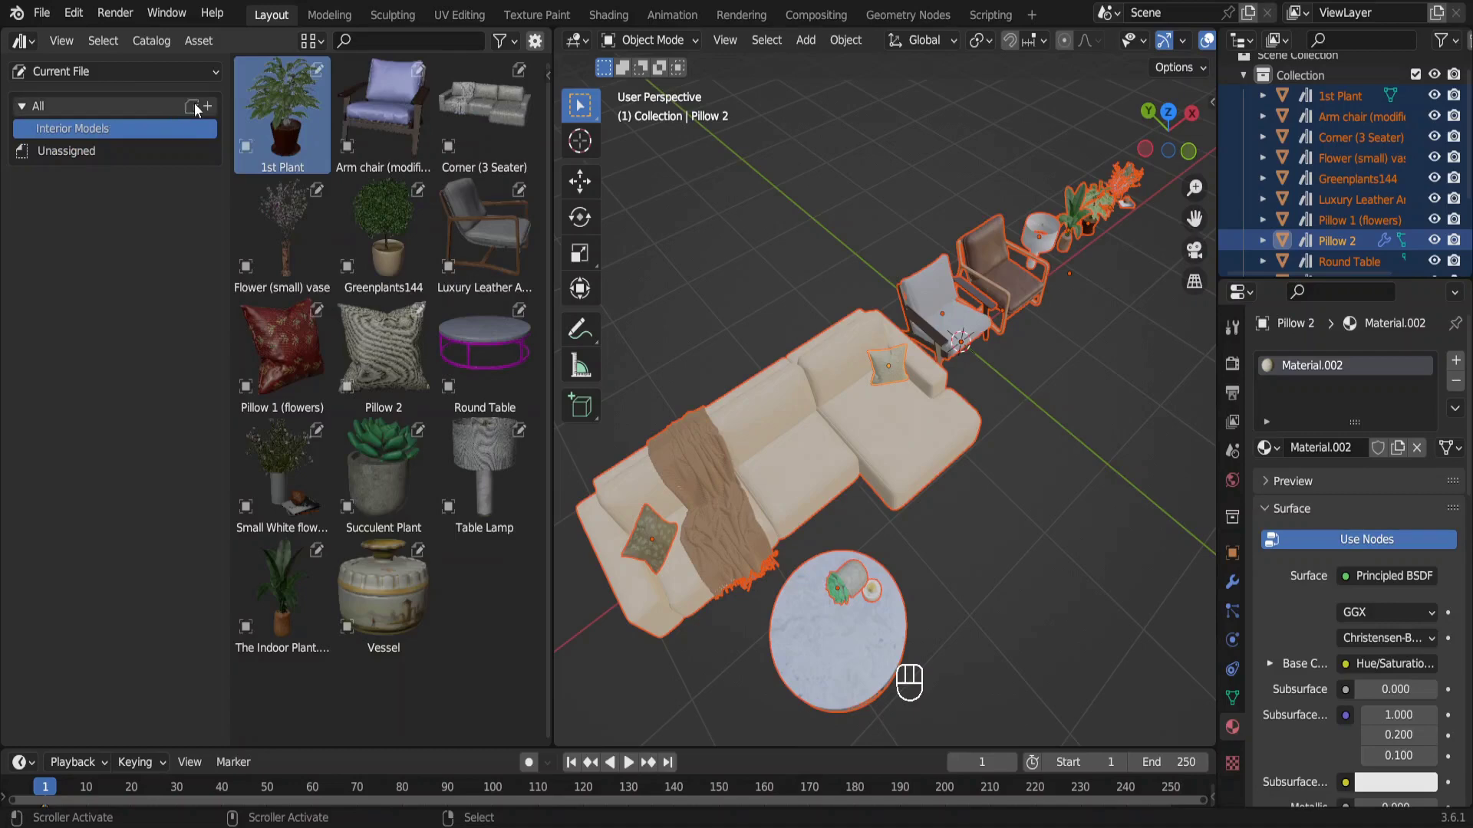
# Save the file, then start a new General project with a left Asset Browser area
pyautogui.hotkey('ctrl', 's')
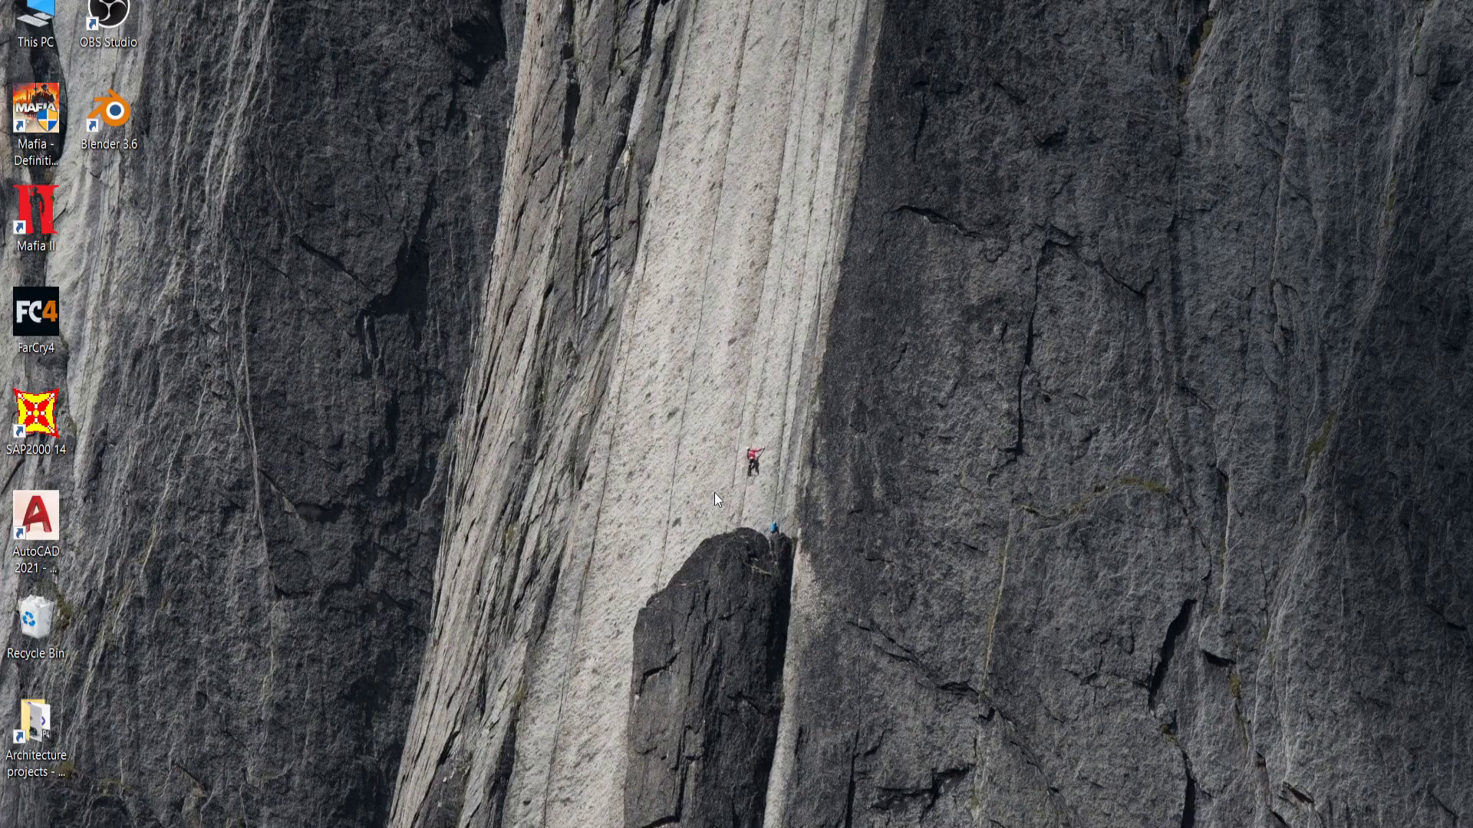
pyautogui.doubleClick(108, 132)
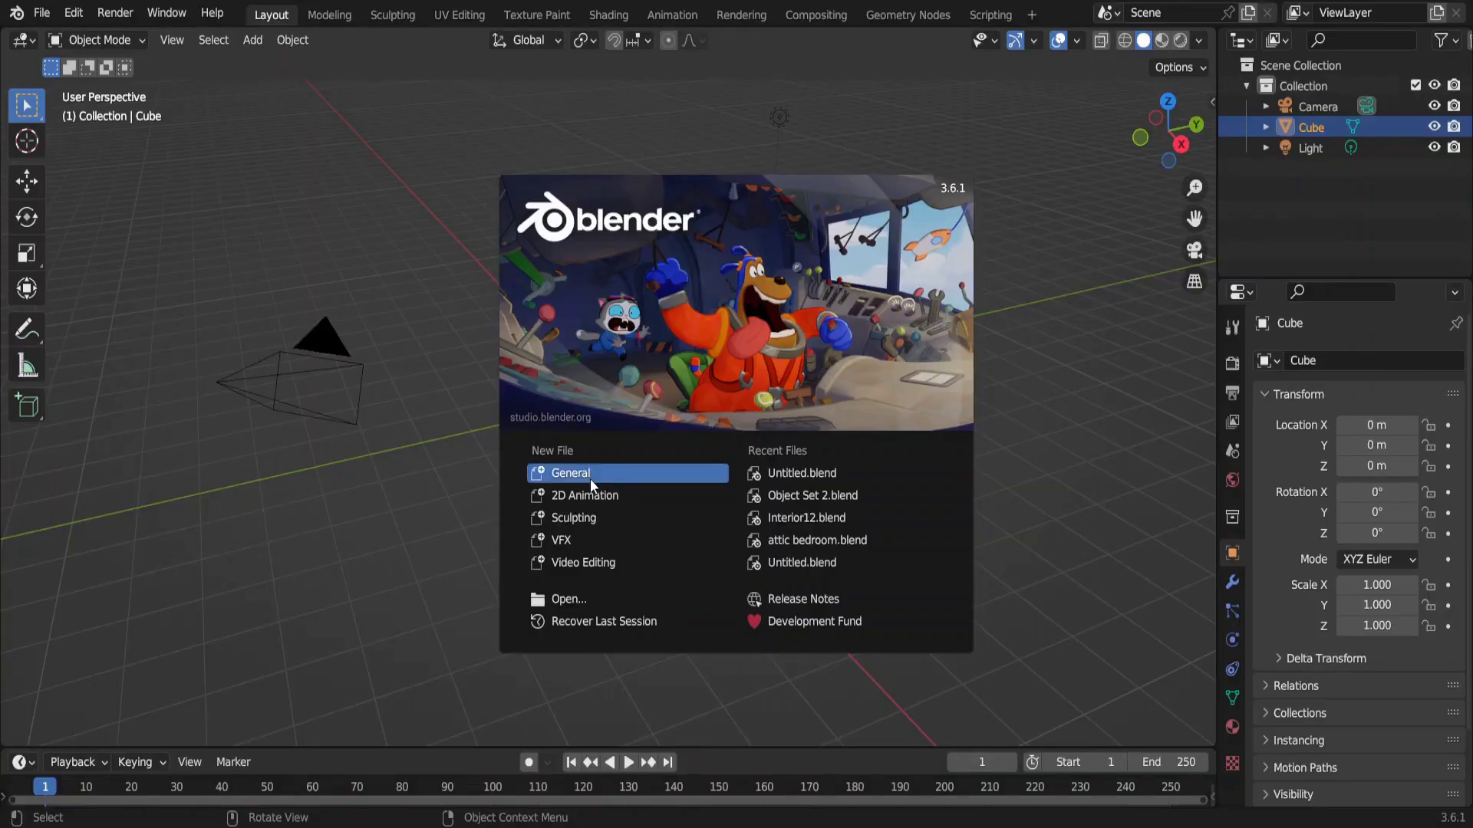
pyautogui.click(564, 475)
pyautogui.moveTo(4, 34); pyautogui.dragTo(561, 154)
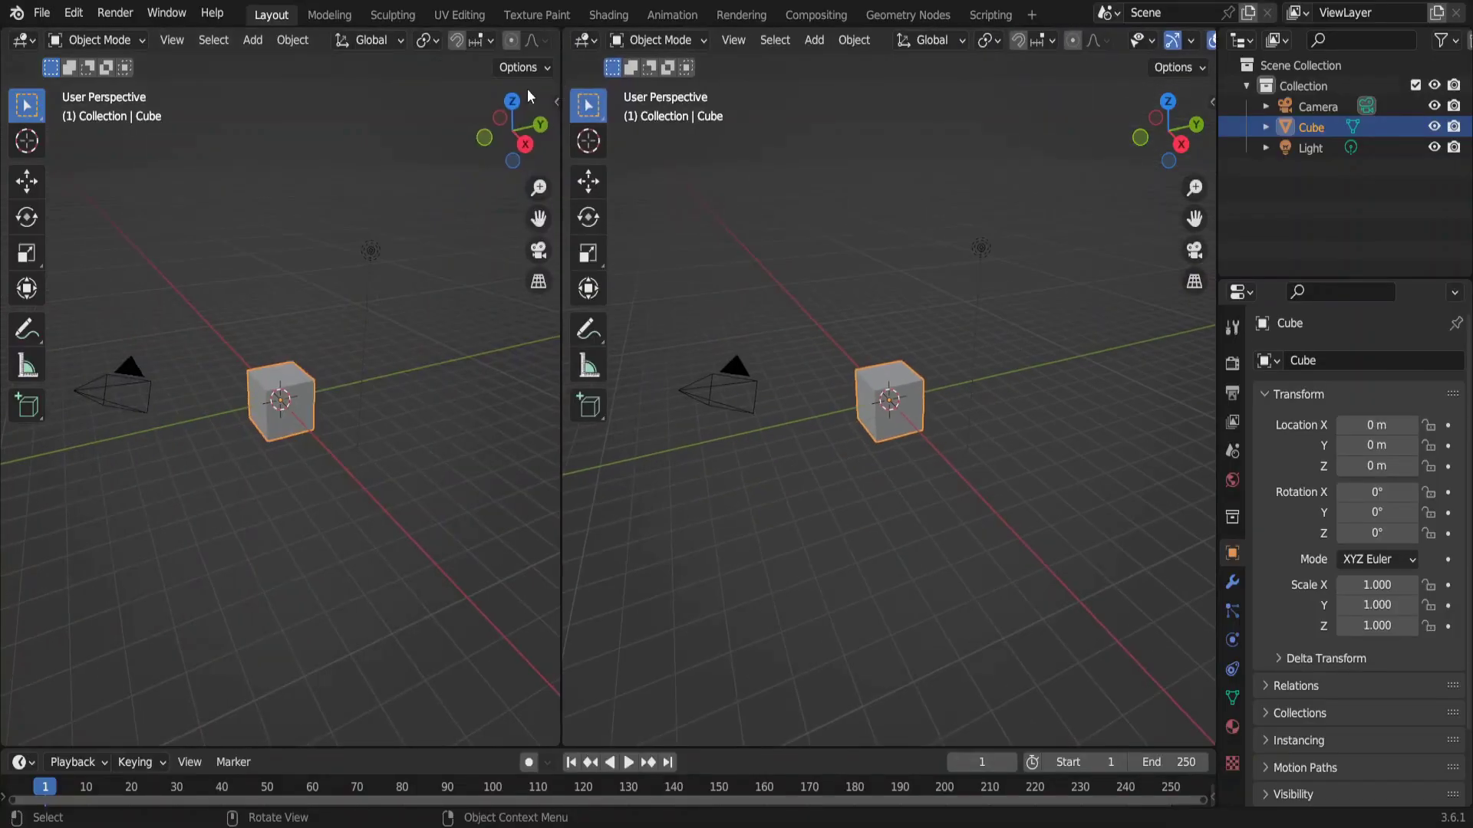
pyautogui.click(25, 40)
pyautogui.click(598, 181)
# Check the Current File library, then switch to the Assets library and find it empty
pyautogui.click(135, 153)
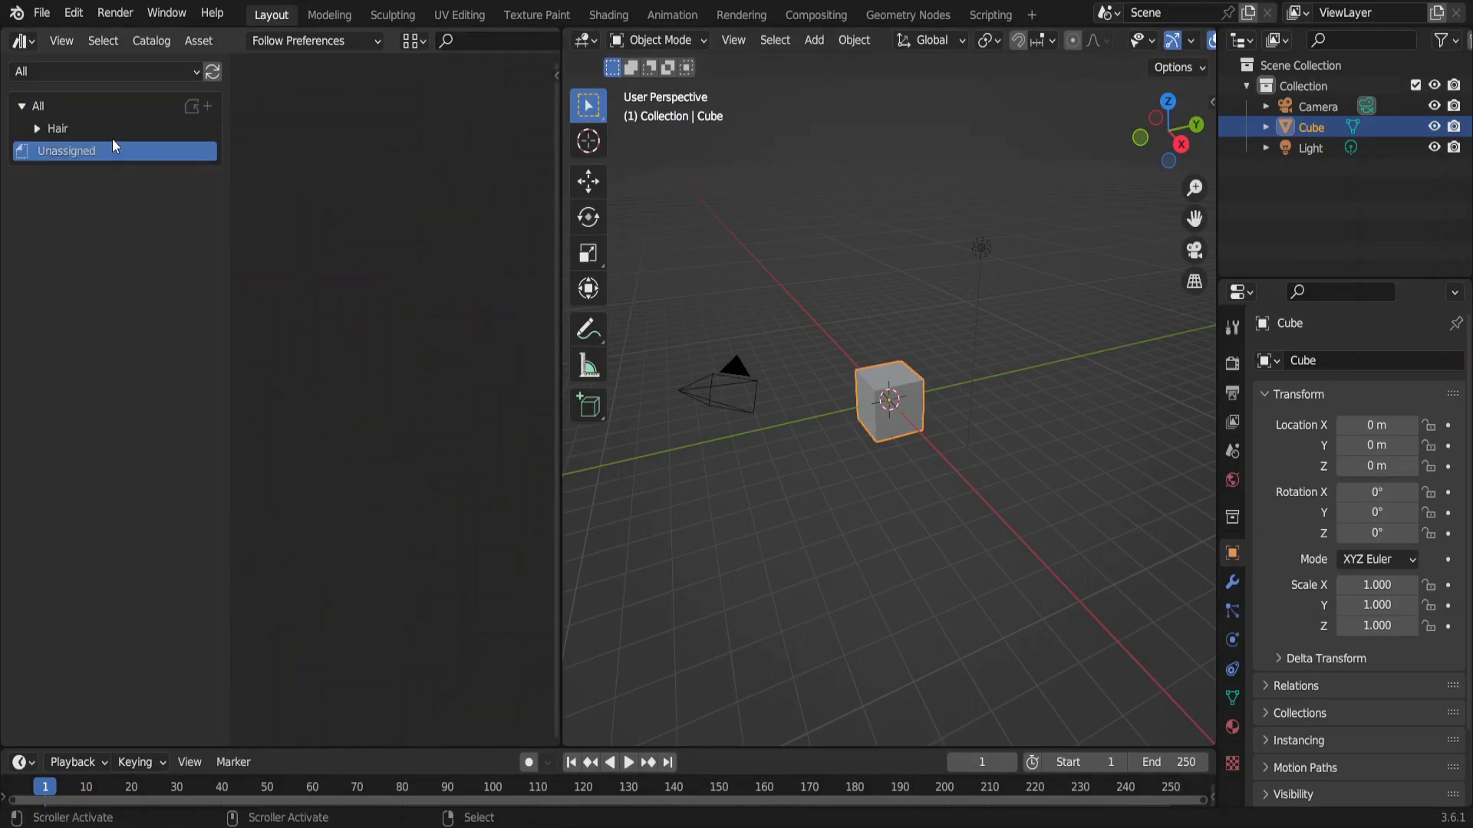
pyautogui.click(91, 71)
pyautogui.click(82, 130)
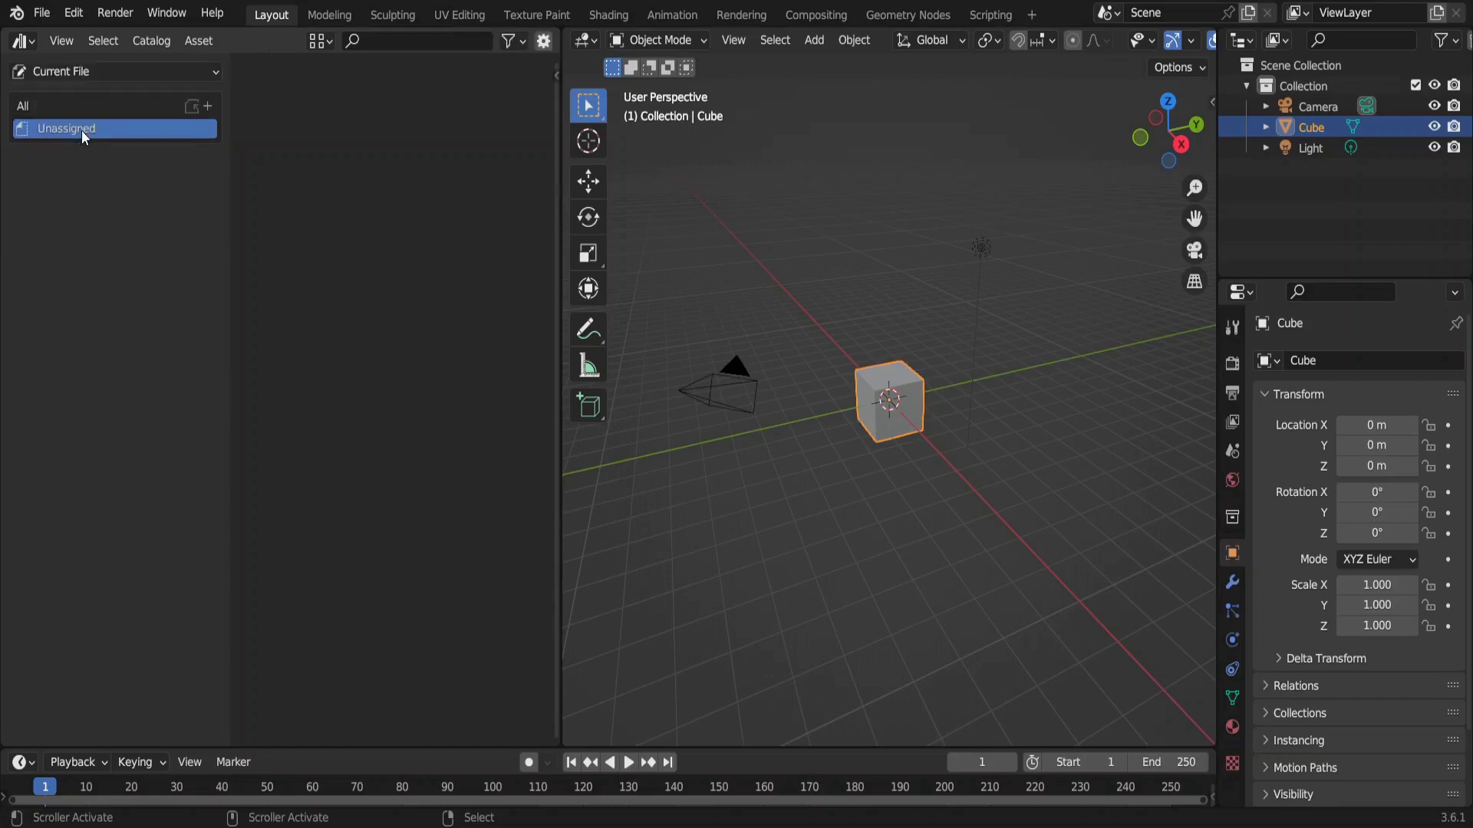
pyautogui.click(72, 69)
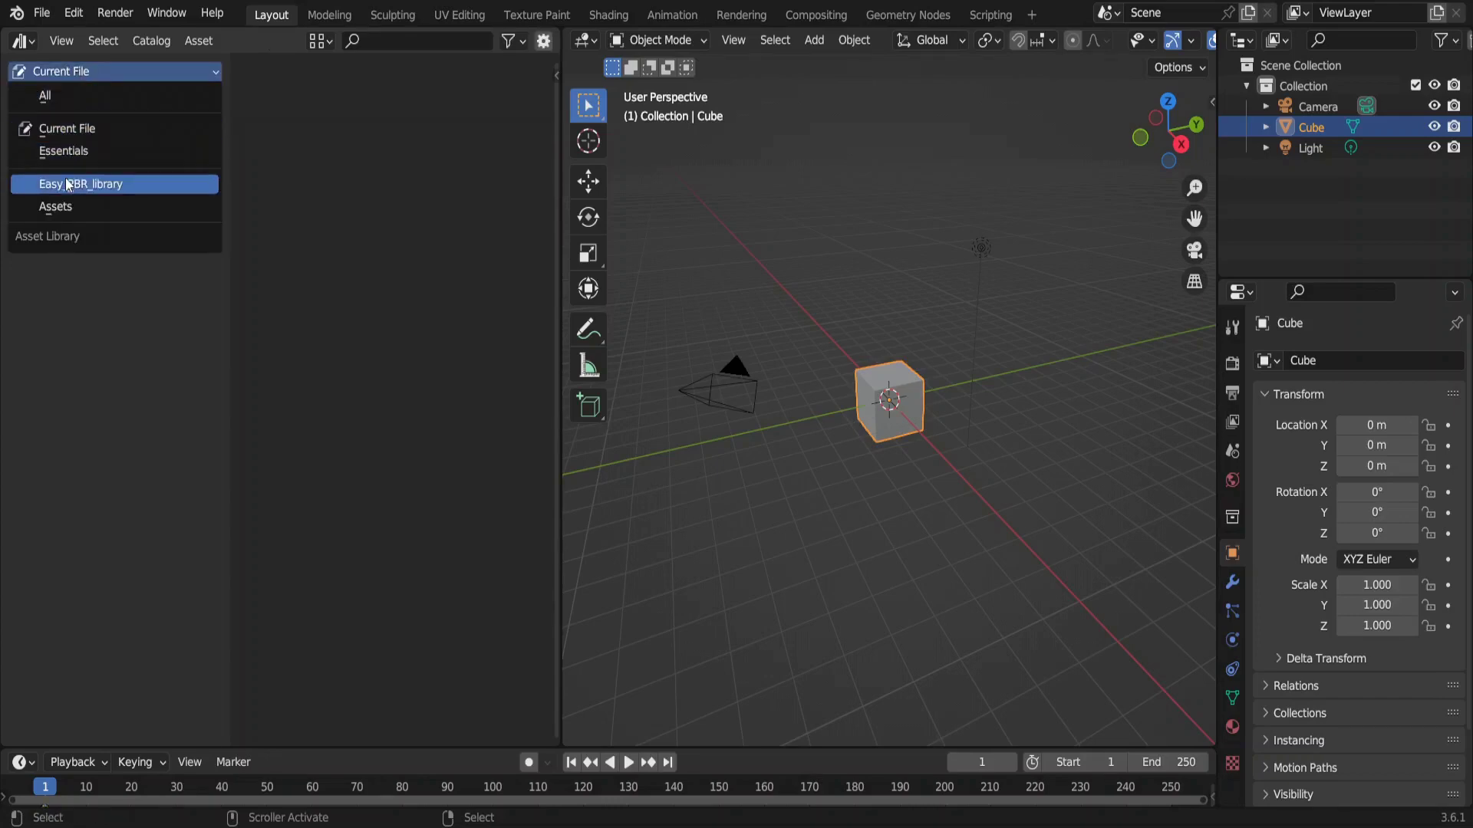
pyautogui.click(68, 205)
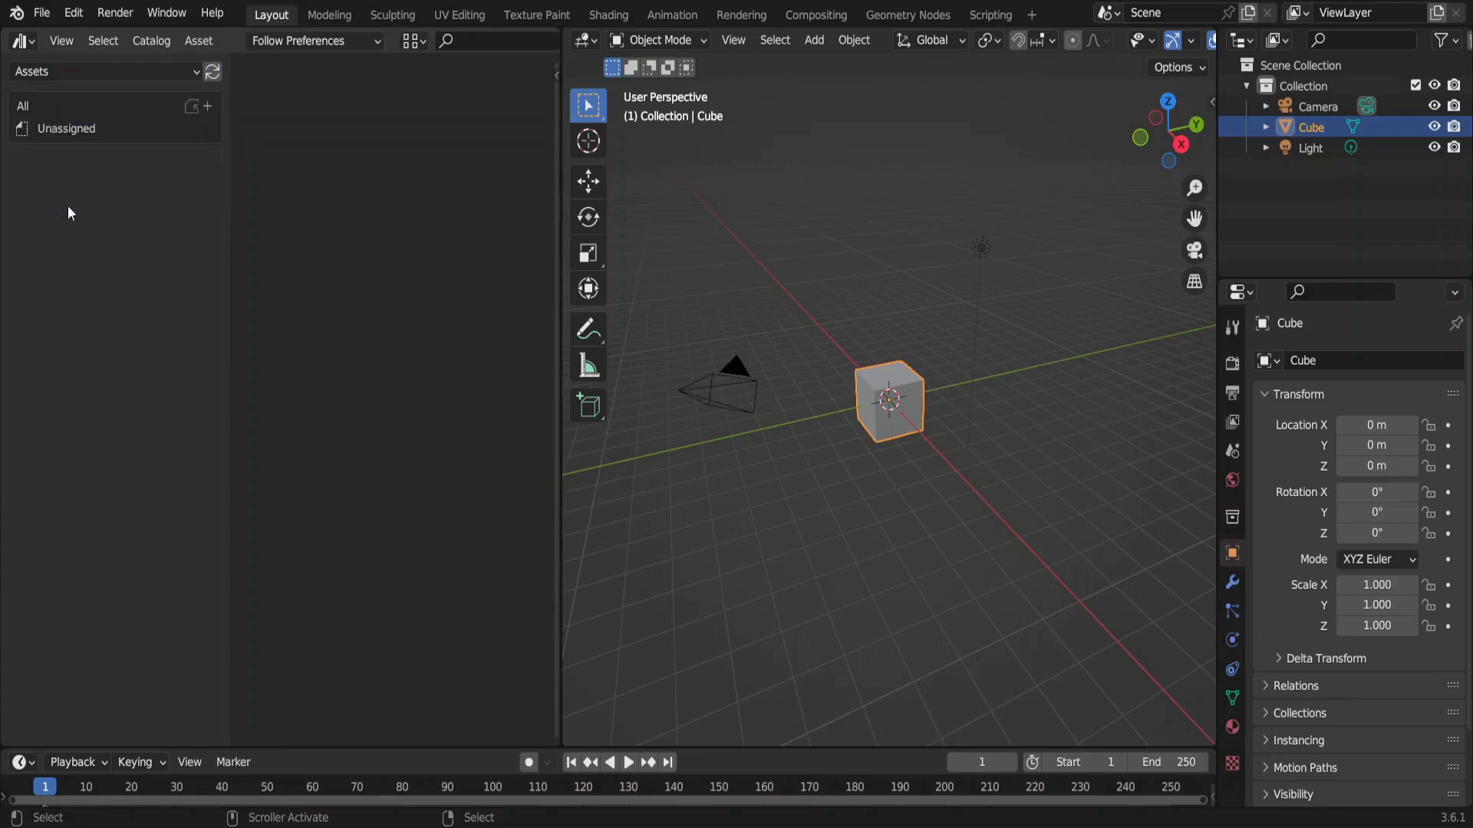
pyautogui.scroll(-10, 361, 352)
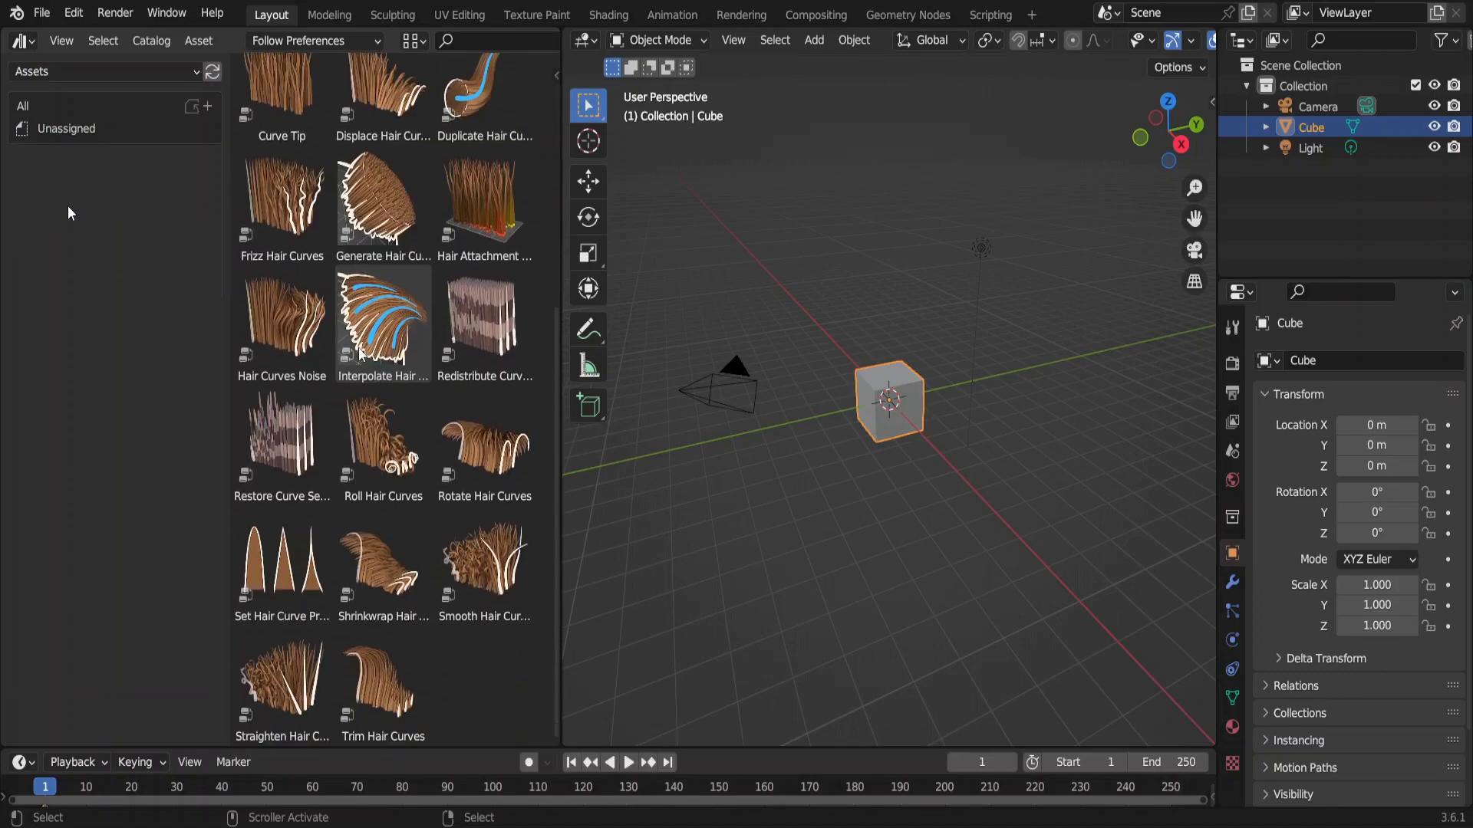
pyautogui.scroll(10, 361, 351)
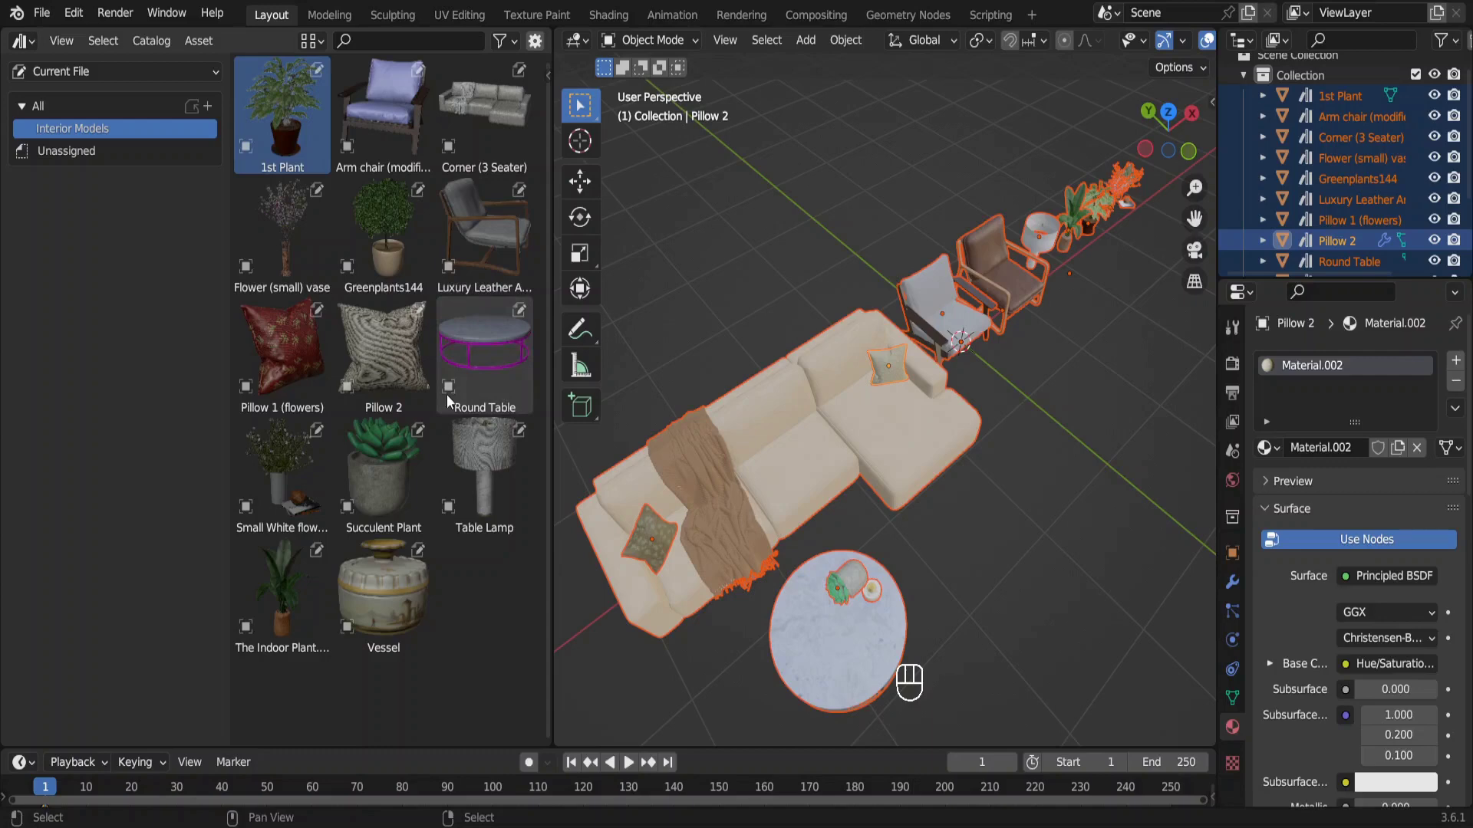
# Switch the asset browser to the Assets library's unassigned assets
pyautogui.click(71, 67)
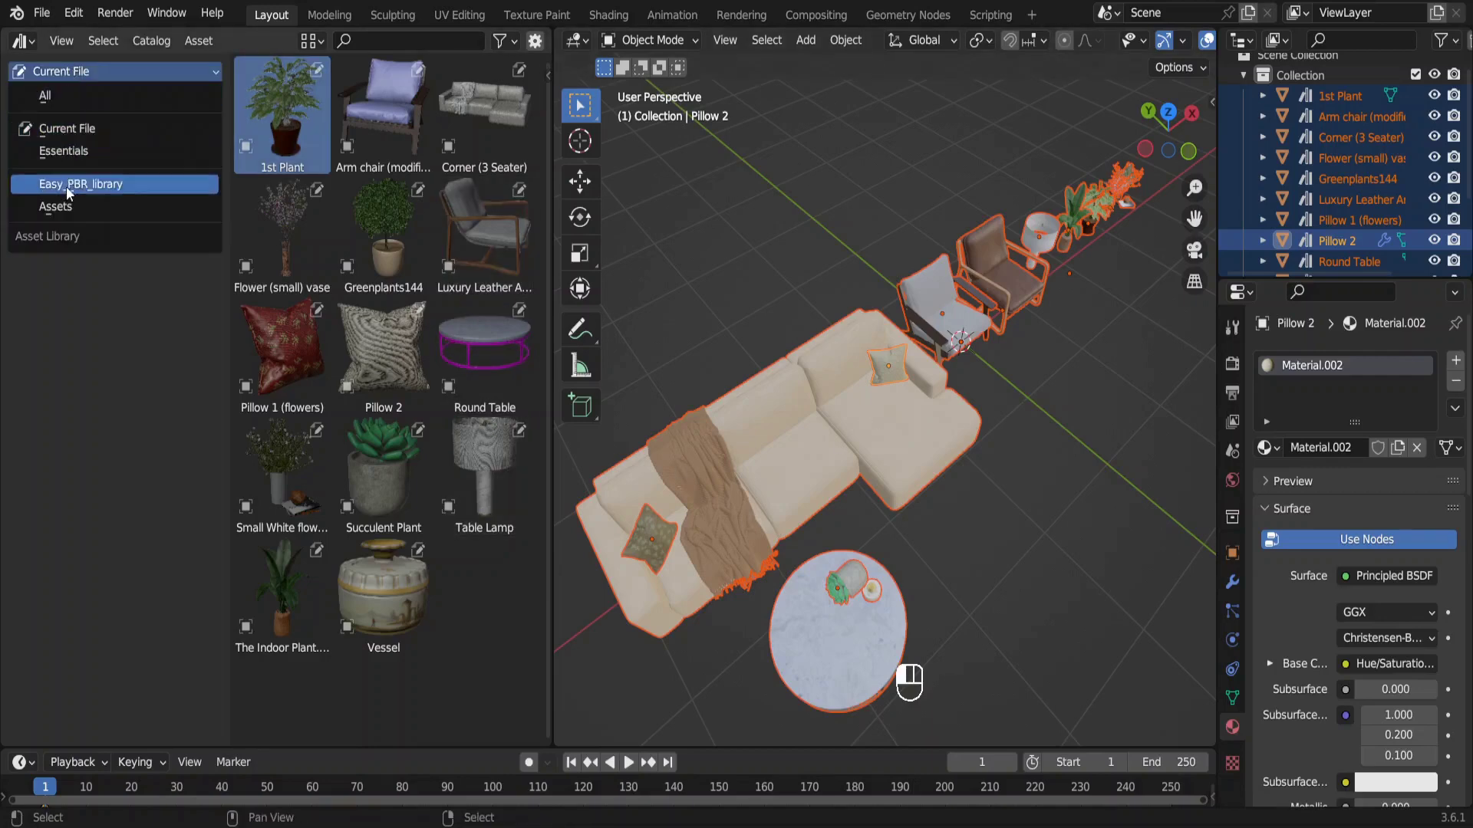
pyautogui.click(67, 206)
pyautogui.click(91, 126)
# Save the file as 'Interior Assets.blend' in D:\Blender tutorial\Assets
pyautogui.click(46, 14)
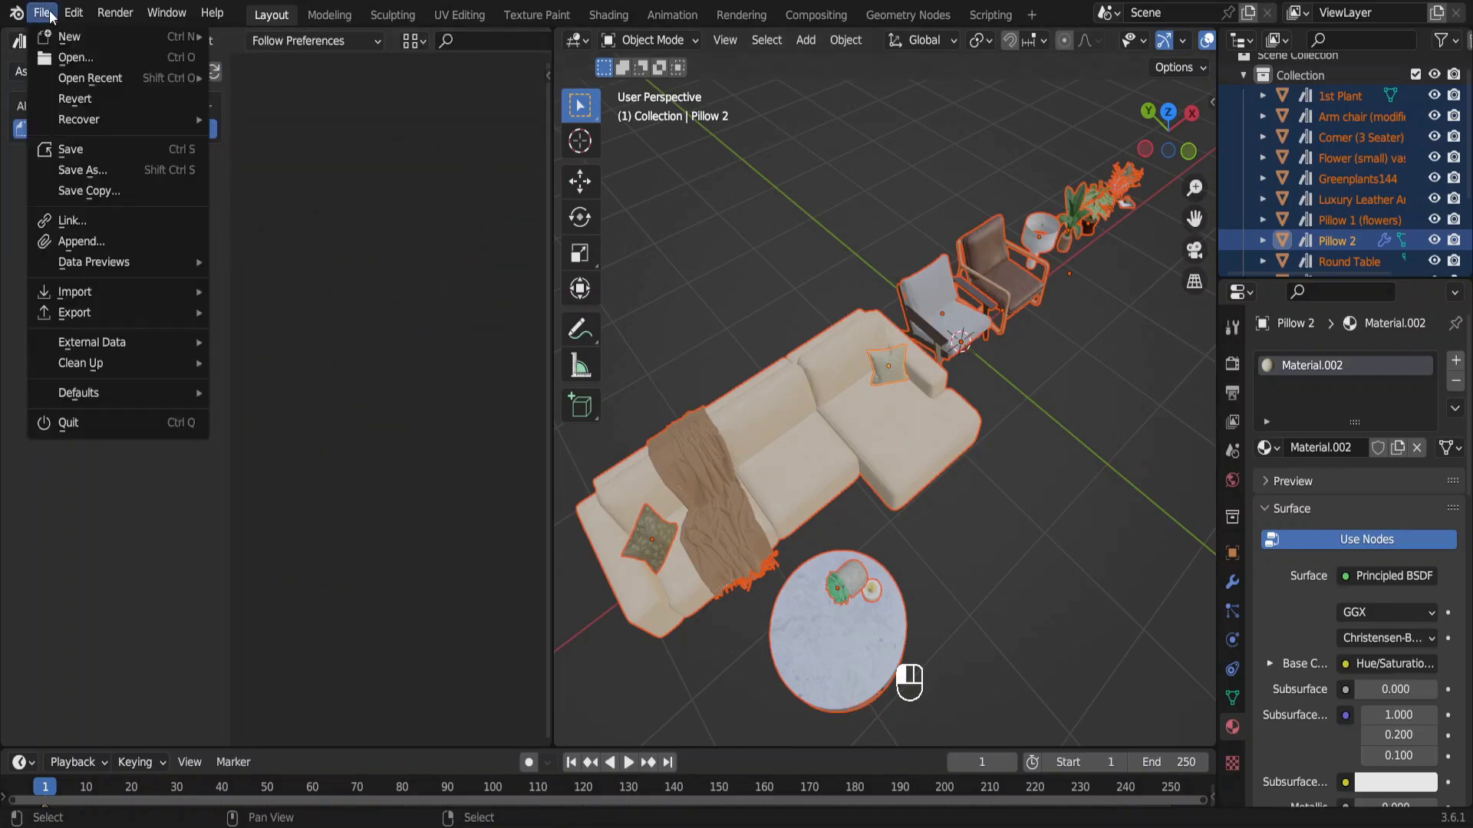
pyautogui.click(181, 168)
pyautogui.click(297, 182)
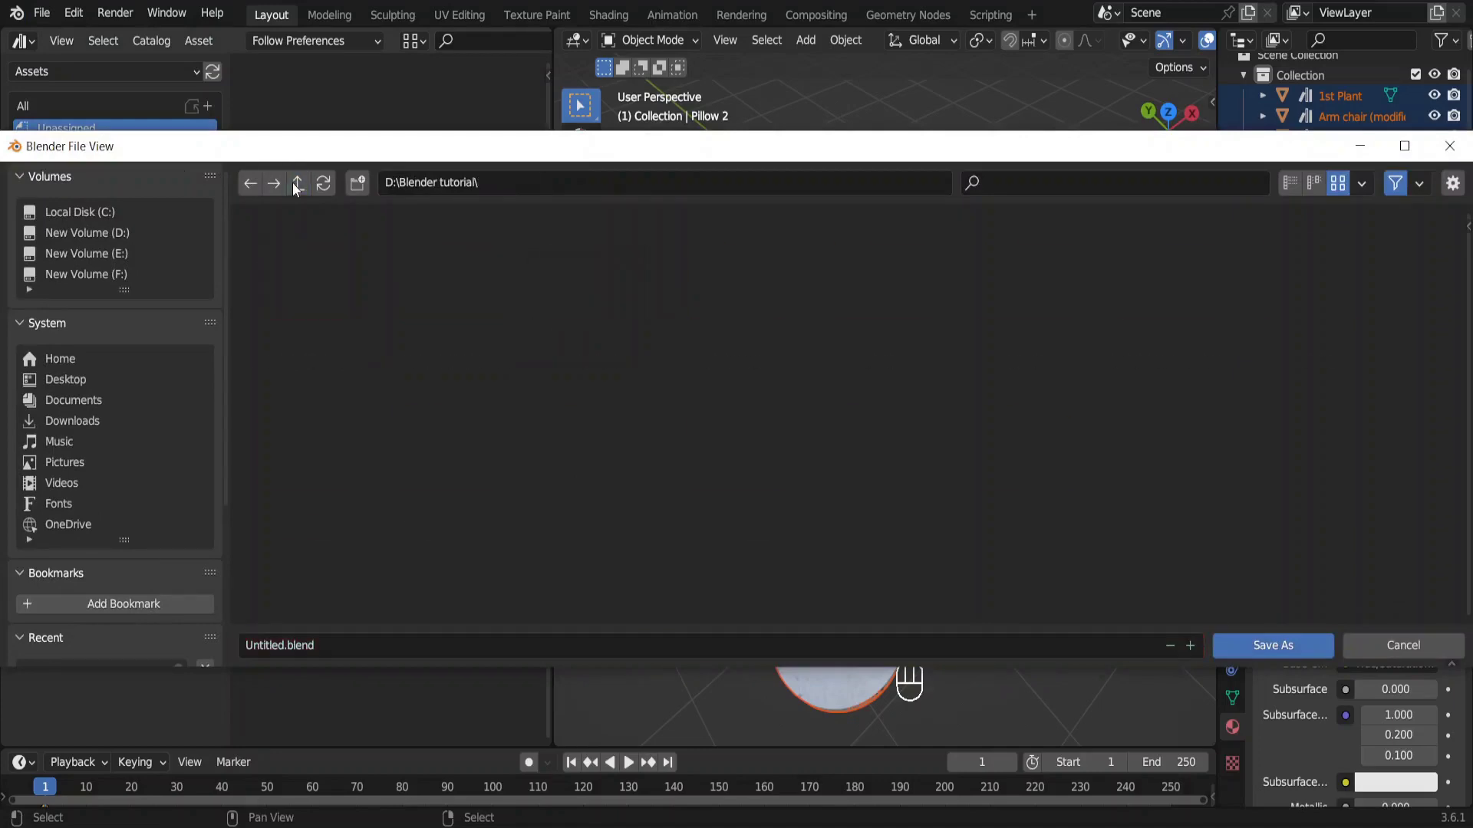
pyautogui.doubleClick(863, 297)
pyautogui.click(280, 646)
pyautogui.write('Interior Assets')
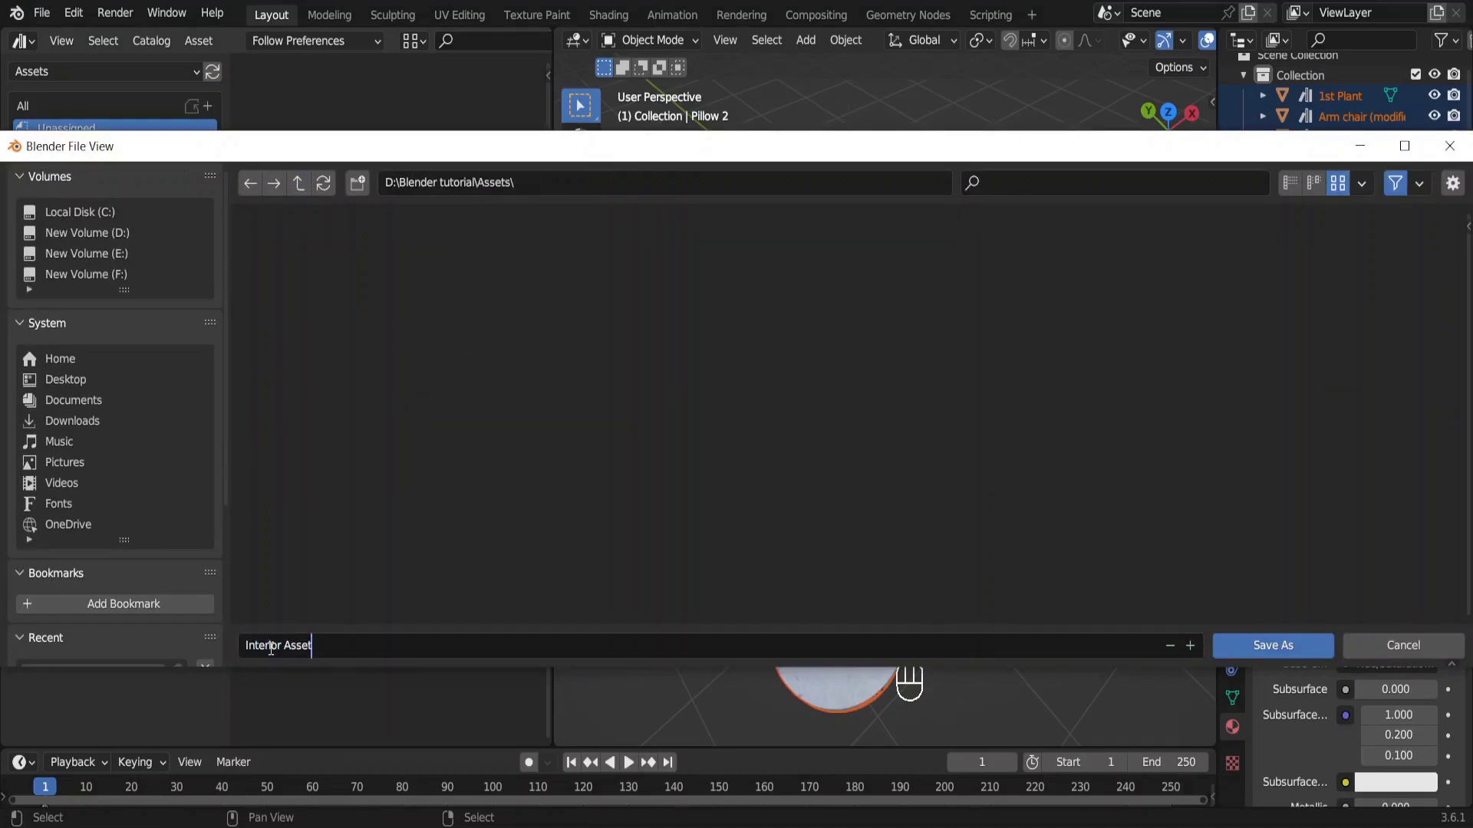
pyautogui.press('Return')
pyautogui.click(1299, 641)
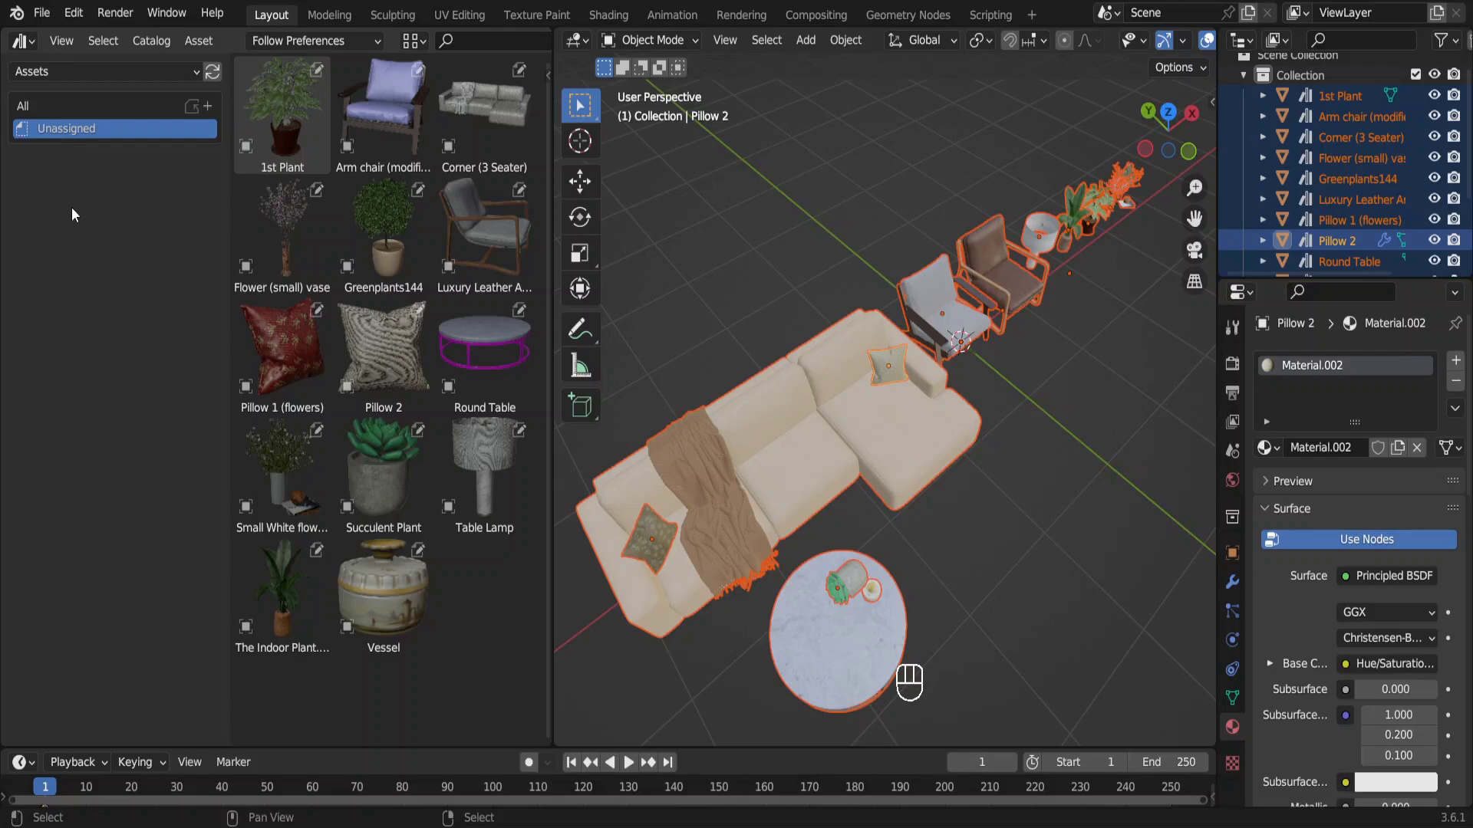
# In the other Blender window, show the Assets library
pyautogui.hotkey('alt', 'Tab')
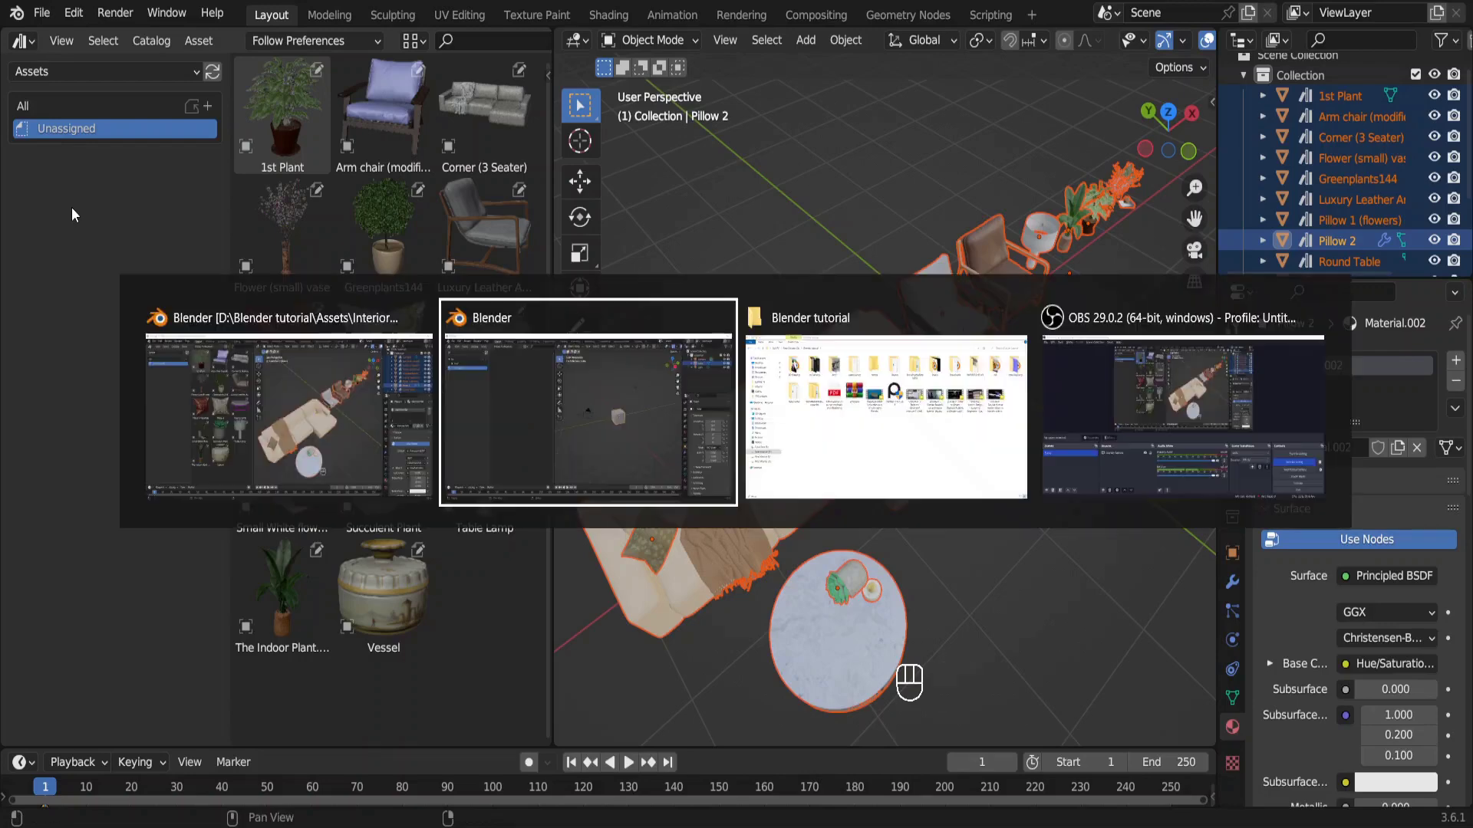
pyautogui.click(81, 71)
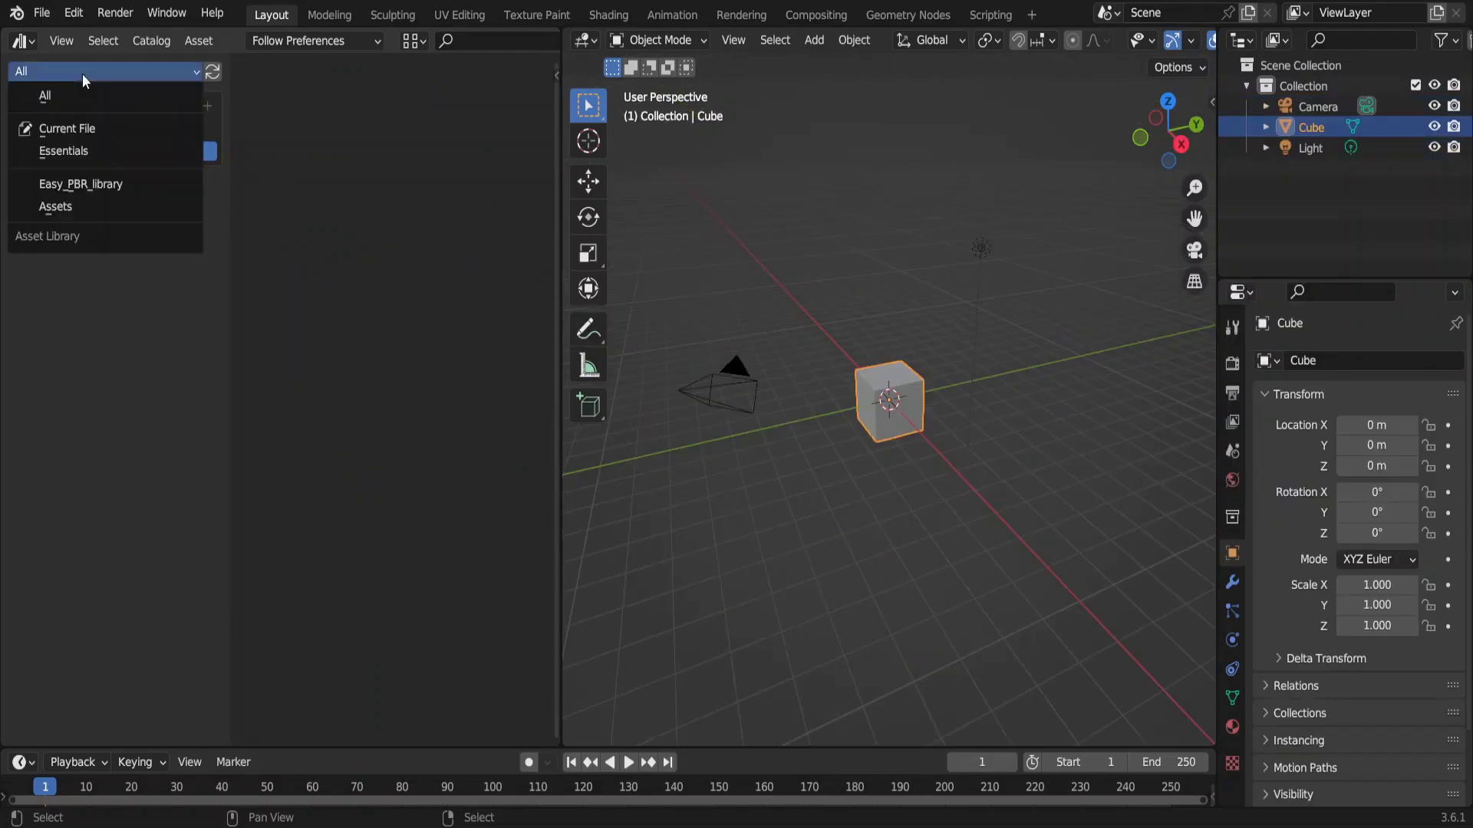
pyautogui.click(72, 206)
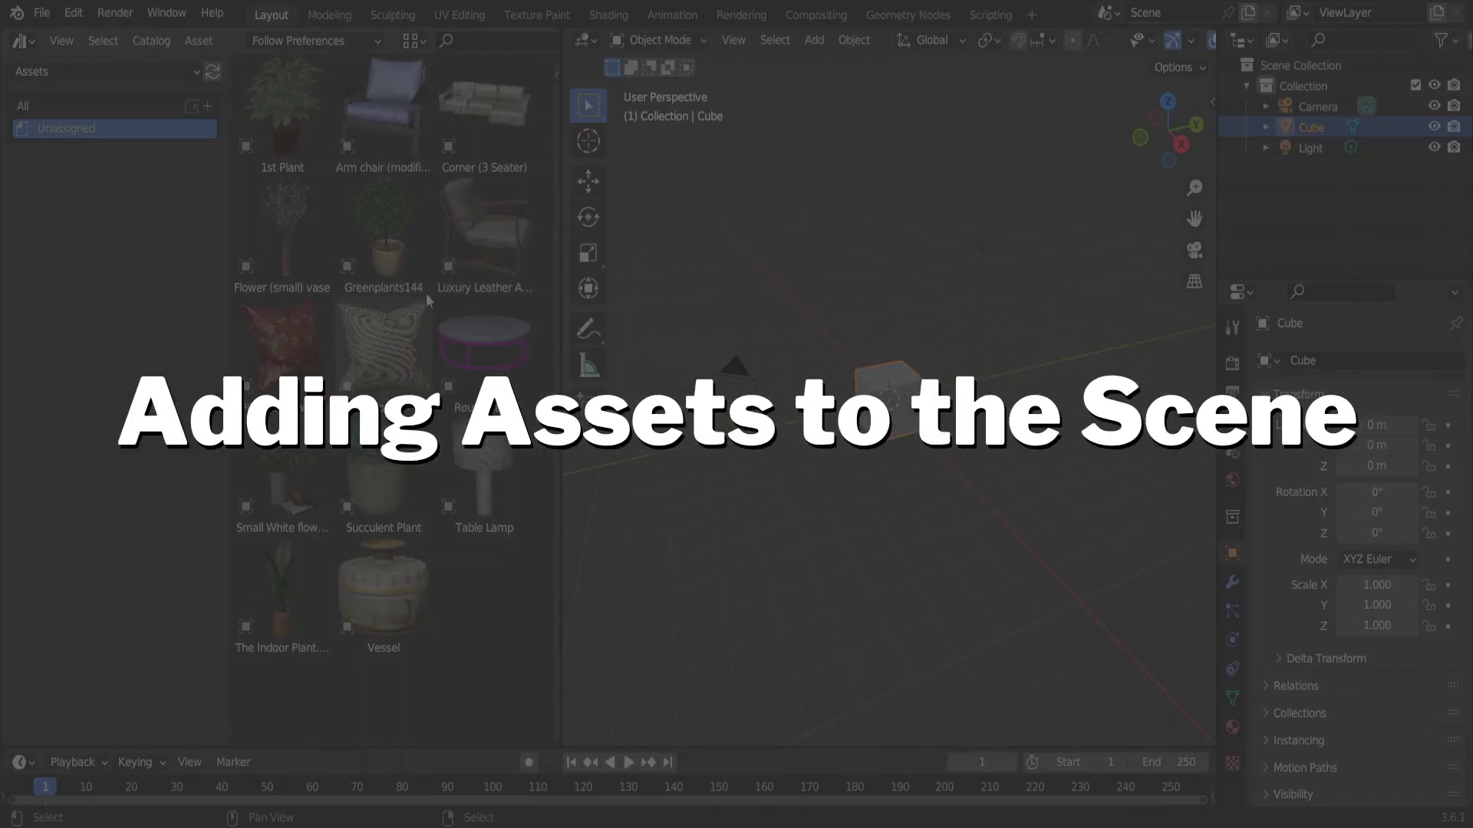
# Drag the Corner (3 Seater) sofa, Table Lamp and Succulent Plant into the scene
pyautogui.moveTo(484, 107); pyautogui.dragTo(840, 503)
pyautogui.click(491, 451)
pyautogui.moveTo(491, 445); pyautogui.dragTo(995, 525)
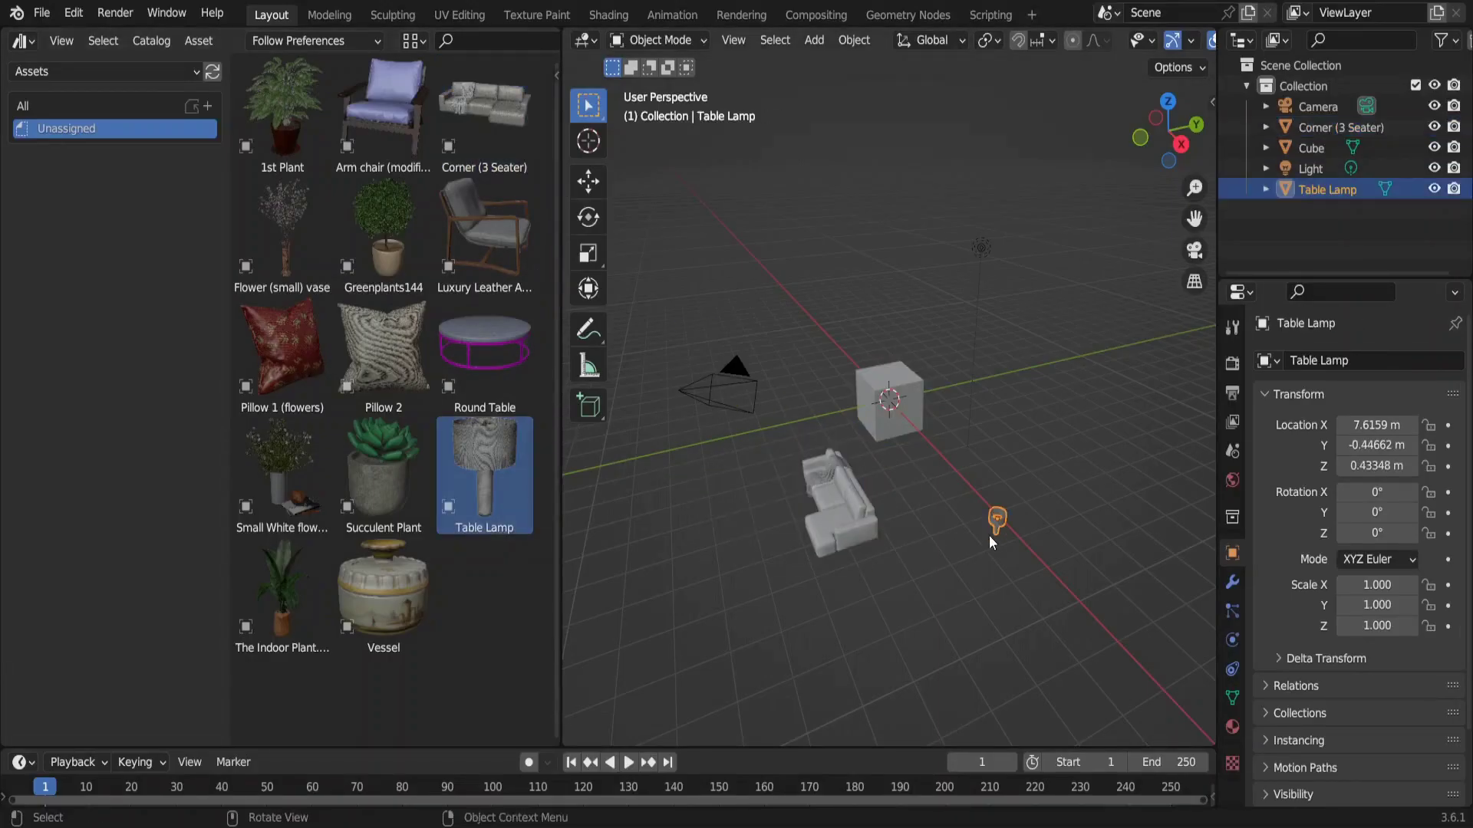
pyautogui.moveTo(383, 462); pyautogui.dragTo(918, 551)
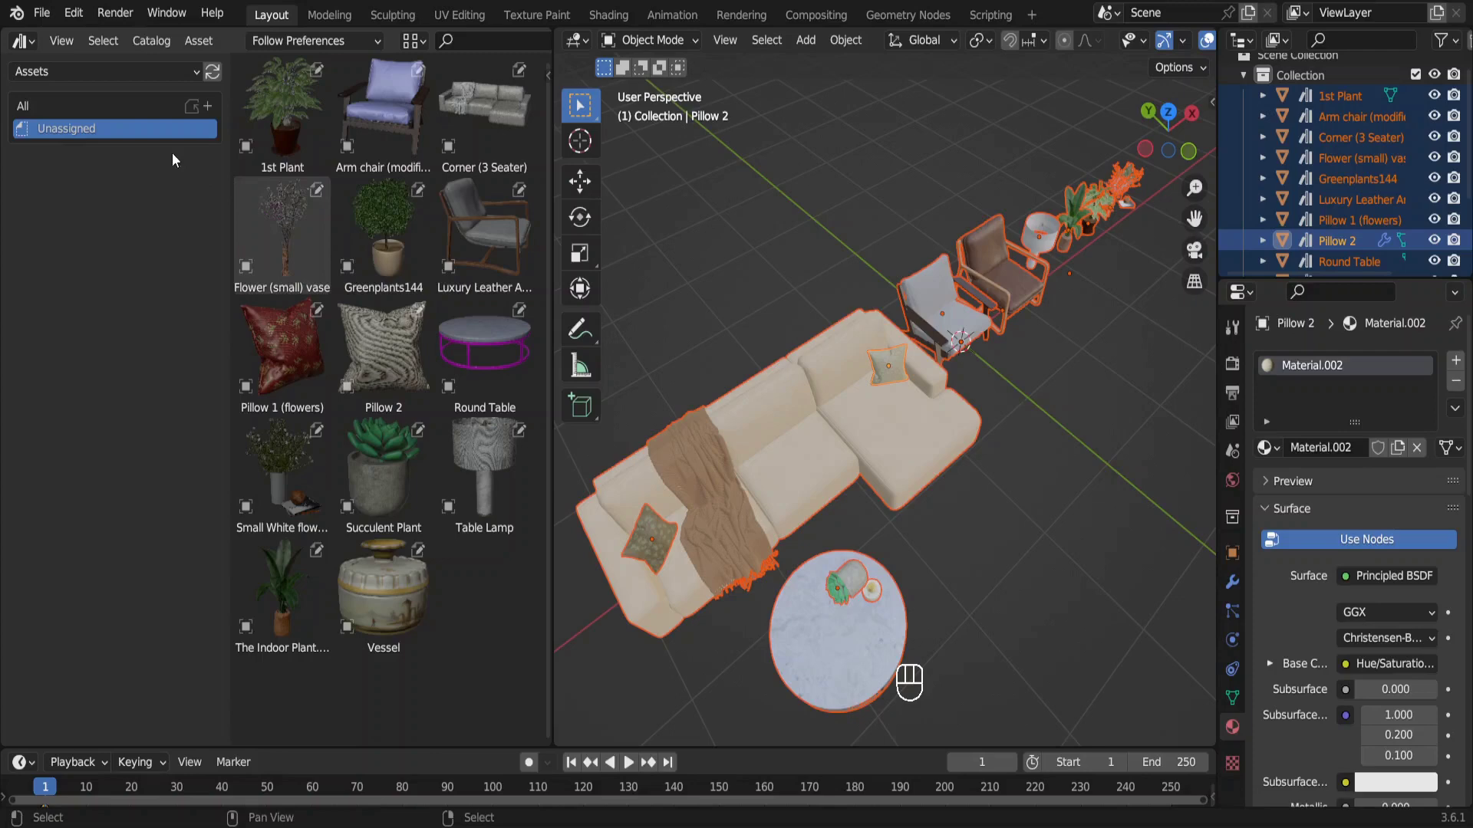
# Switch to the Current File library and add a new catalog named 'Chairs'
pyautogui.click(123, 106)
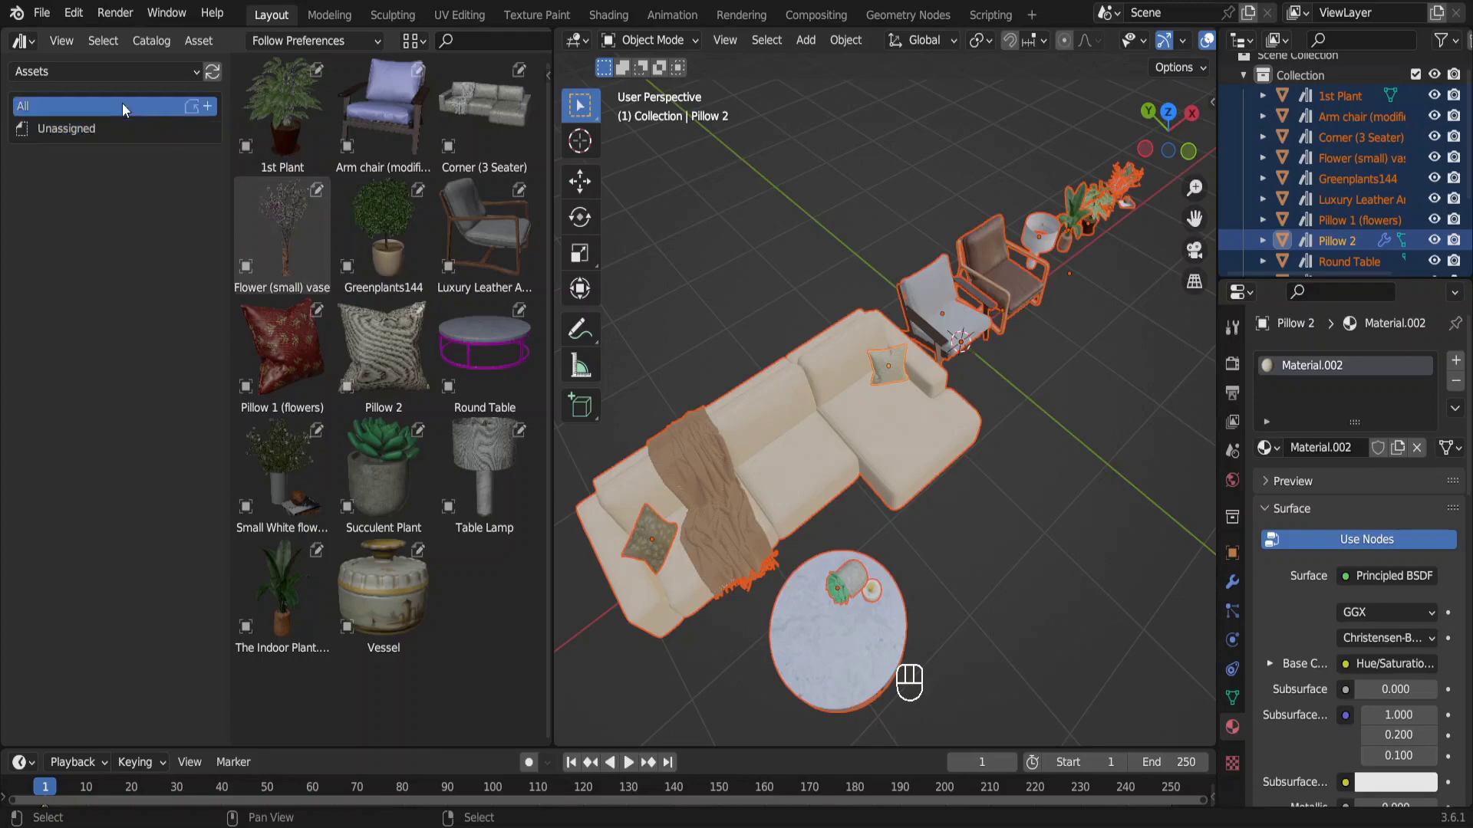
pyautogui.click(114, 67)
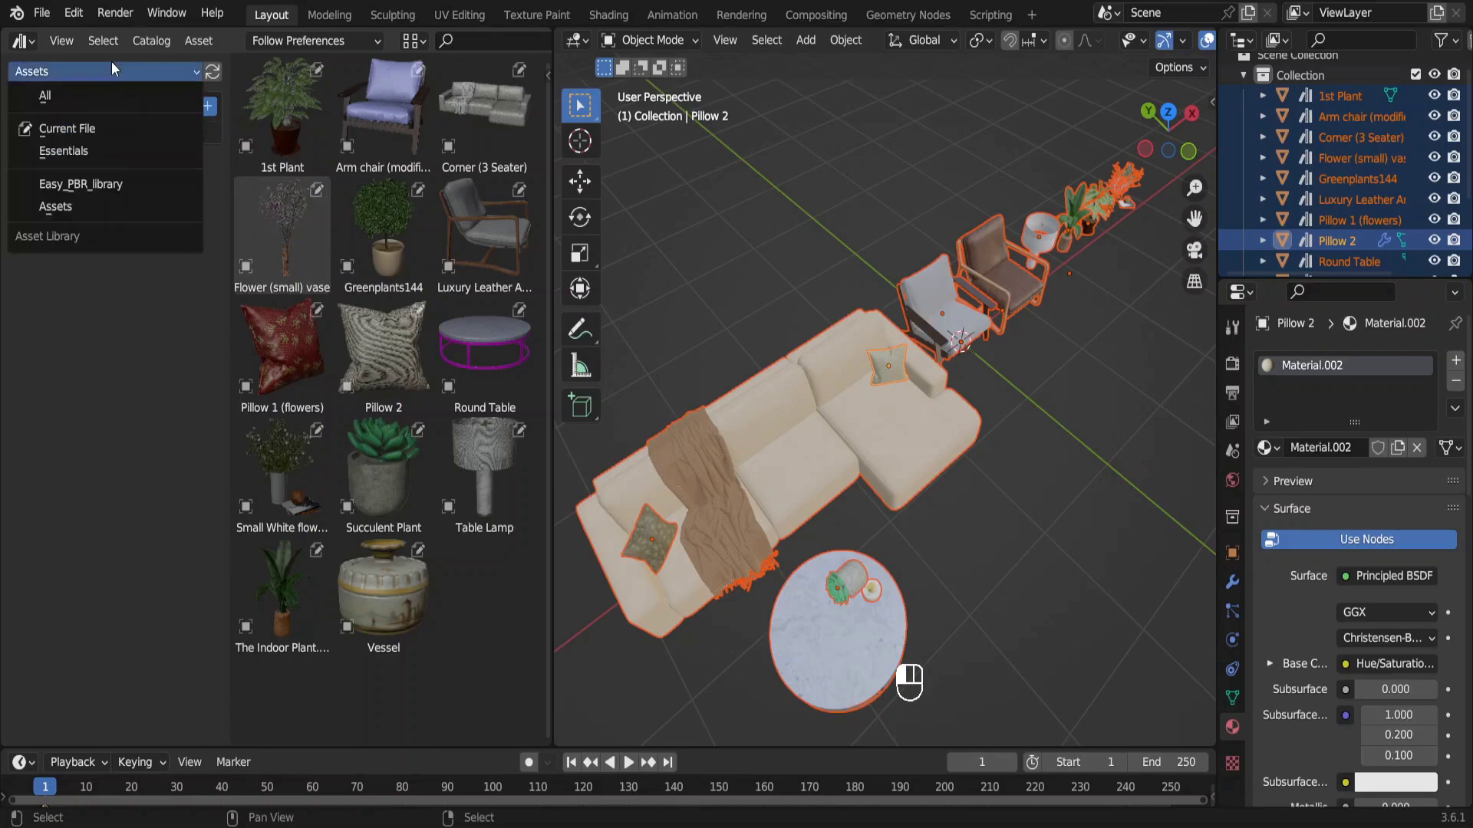
pyautogui.click(84, 128)
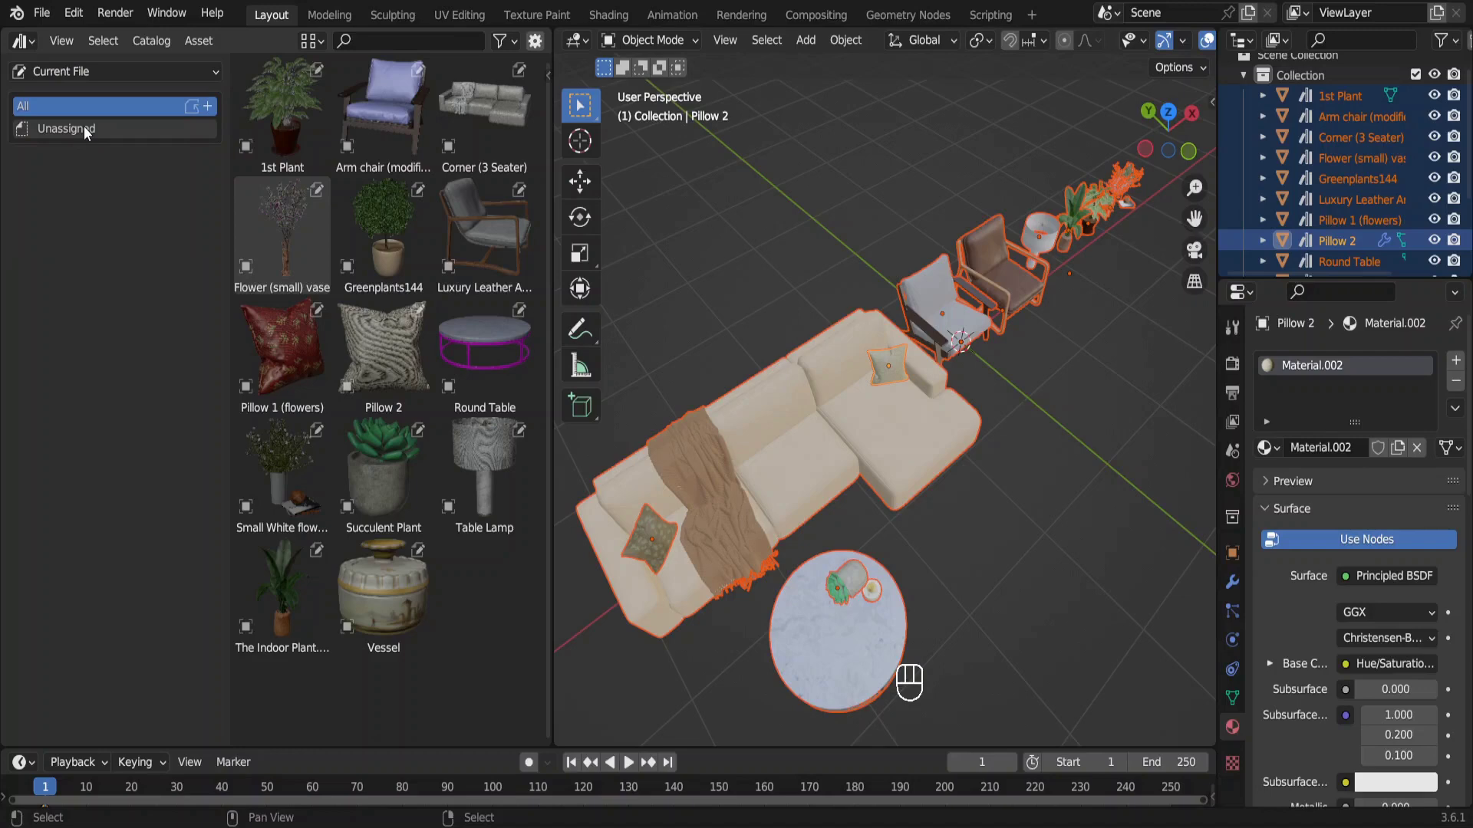
pyautogui.click(85, 127)
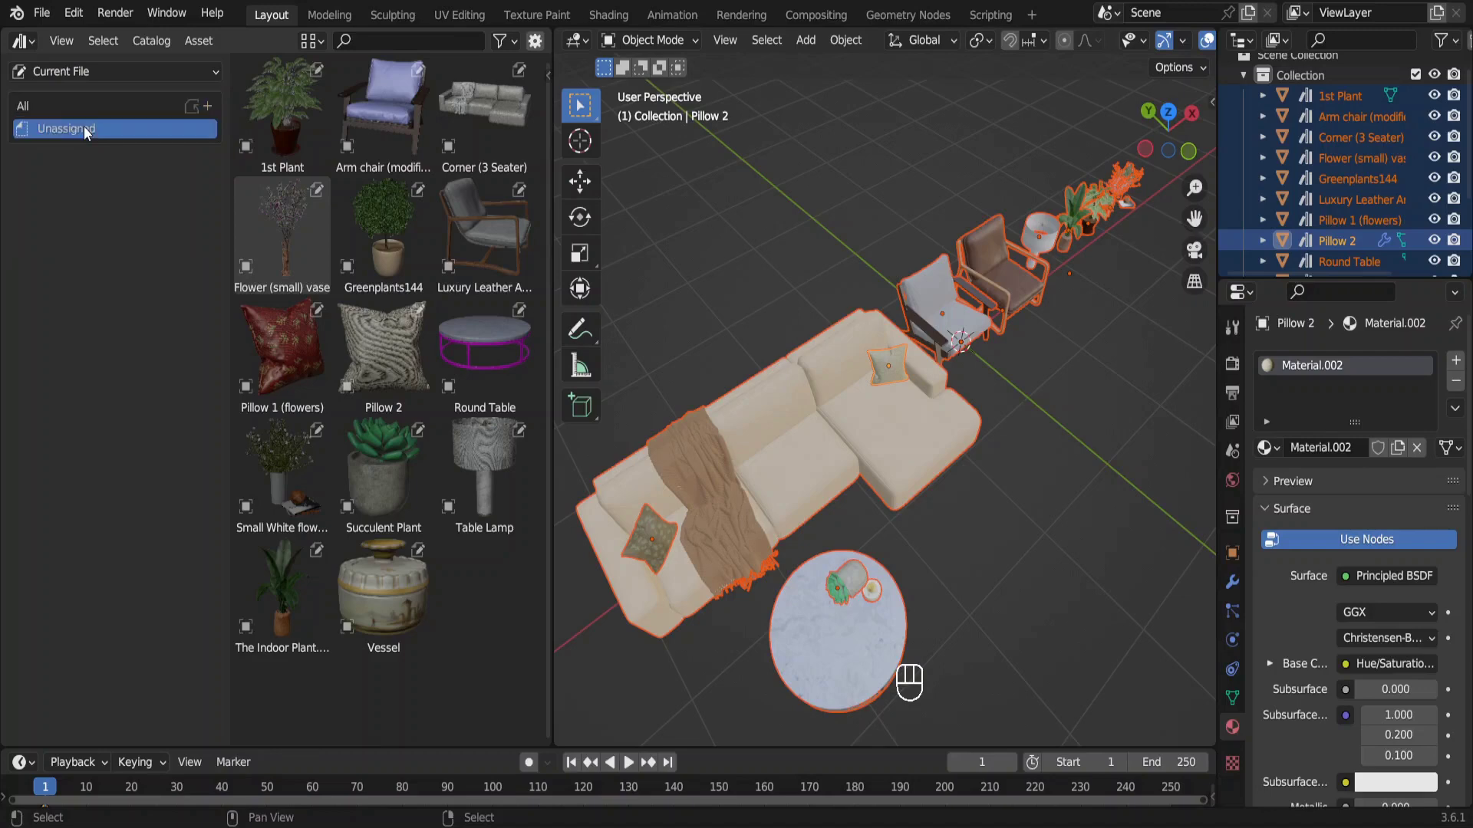
pyautogui.click(208, 105)
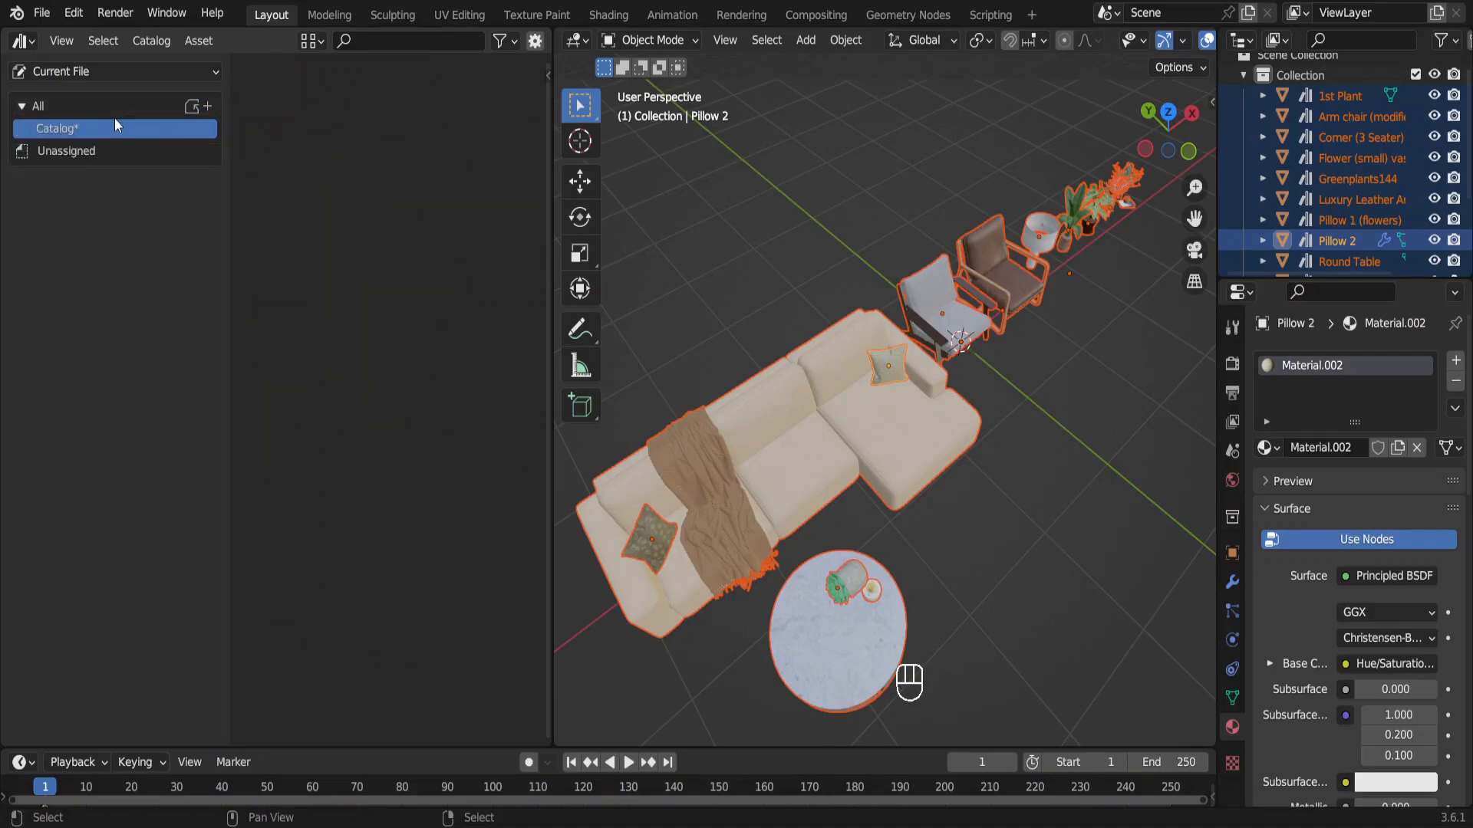
pyautogui.doubleClick(92, 127)
pyautogui.write('Chairs*')
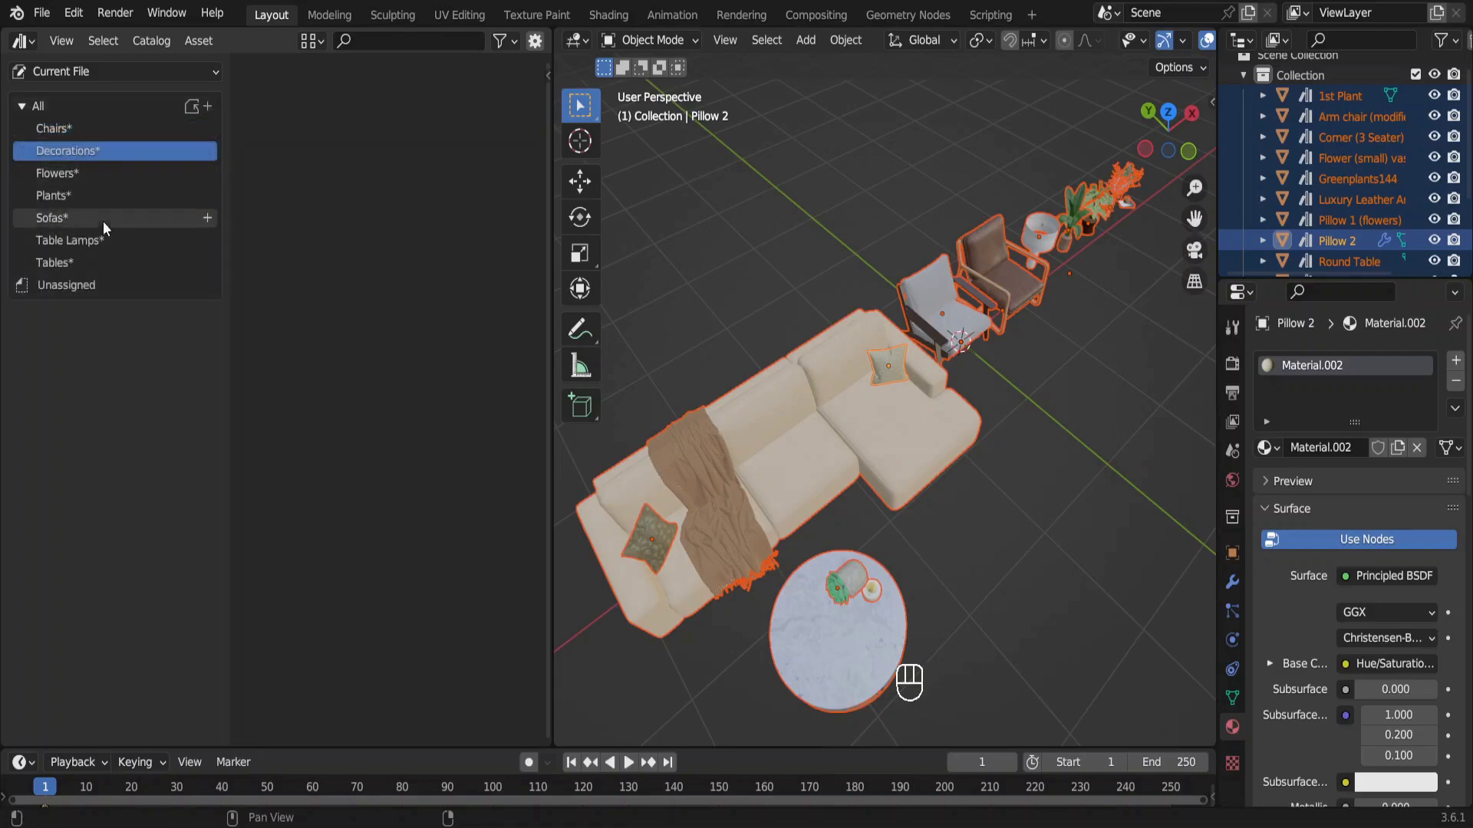
# File 1st Plant, Greenplants144, Succulent Plant and The Indoor Plant into Plants, and Round Table into Tables
pyautogui.click(104, 284)
pyautogui.click(282, 115)
pyautogui.keyDown('ctrl'); pyautogui.click(383, 230); pyautogui.keyUp('ctrl')
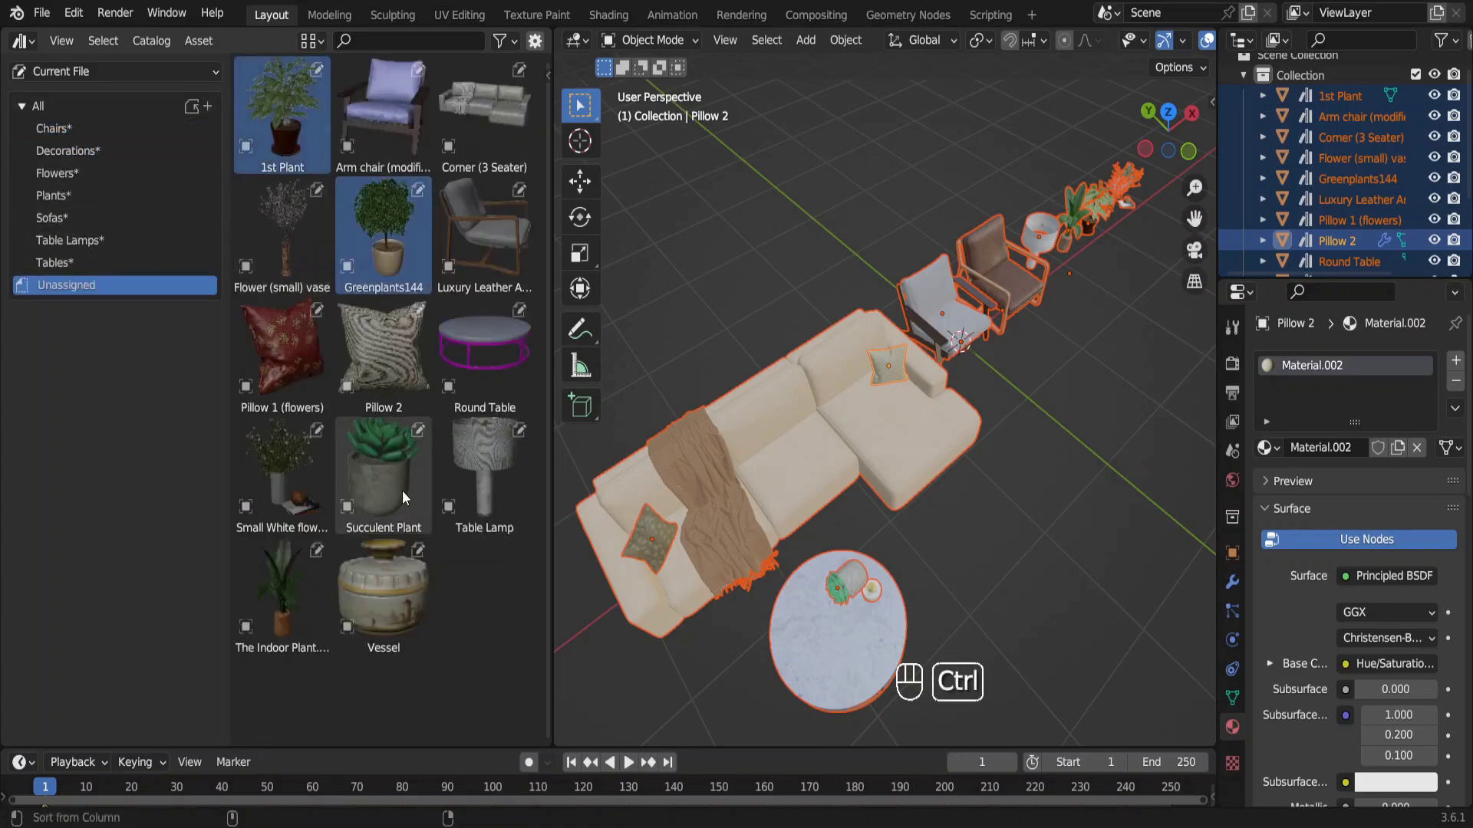
pyautogui.keyDown('ctrl'); pyautogui.click(384, 476); pyautogui.keyUp('ctrl')
pyautogui.keyDown('ctrl'); pyautogui.click(285, 609); pyautogui.keyUp('ctrl')
pyautogui.moveTo(285, 610); pyautogui.dragTo(86, 186)
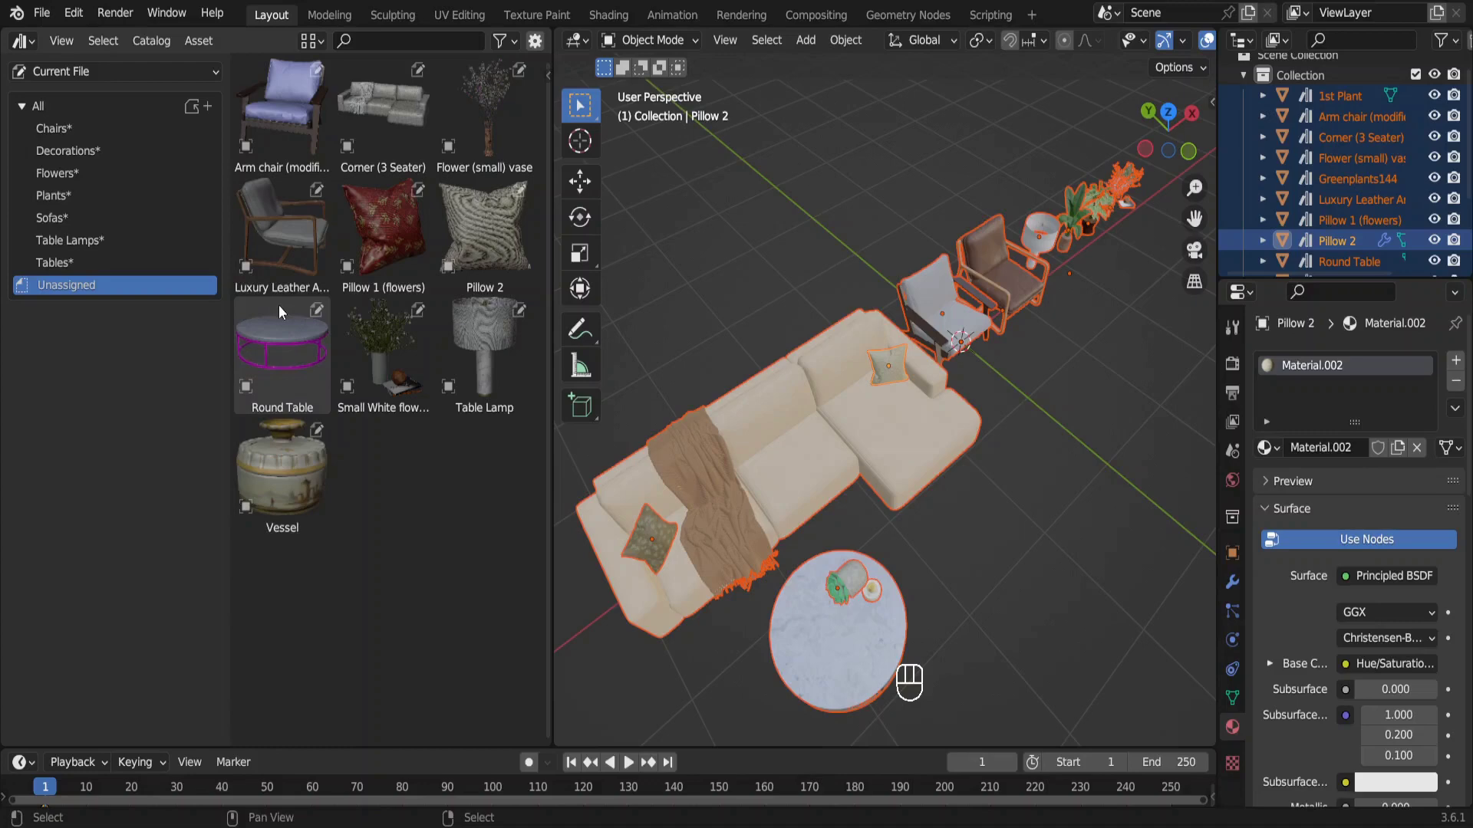
pyautogui.click(292, 335)
pyautogui.moveTo(292, 334); pyautogui.dragTo(86, 262)
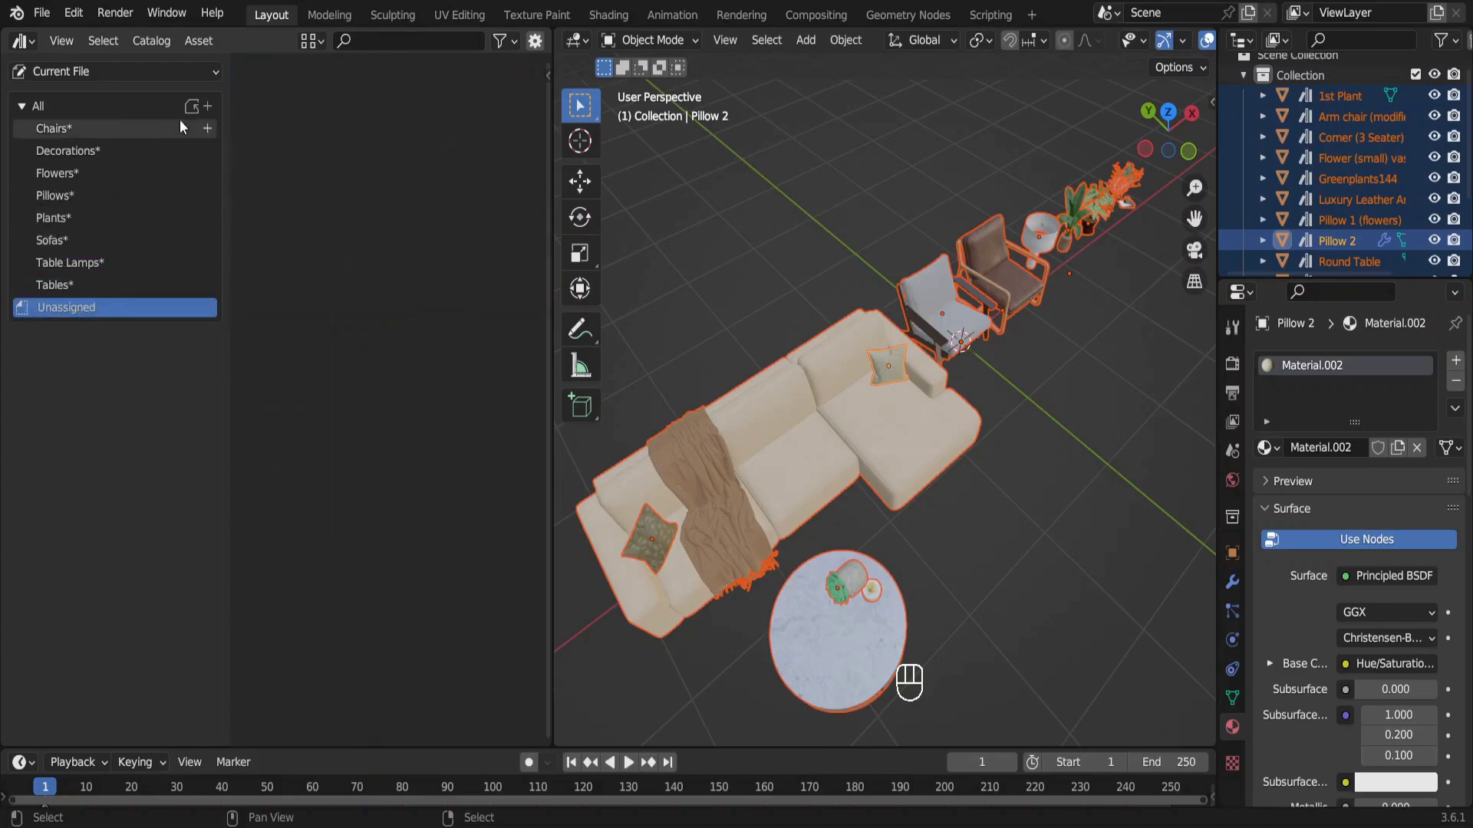
# Save the catalogs and review the Chairs, Pillows and Table Lamps catalogs
pyautogui.click(192, 106)
pyautogui.click(77, 128)
pyautogui.click(73, 195)
pyautogui.click(75, 262)
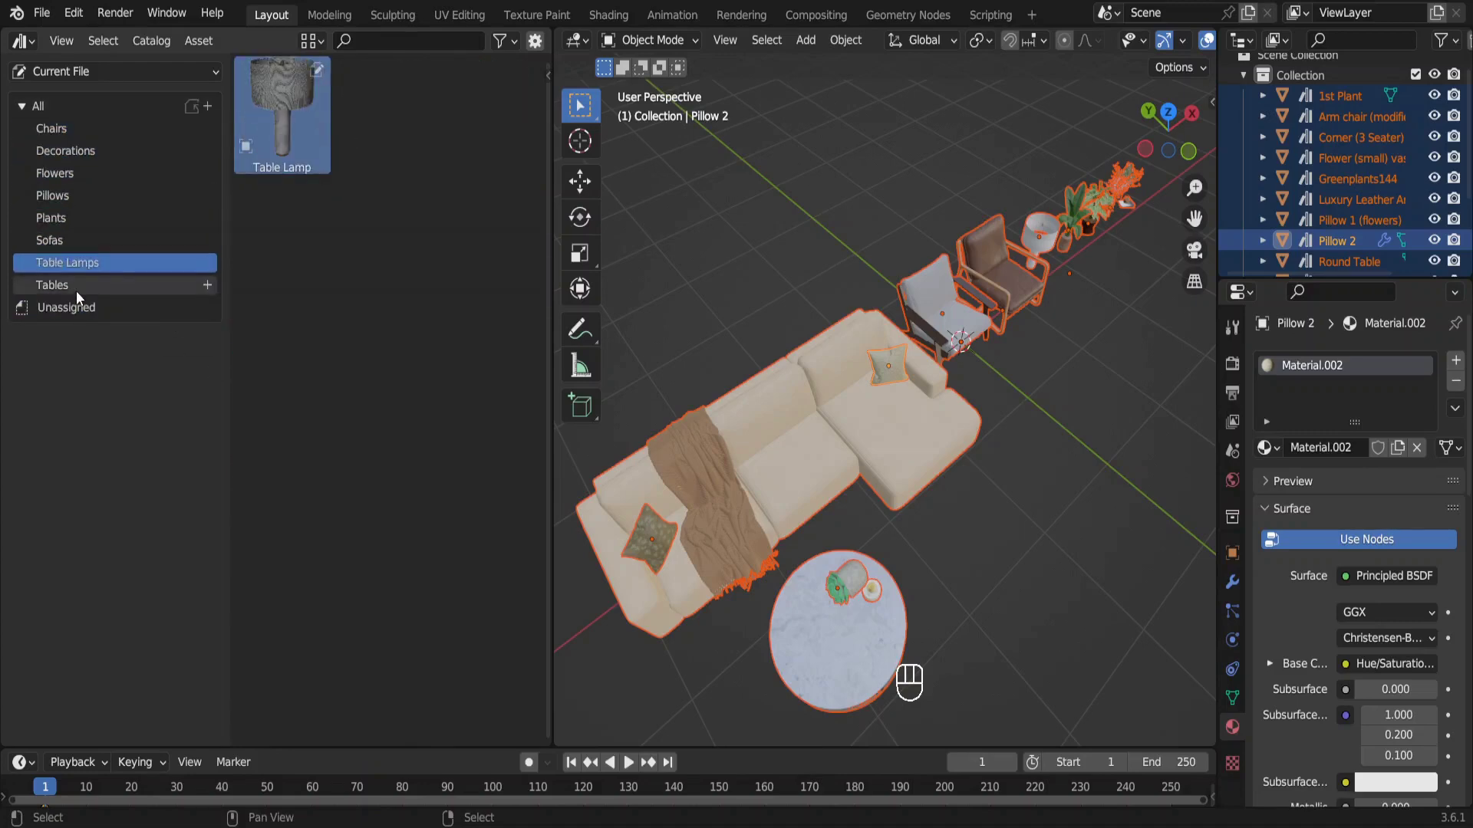
# Show the Tables catalog with thumbnails set to small, then medium size
pyautogui.click(76, 284)
pyautogui.rightClick(320, 72)
pyautogui.moveTo(323, 178)
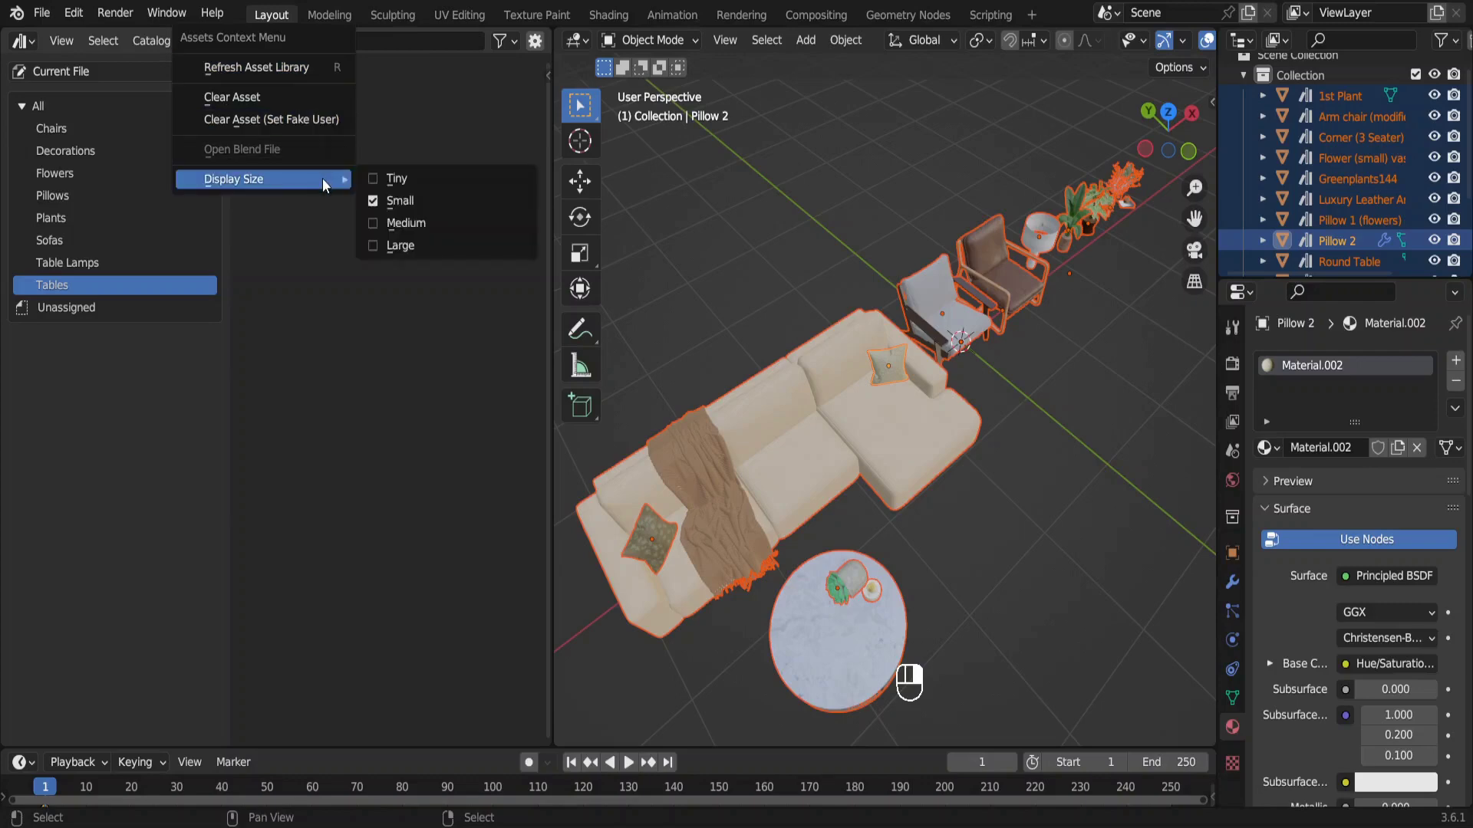
pyautogui.click(405, 196)
pyautogui.rightClick(256, 93)
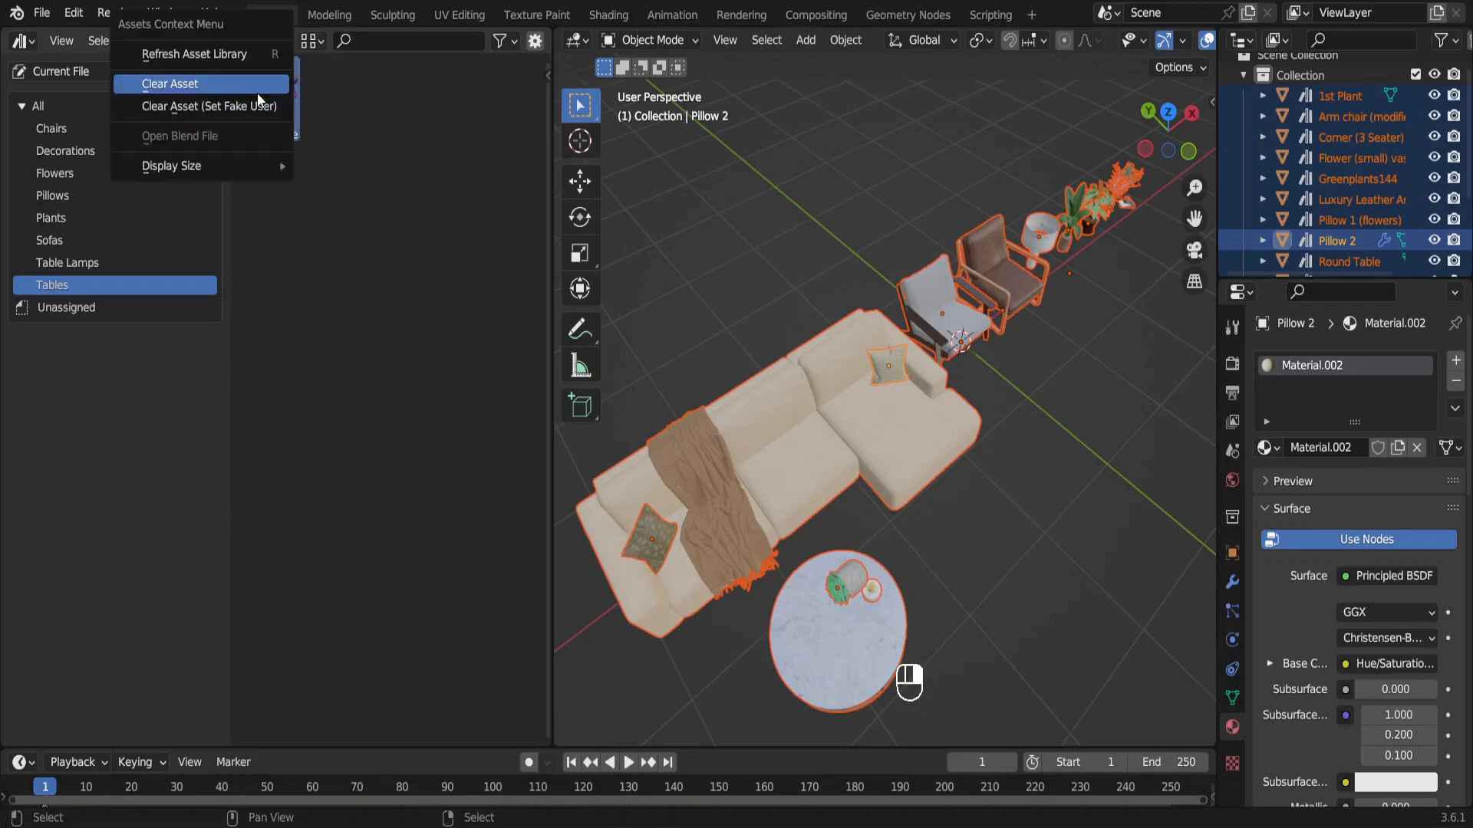
pyautogui.moveTo(232, 164)
pyautogui.click(341, 203)
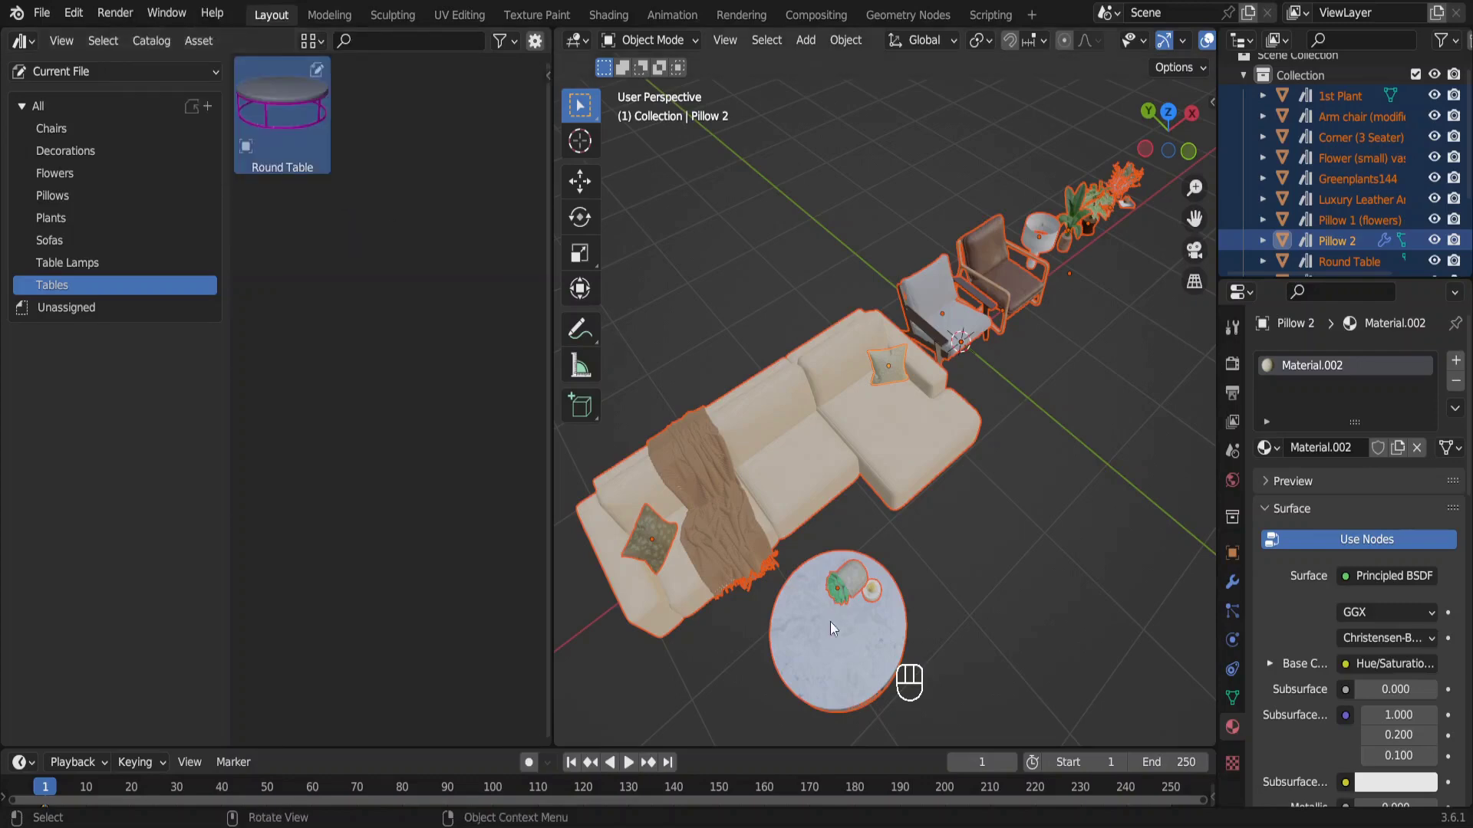
# Clear the Round Table's asset status and check each catalog through Unassigned
pyautogui.click(844, 667)
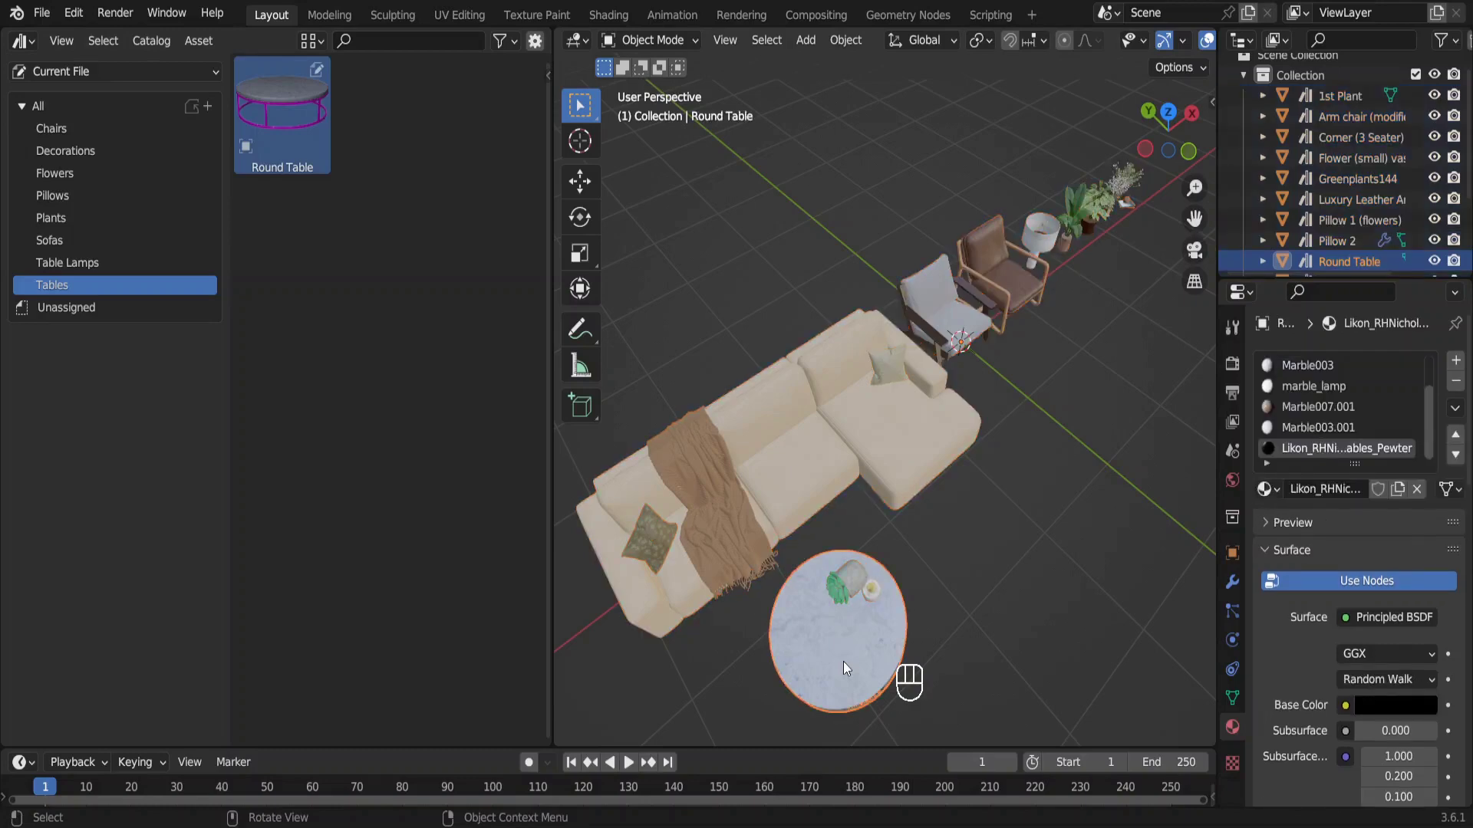
pyautogui.rightClick(1334, 264)
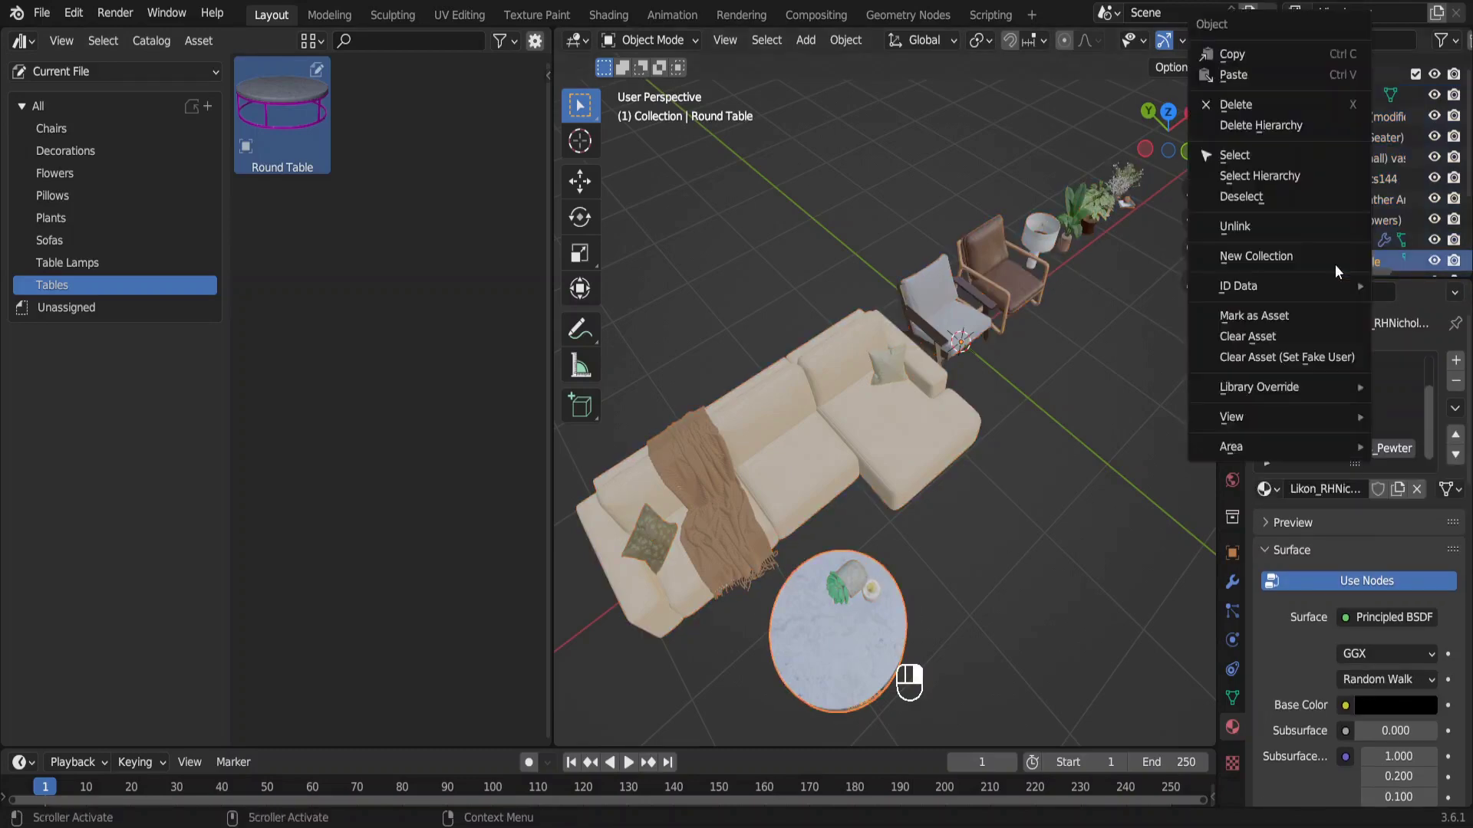
pyautogui.click(1264, 338)
pyautogui.click(115, 128)
pyautogui.click(69, 152)
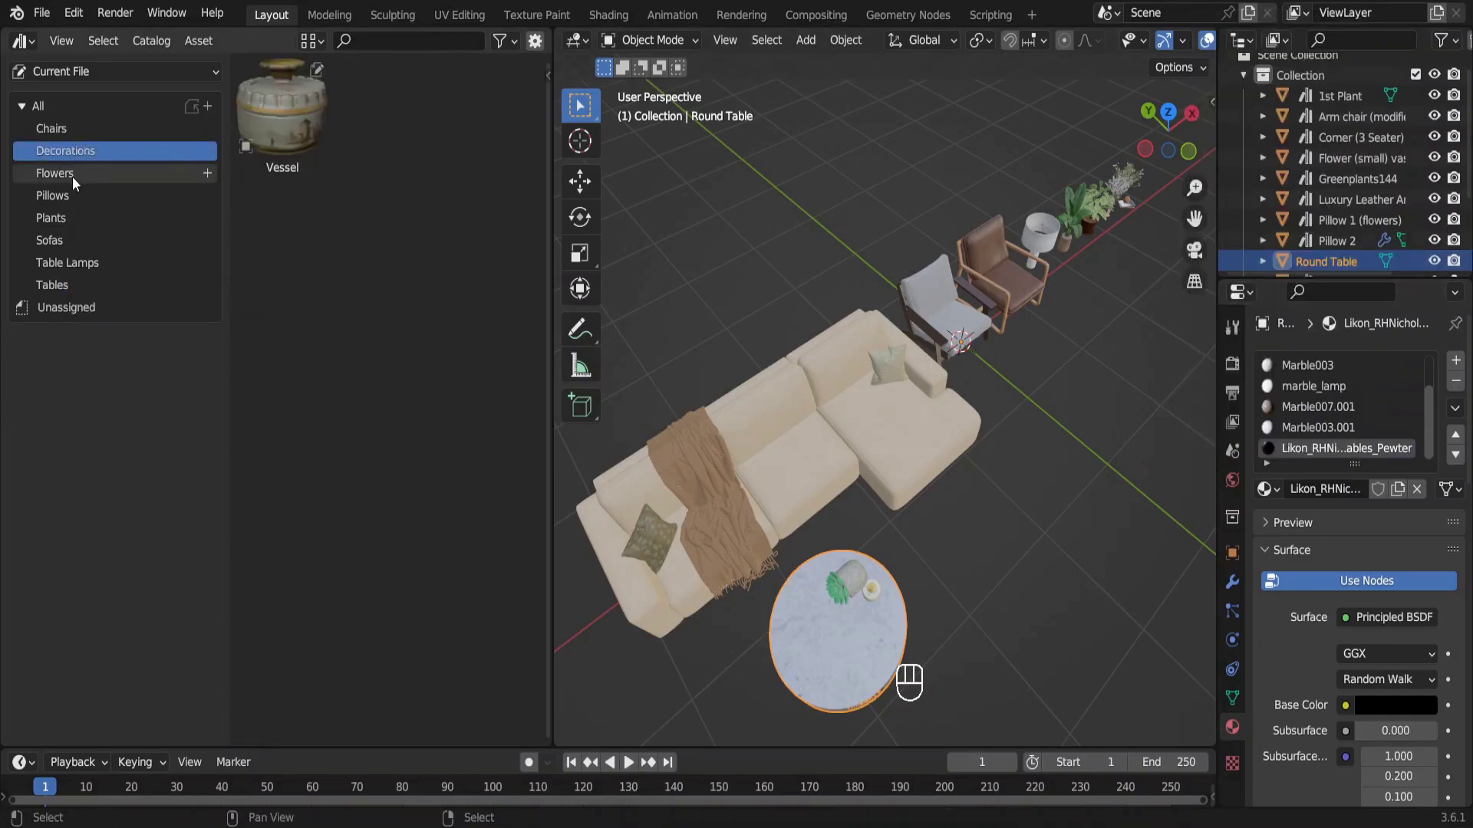
pyautogui.click(74, 180)
pyautogui.click(69, 196)
pyautogui.click(67, 218)
pyautogui.click(66, 240)
pyautogui.click(68, 262)
pyautogui.click(66, 284)
pyautogui.click(67, 307)
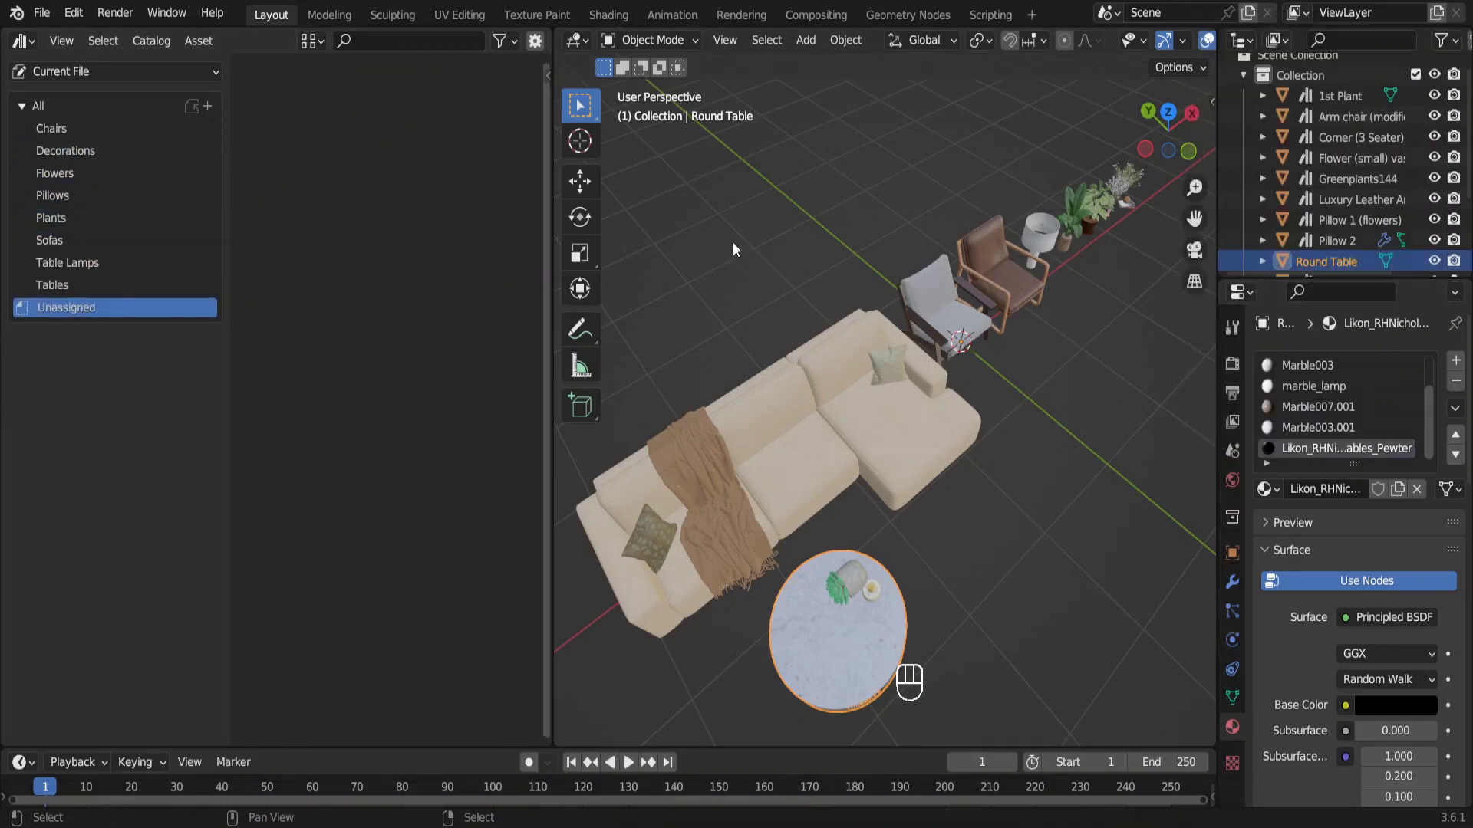
# Mark the Round Table as an asset again and drag it onto Table Lamps
pyautogui.rightClick(1335, 261)
pyautogui.click(1264, 318)
pyautogui.moveTo(282, 115); pyautogui.dragTo(67, 268)
# Save the catalogued file, reload the asset library, and quit without saving the test scene
pyautogui.hotkey('ctrl', 's')
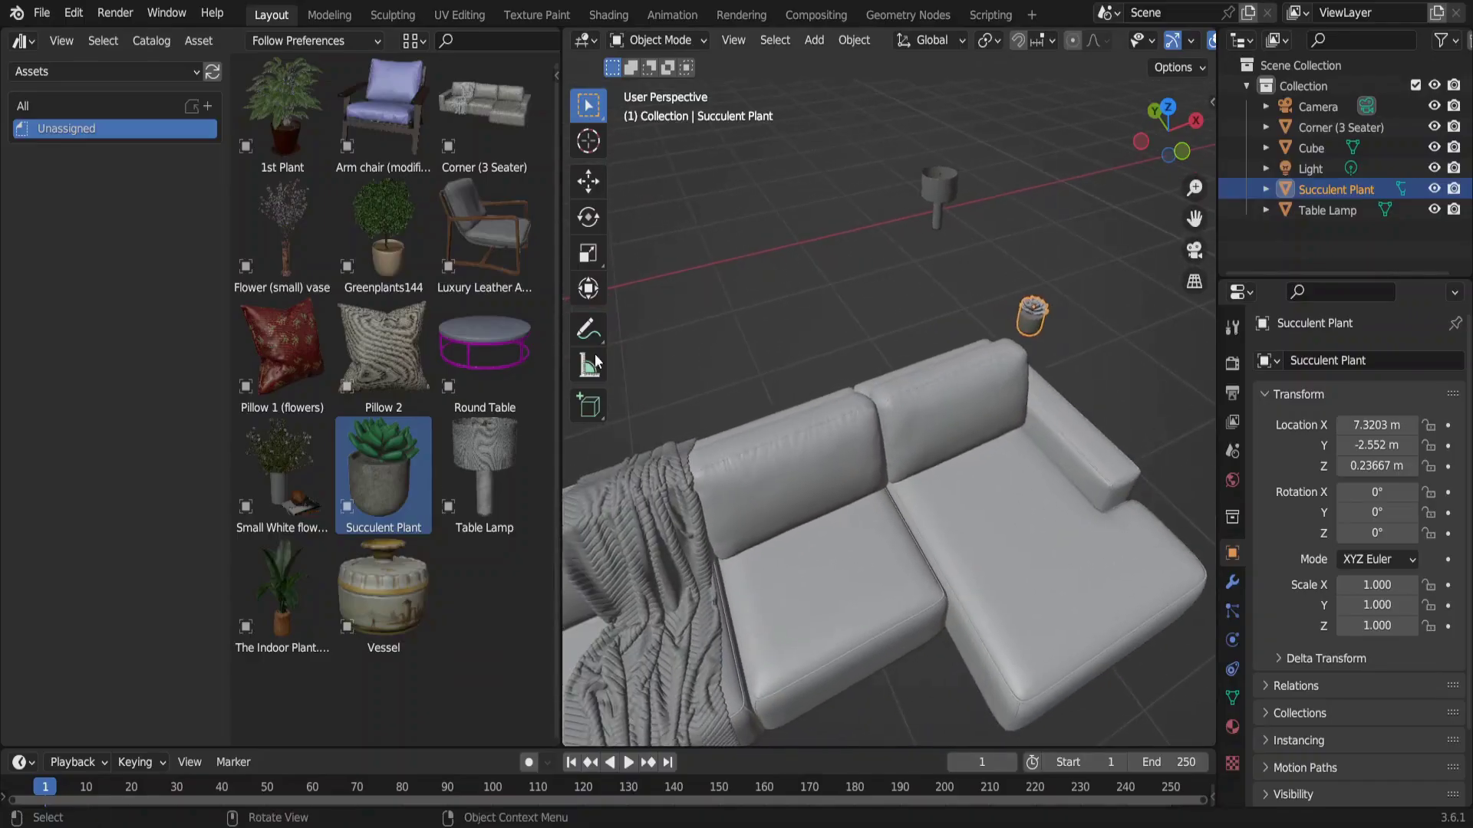
pyautogui.click(216, 72)
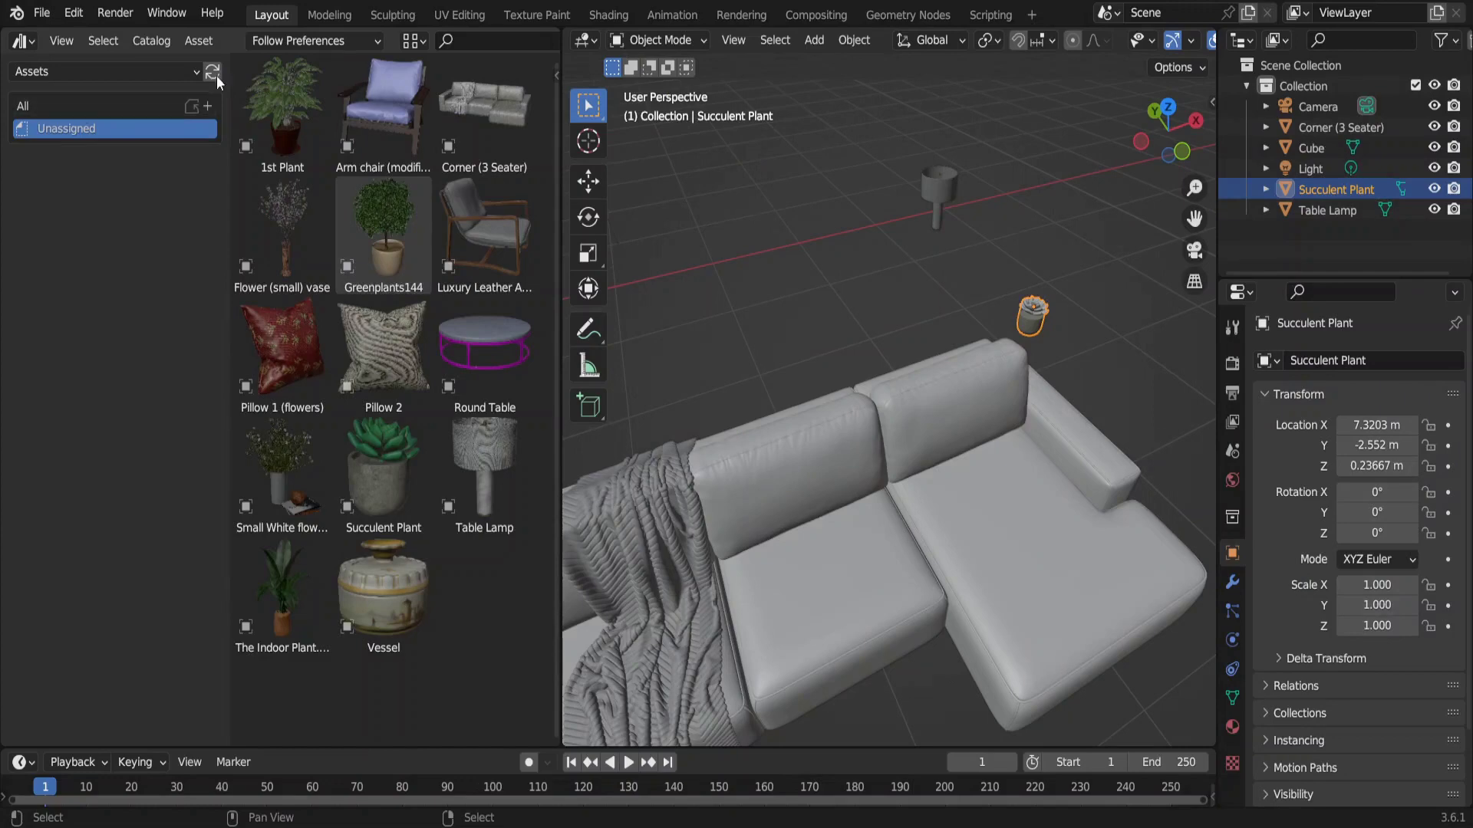
pyautogui.hotkey('ctrl', 'q')
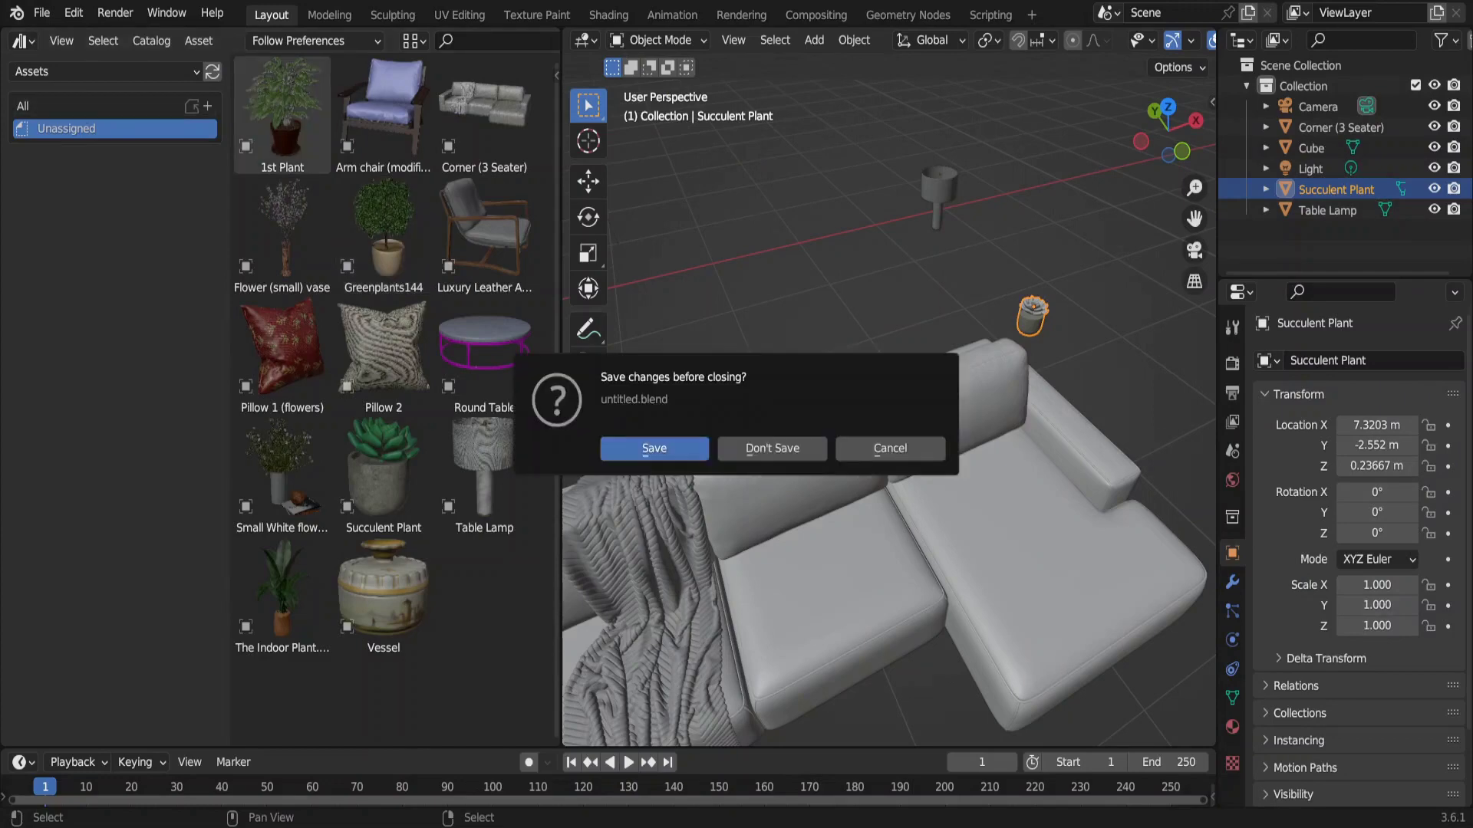
pyautogui.click(785, 448)
# Relaunch Blender and turn the left area into an Asset Browser on the Assets library
pyautogui.doubleClick(137, 130)
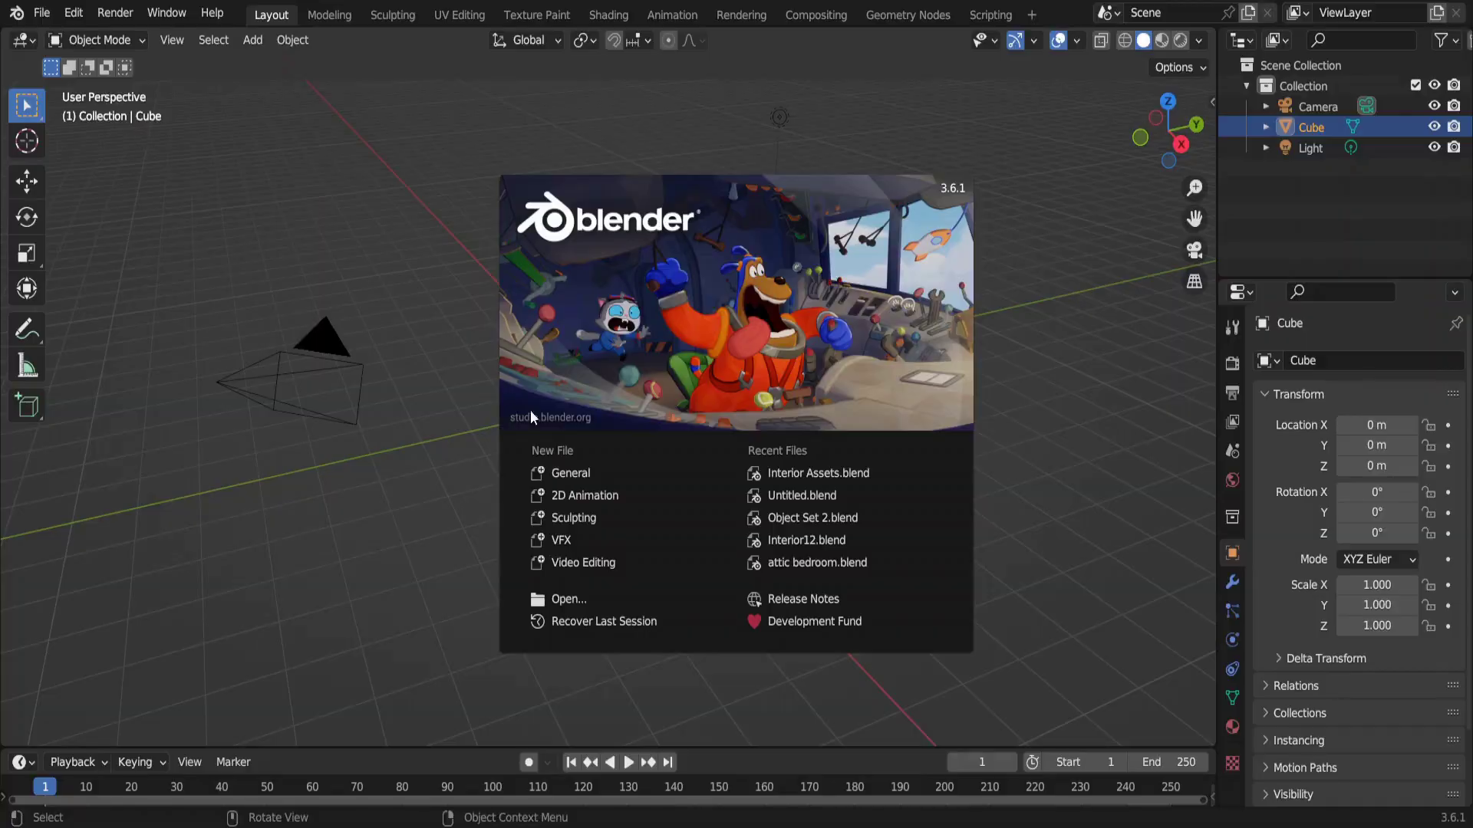
pyautogui.moveTo(440, 100); pyautogui.dragTo(590, 101)
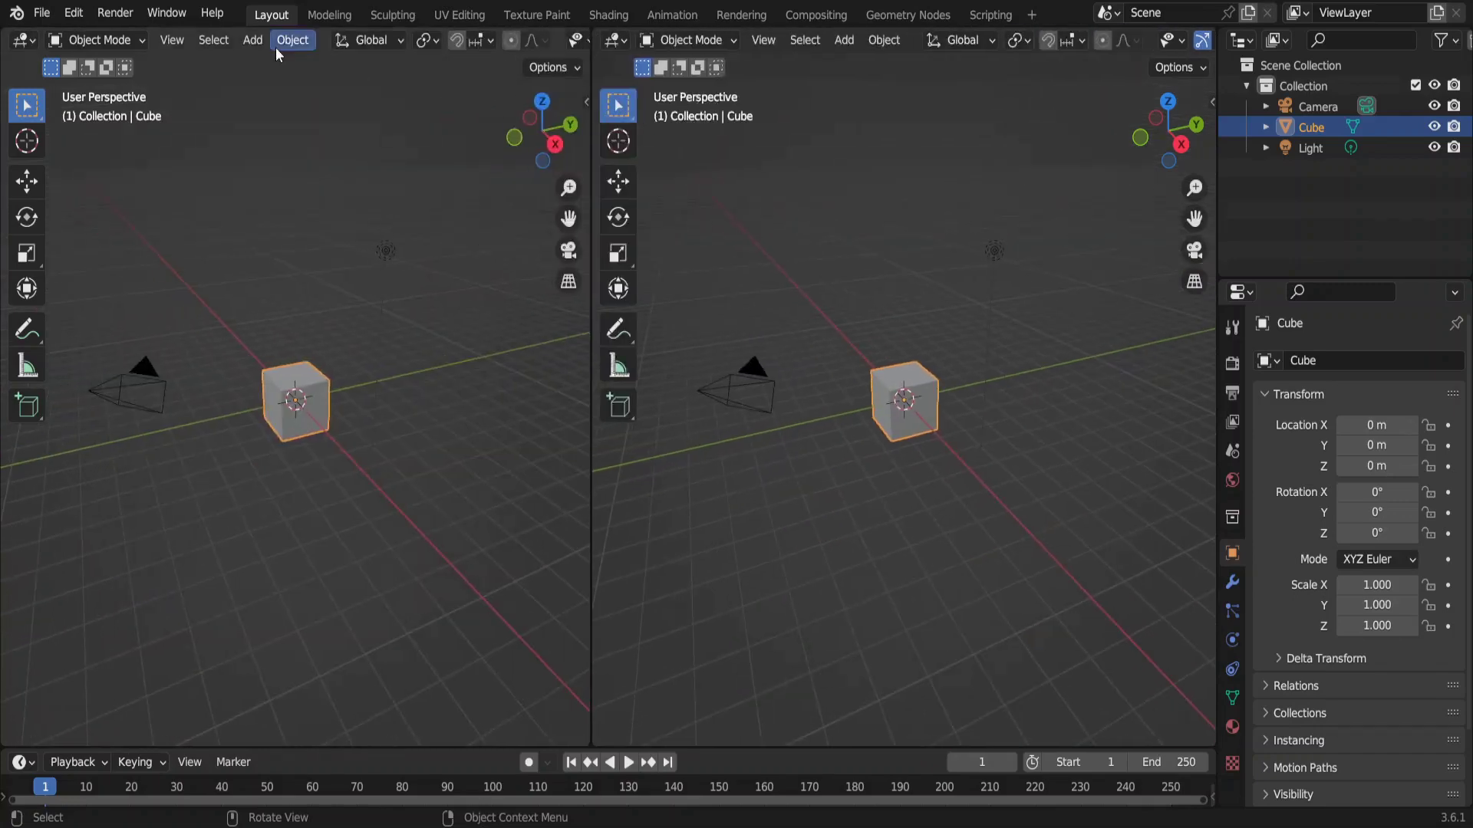
pyautogui.click(27, 40)
pyautogui.click(645, 164)
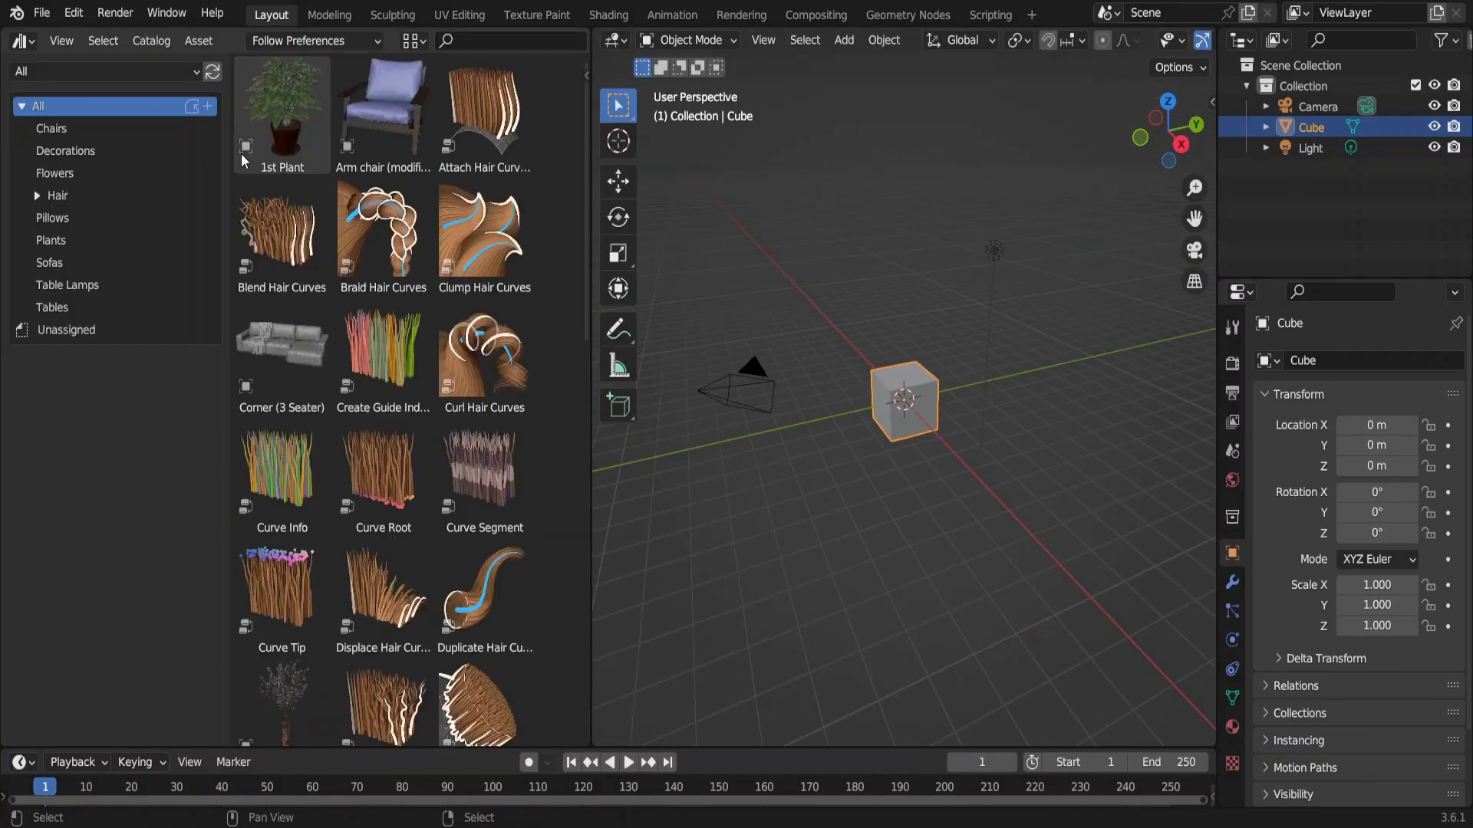
pyautogui.click(55, 75)
pyautogui.click(83, 205)
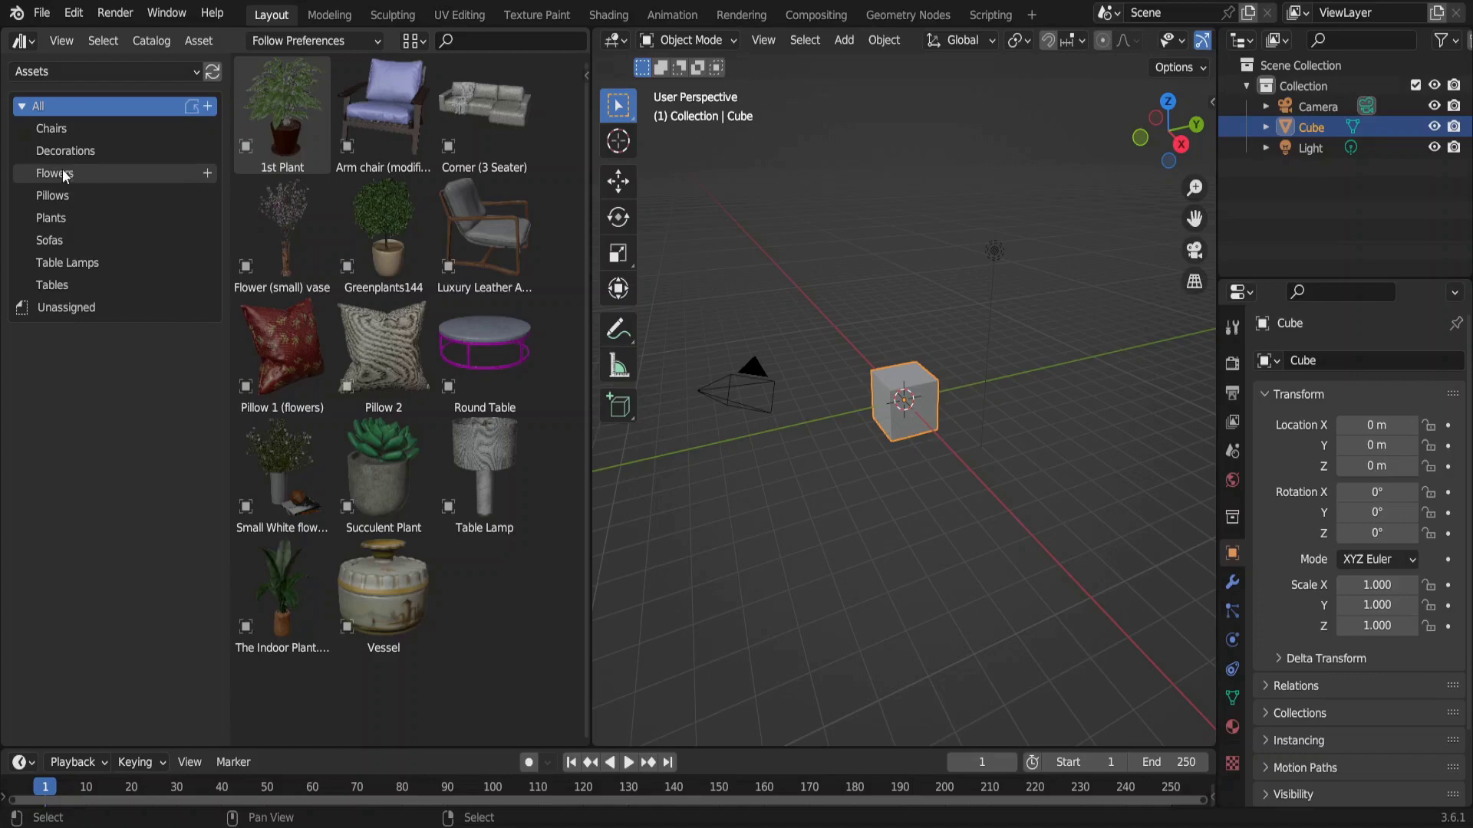
# Add a sub-catalog named Small Plant under the Plants catalog
pyautogui.click(190, 146)
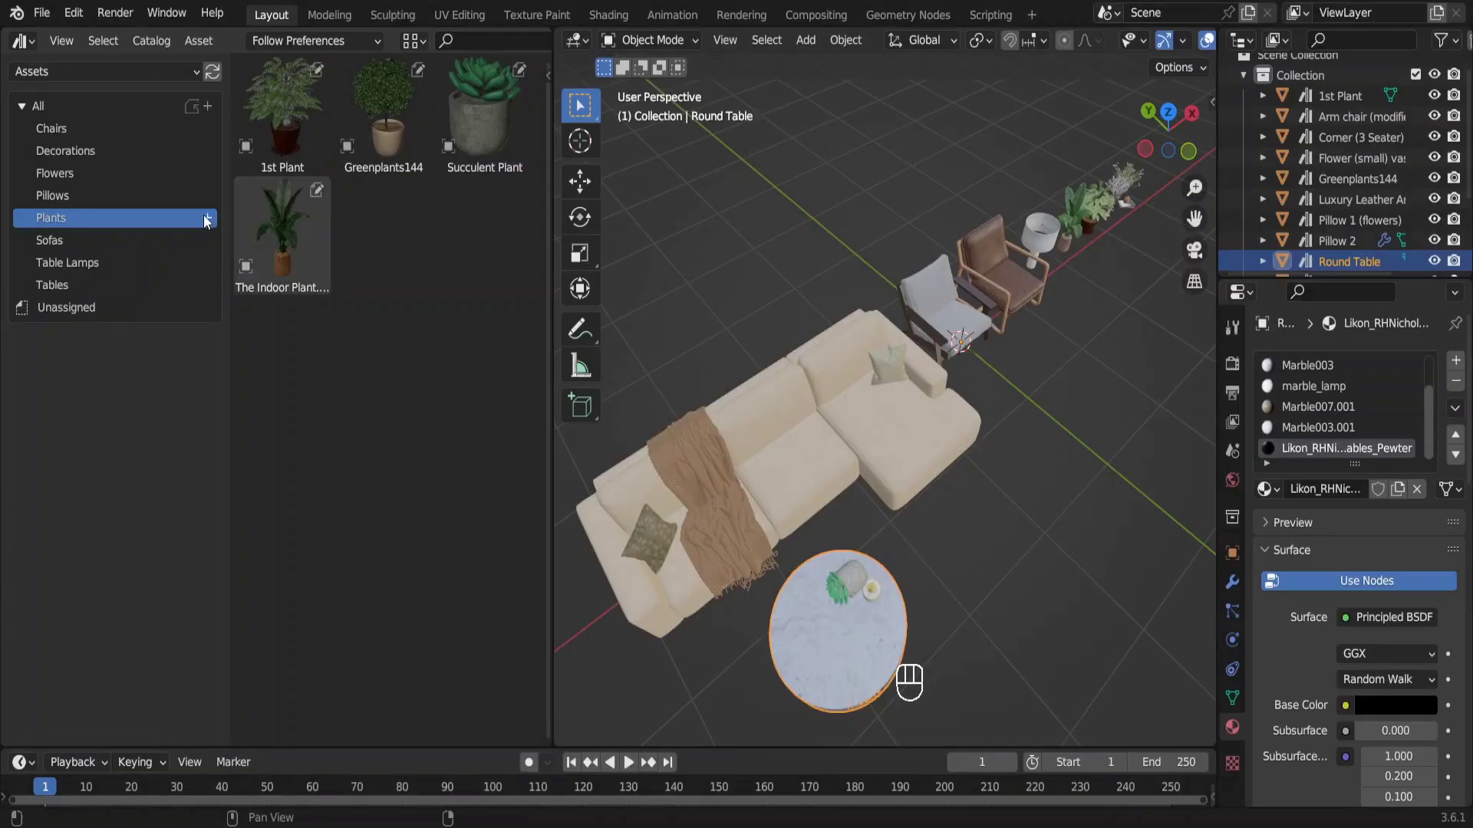
pyautogui.click(207, 220)
pyautogui.doubleClick(80, 240)
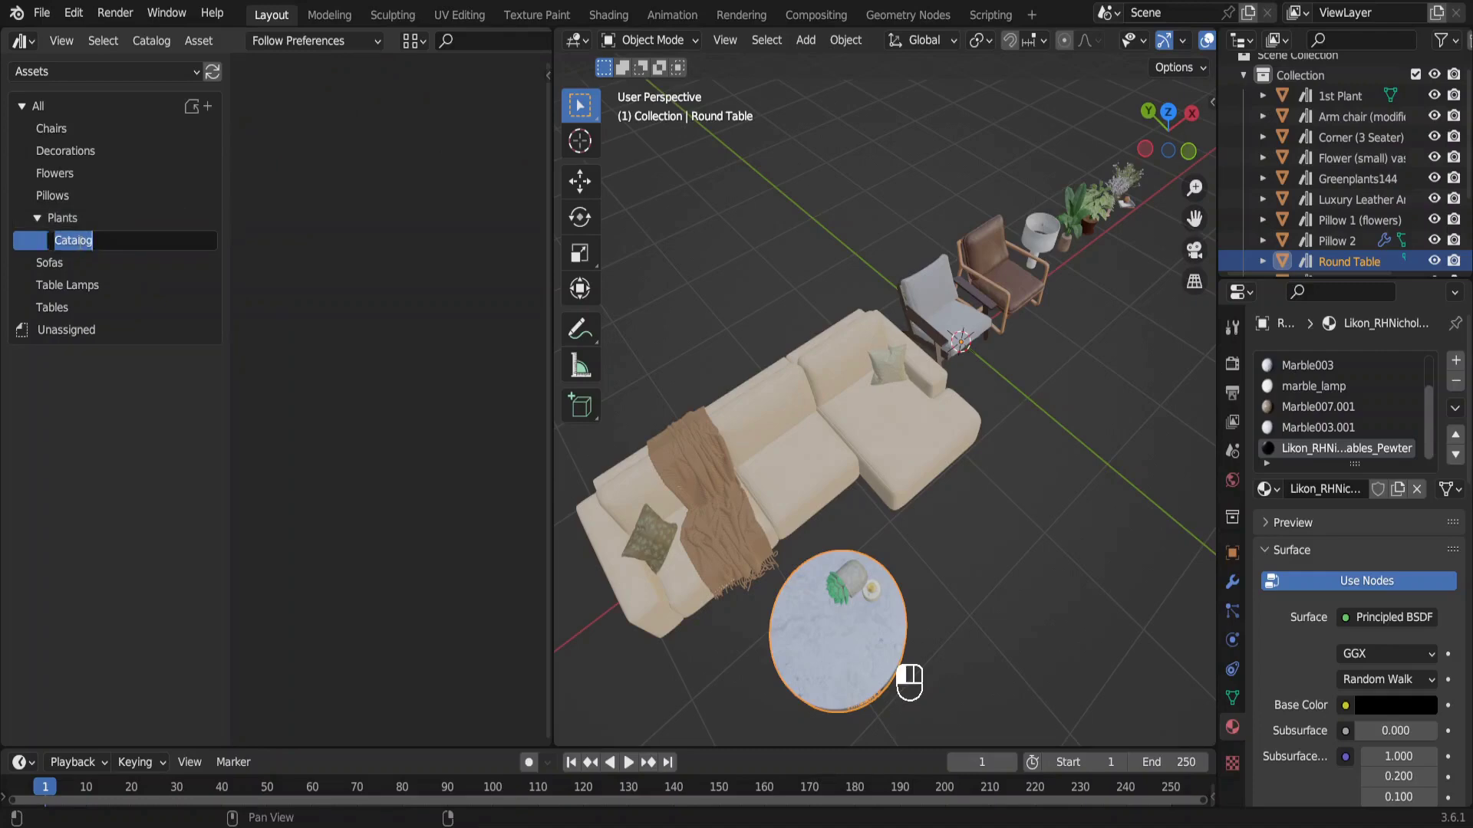
pyautogui.write('Small Plant')
pyautogui.press('Return')
# Remove Succulent Plant from the assets, then mark it as an asset from the Outliner
pyautogui.click(99, 220)
pyautogui.rightClick(495, 99)
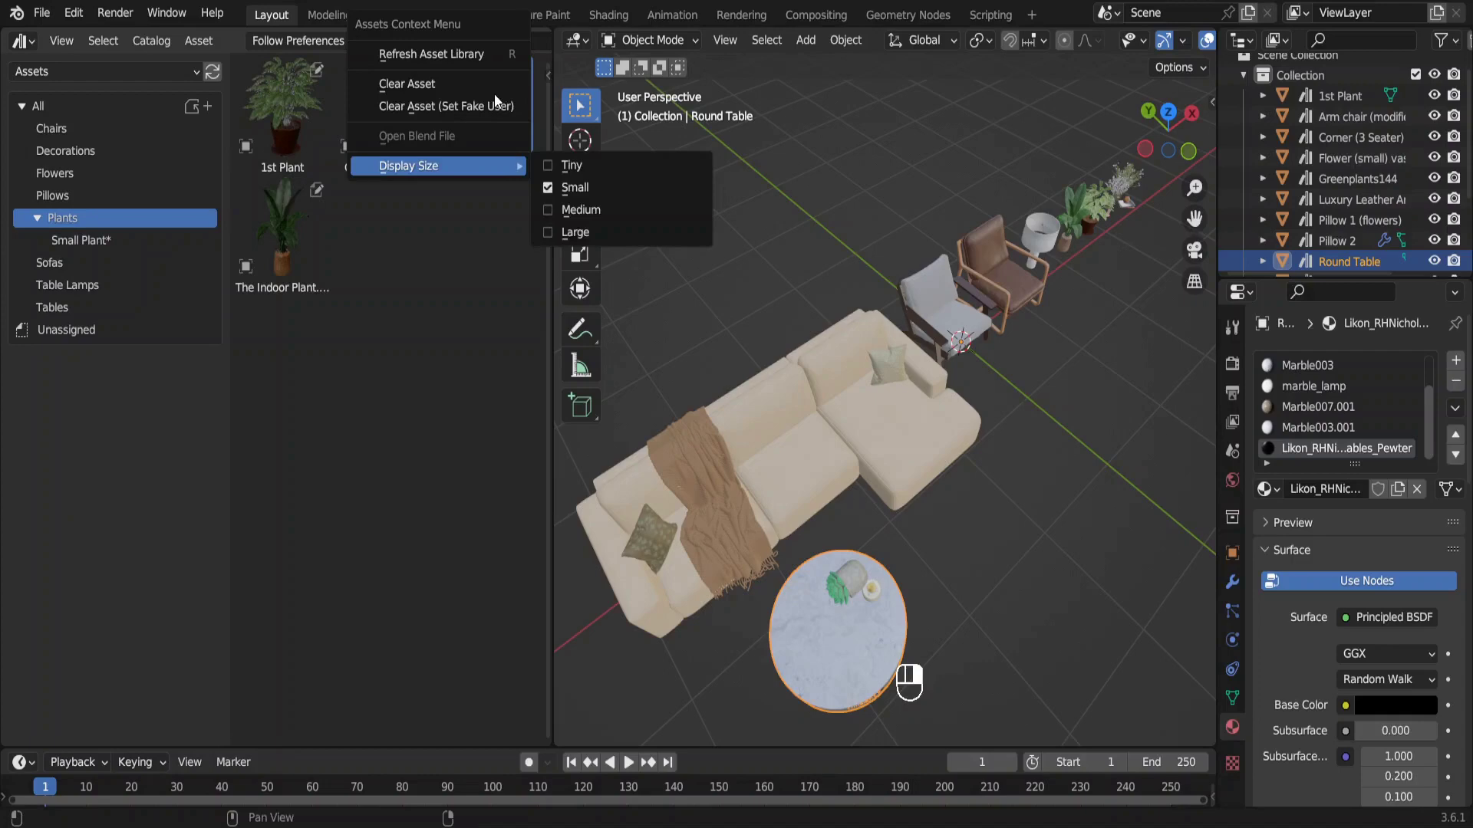
pyautogui.click(430, 83)
pyautogui.scroll(-3, 1326, 196)
pyautogui.rightClick(1333, 192)
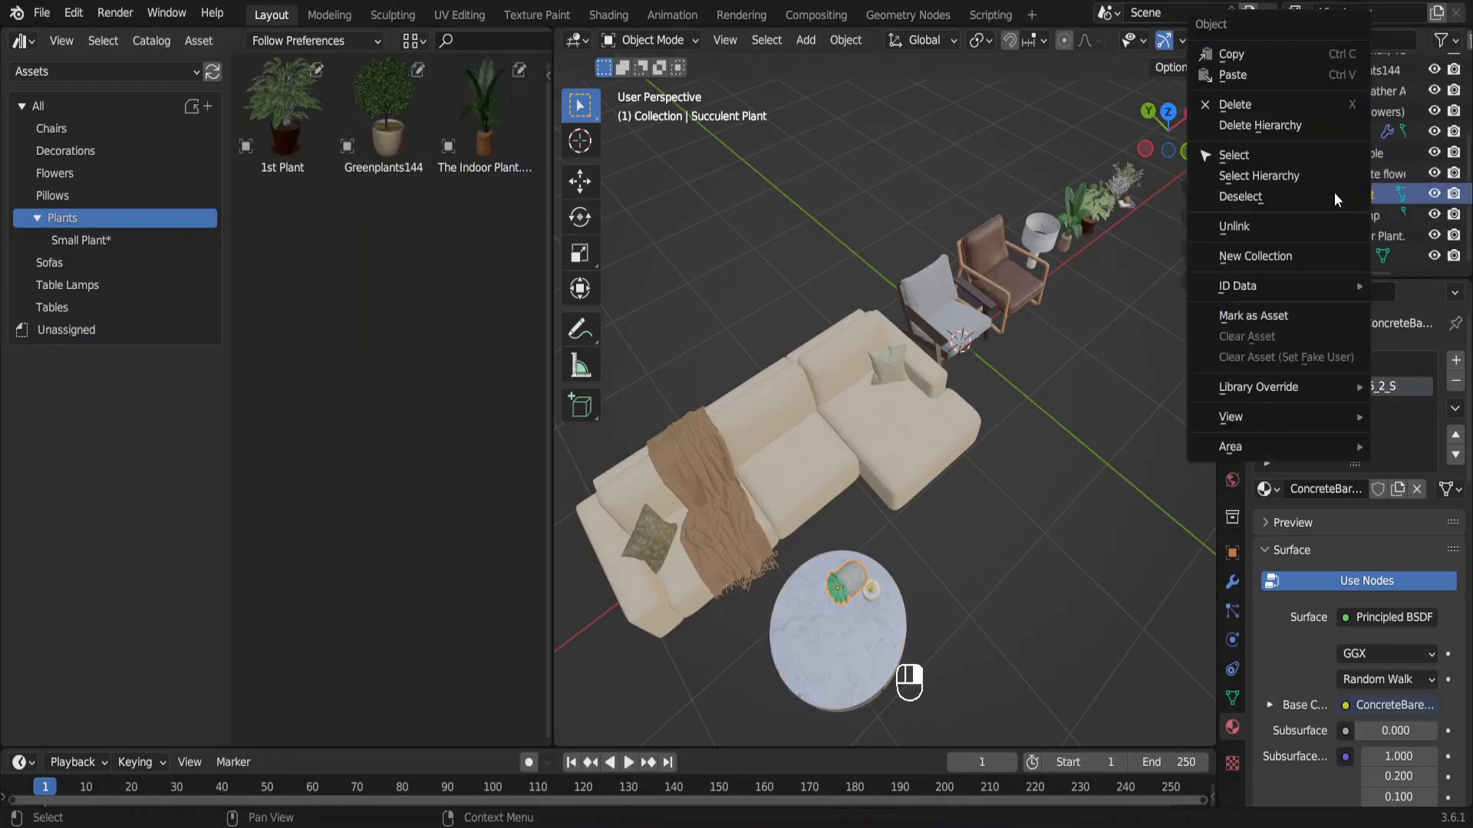
pyautogui.click(1254, 316)
# Drag Succulent Plant from Unassigned into Small Plant and check the Plants catalogs
pyautogui.click(109, 330)
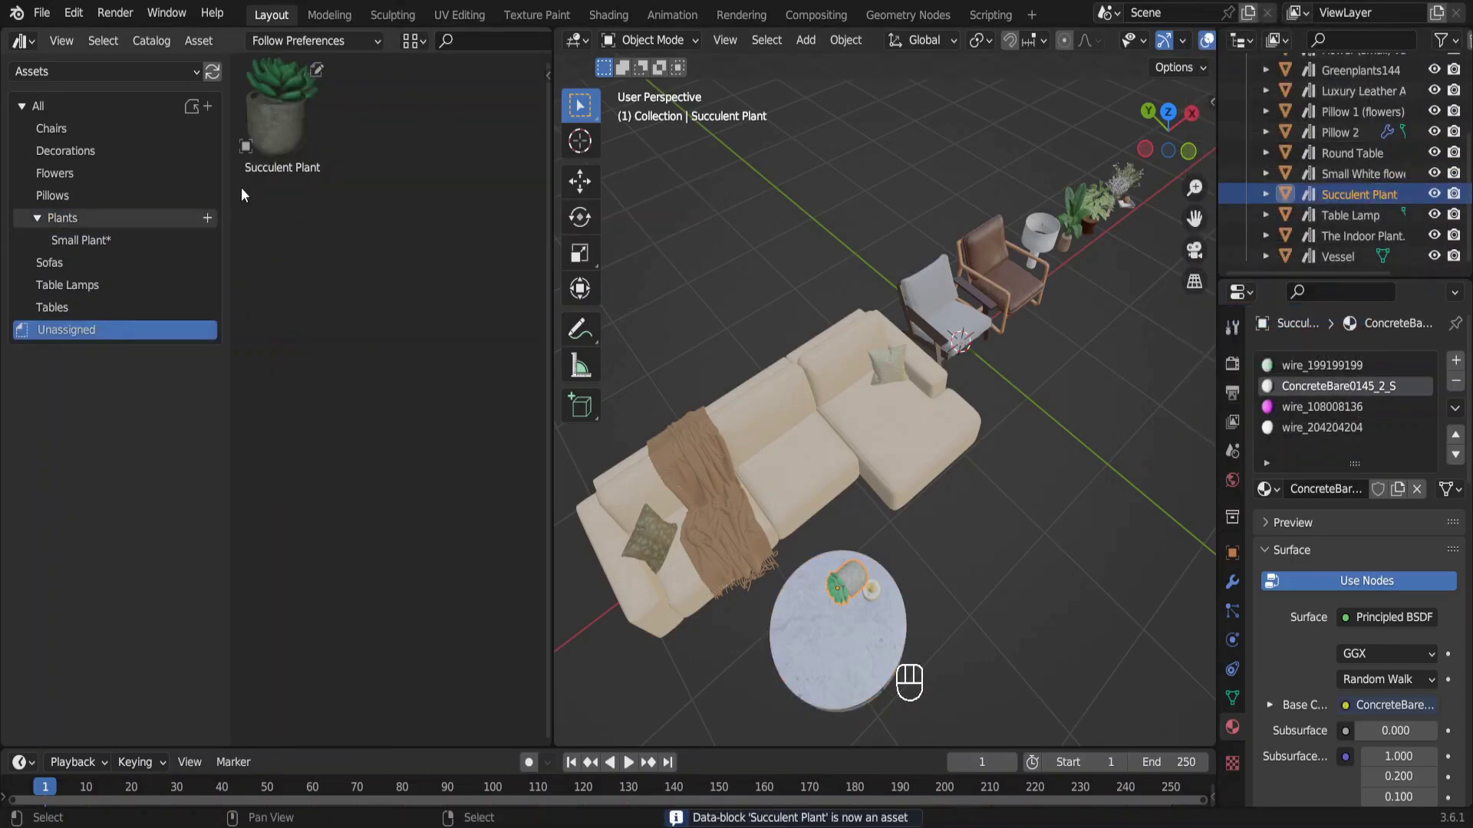
pyautogui.moveTo(270, 150); pyautogui.dragTo(107, 240)
pyautogui.click(76, 218)
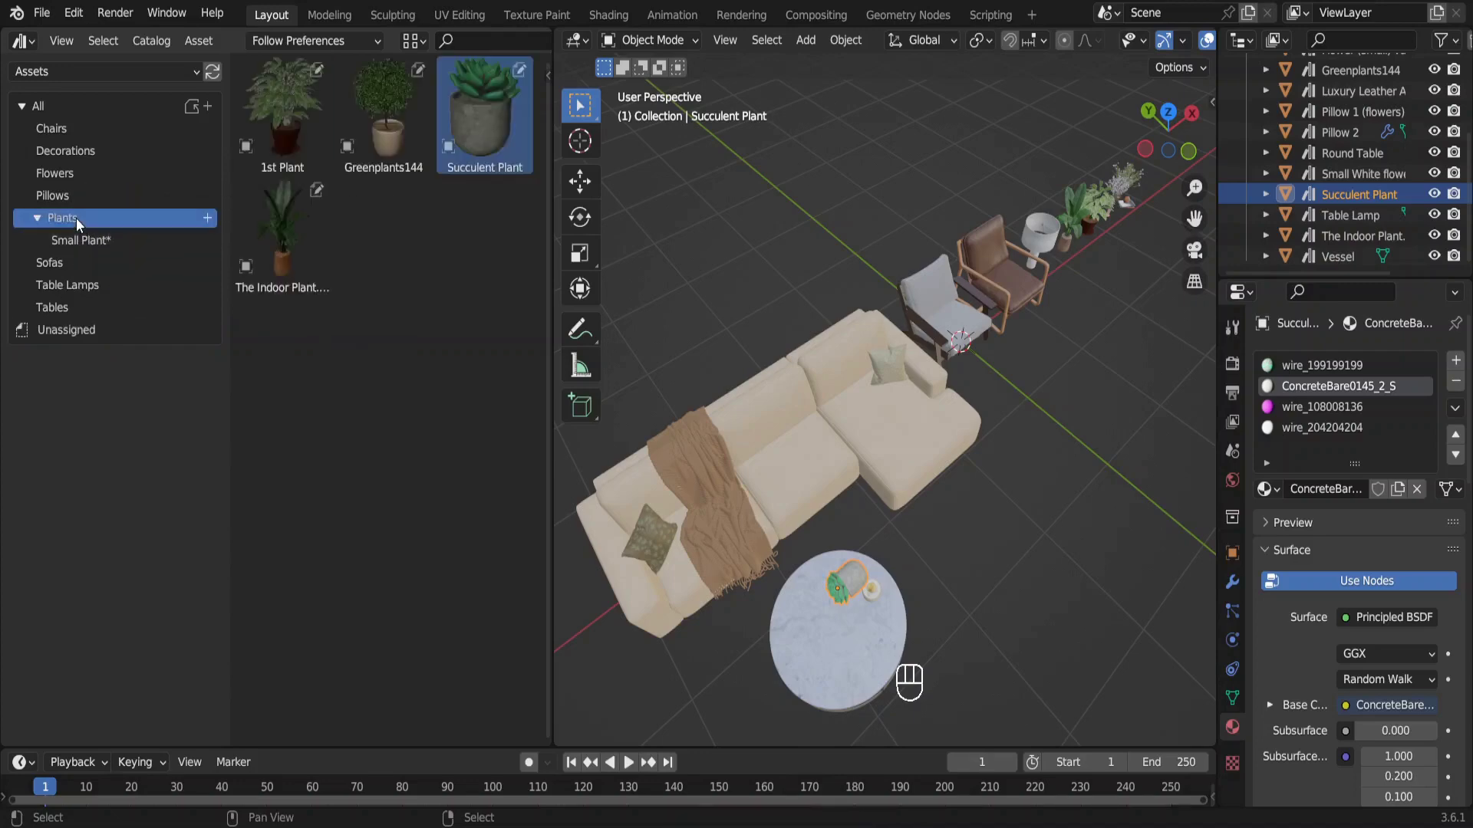
pyautogui.click(94, 233)
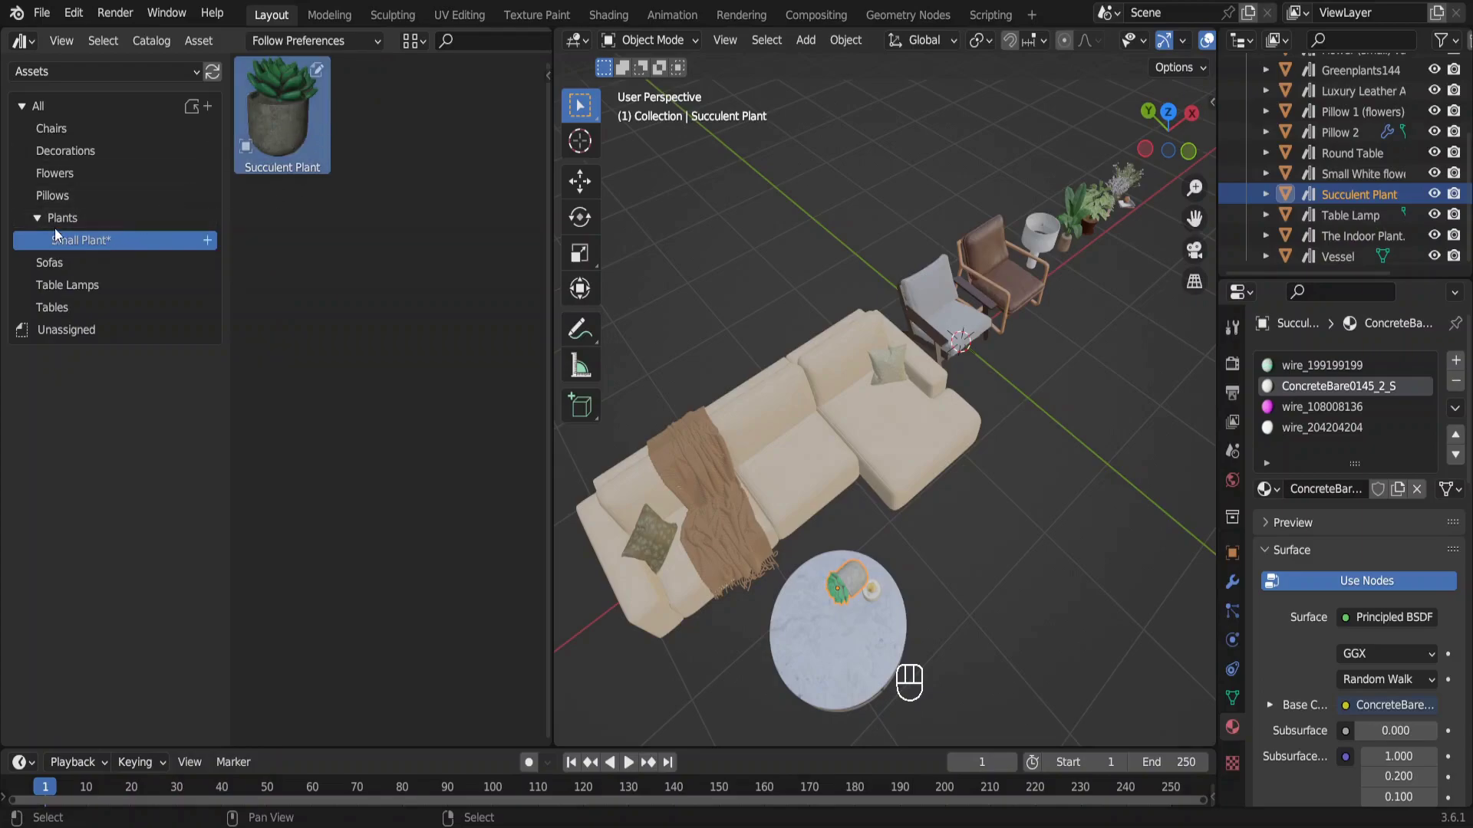
pyautogui.click(37, 218)
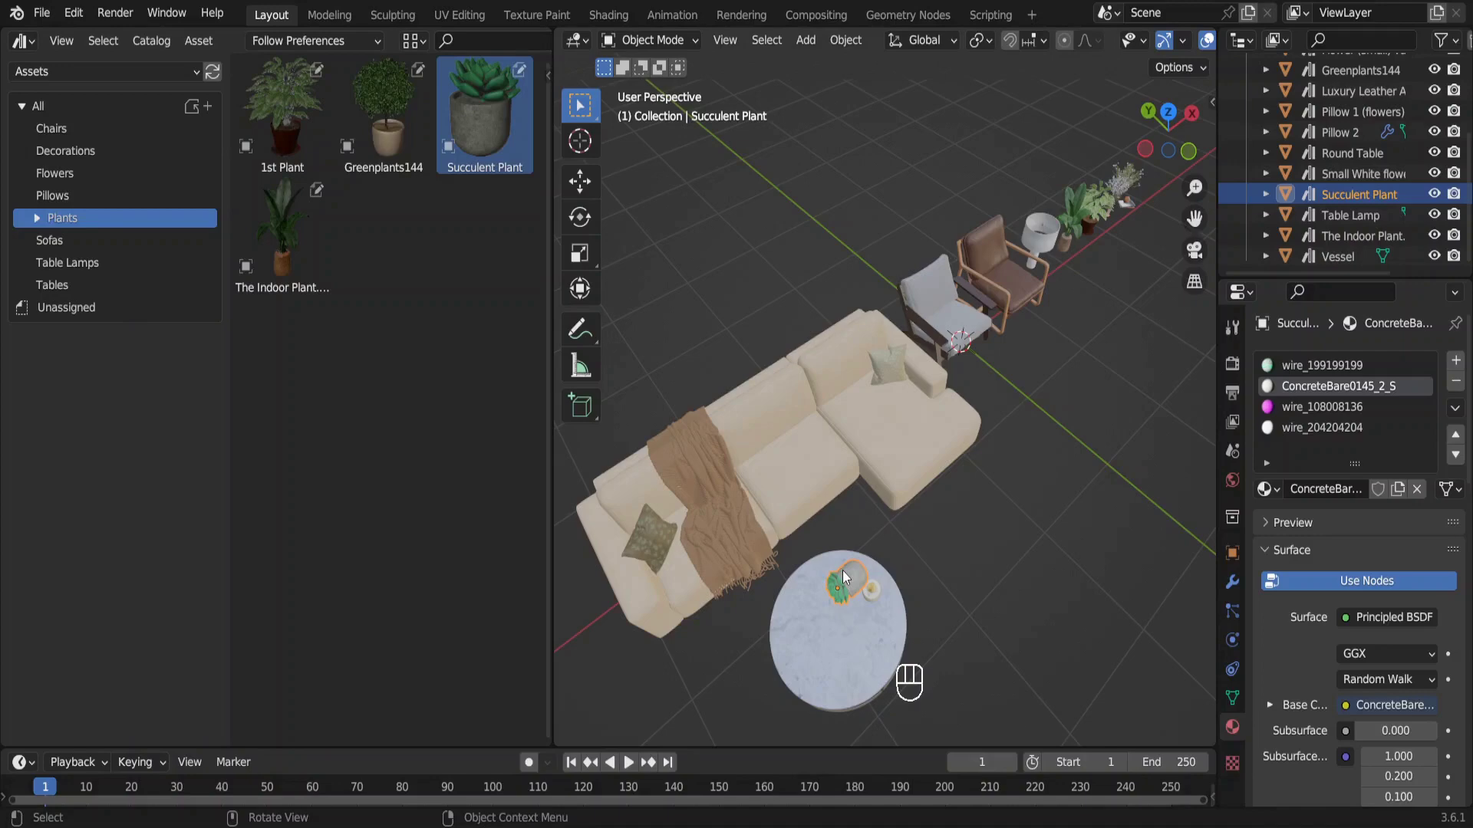
# Select and frame the succulent plant, then clear its asset status
pyautogui.click(847, 583)
pyautogui.press('KP_Decimal')
pyautogui.scroll(-8, 846, 572)
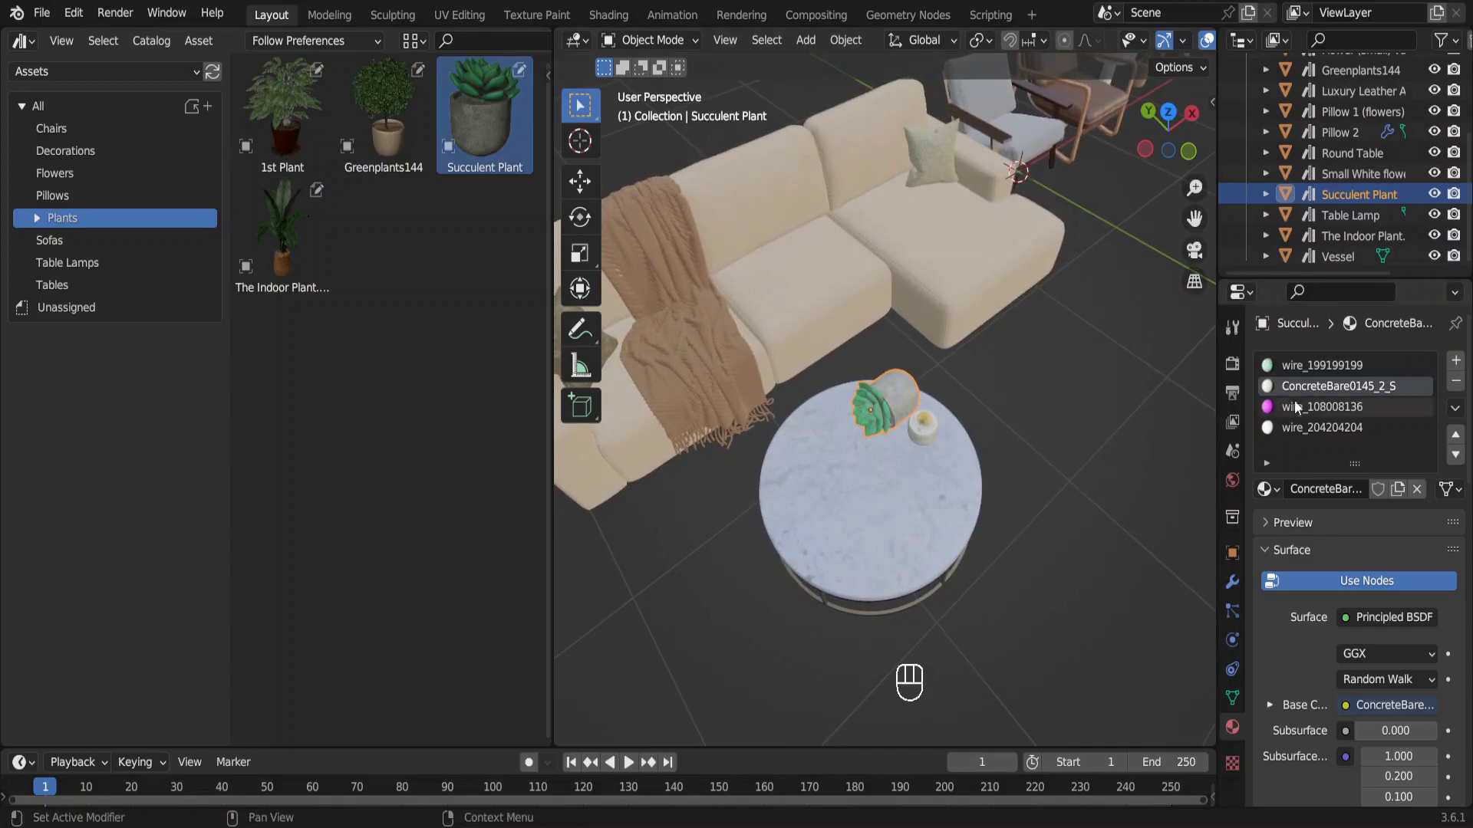
pyautogui.rightClick(1347, 192)
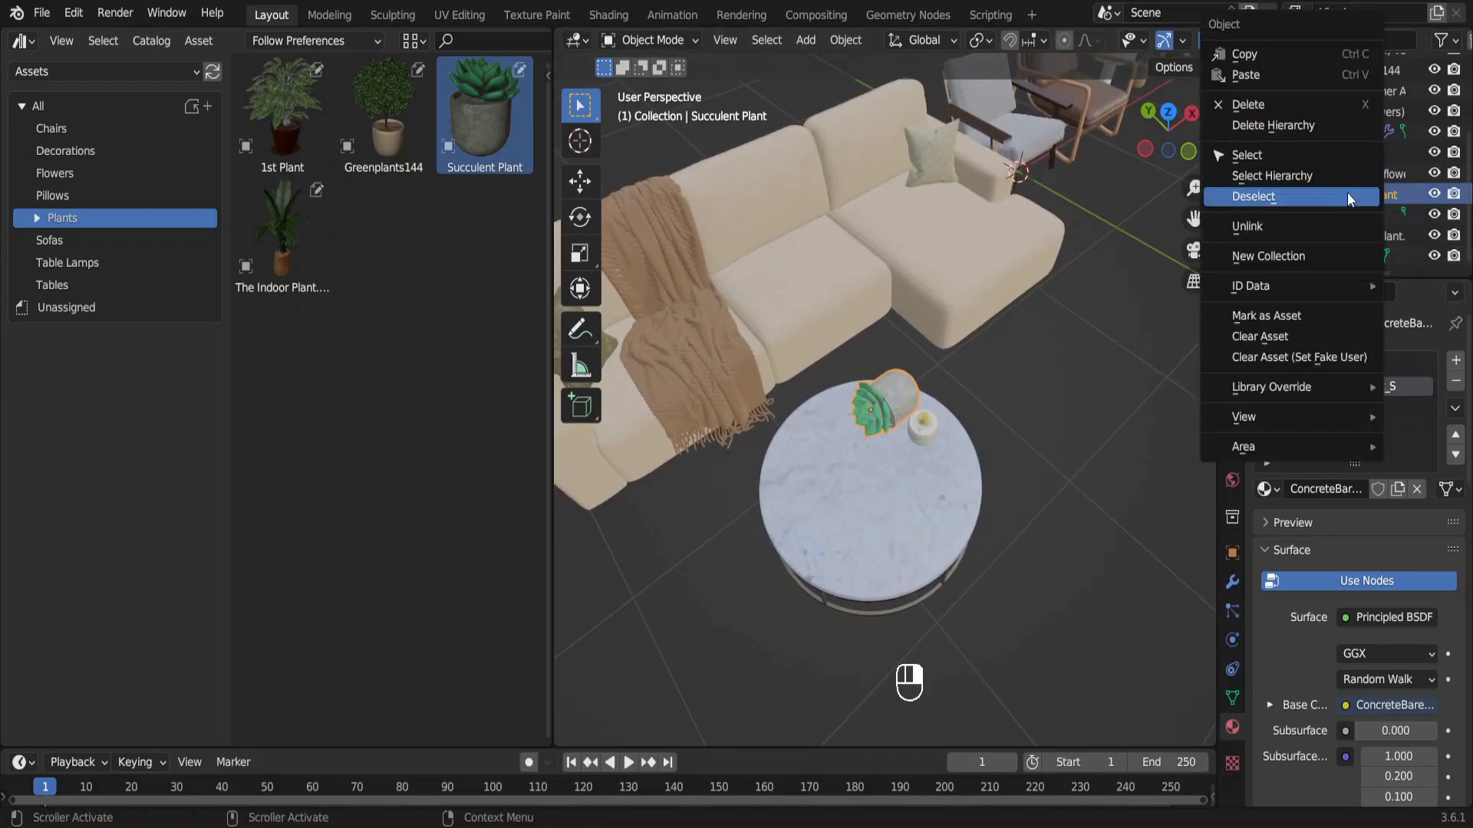
pyautogui.moveTo(1266, 286)
pyautogui.click(1258, 336)
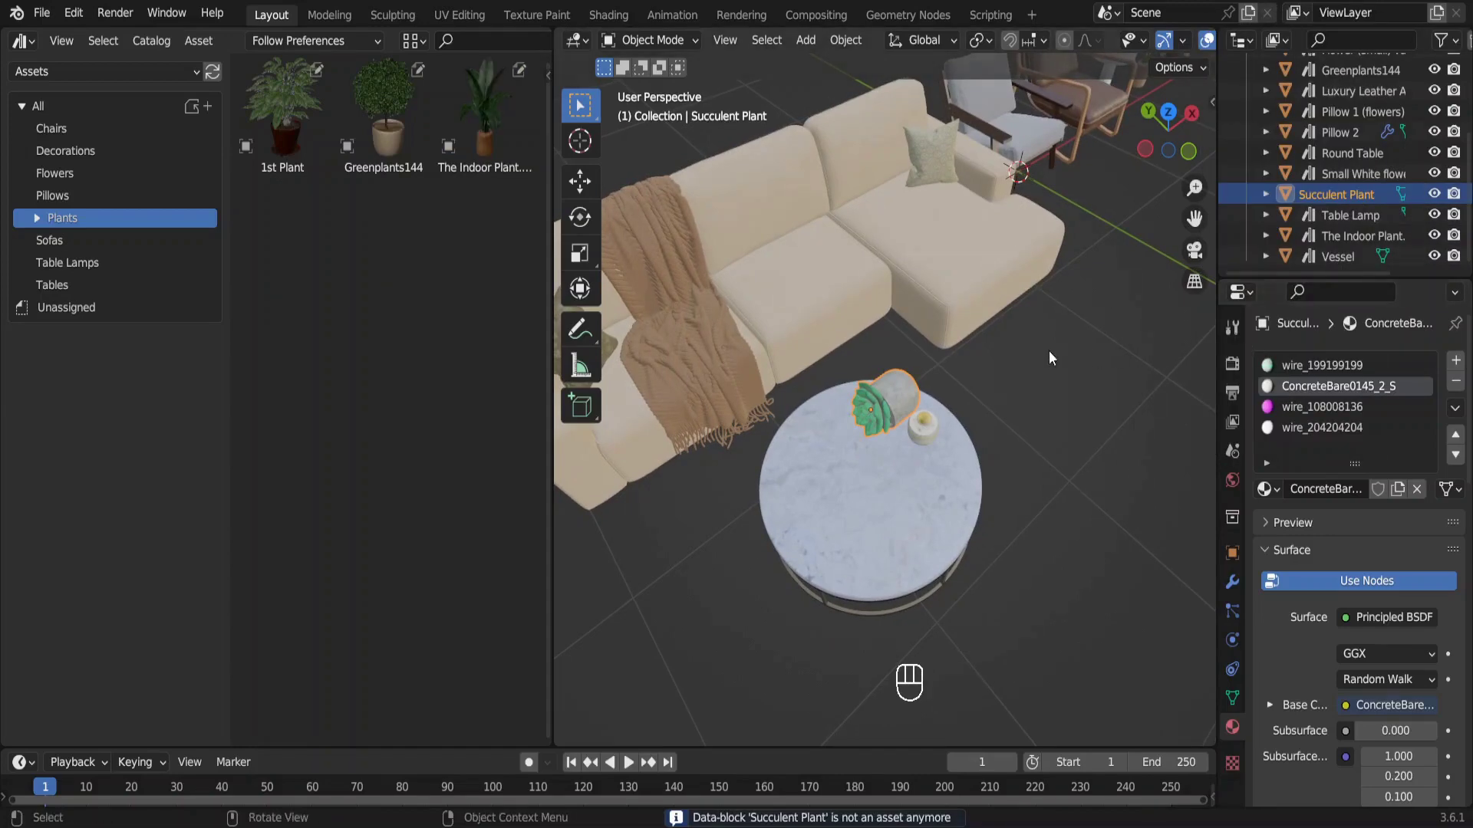
# Apply the succulent's rotation, mark it as an asset again, and view Unassigned
pyautogui.press('n')
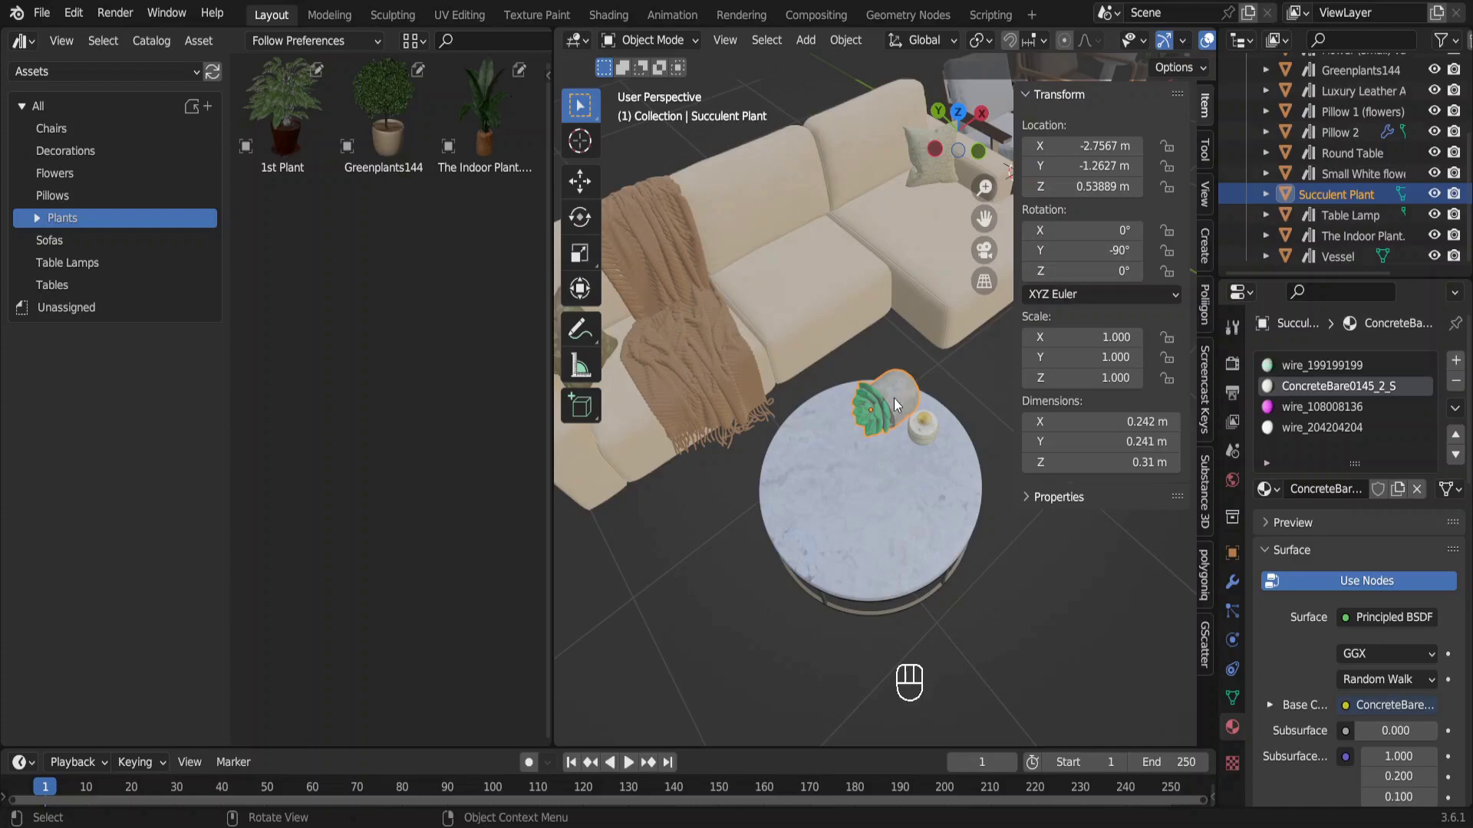
pyautogui.hotkey('ctrl', 'a')
pyautogui.click(807, 428)
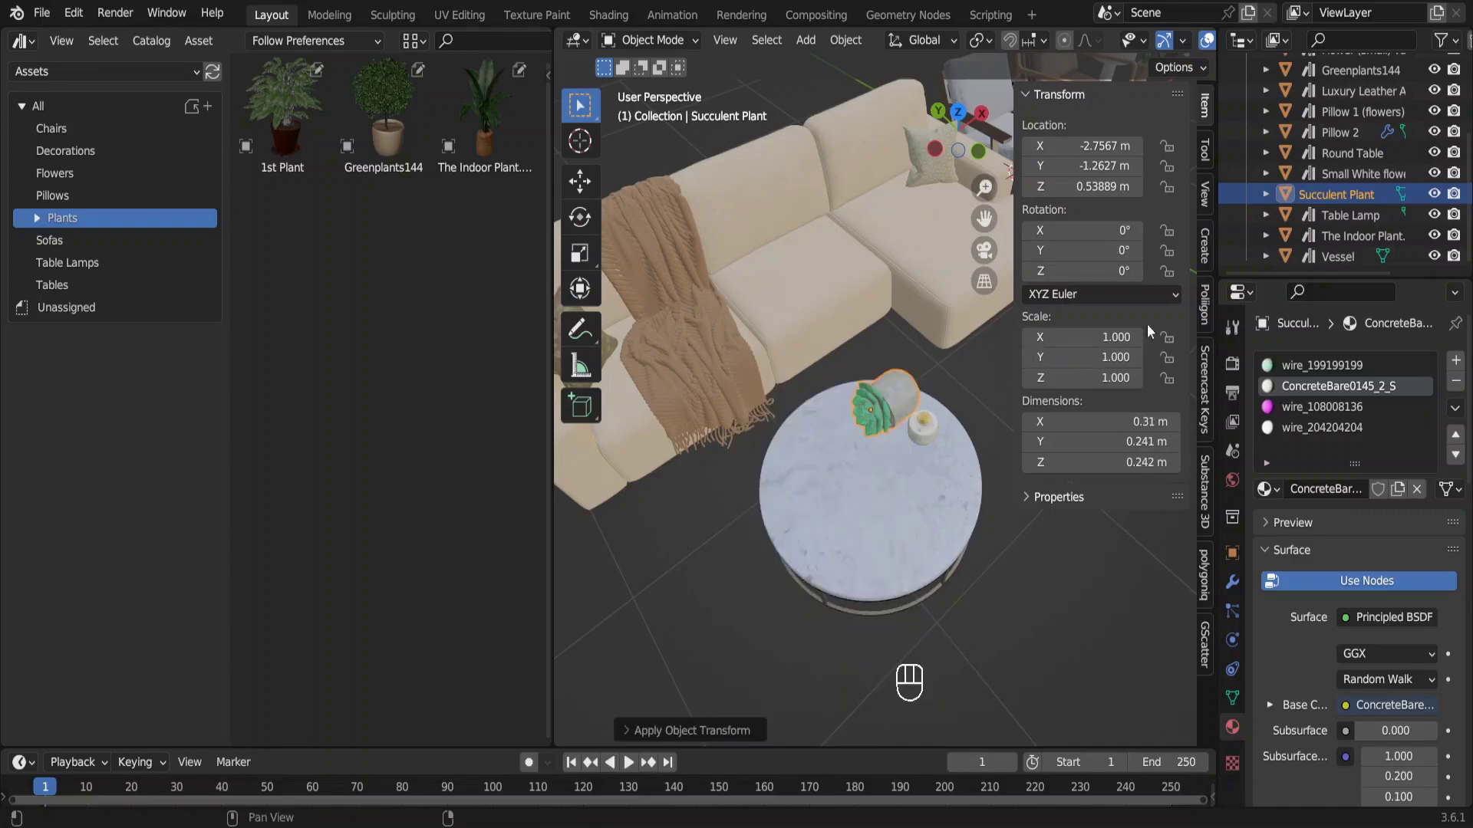
pyautogui.rightClick(1341, 195)
pyautogui.click(1277, 316)
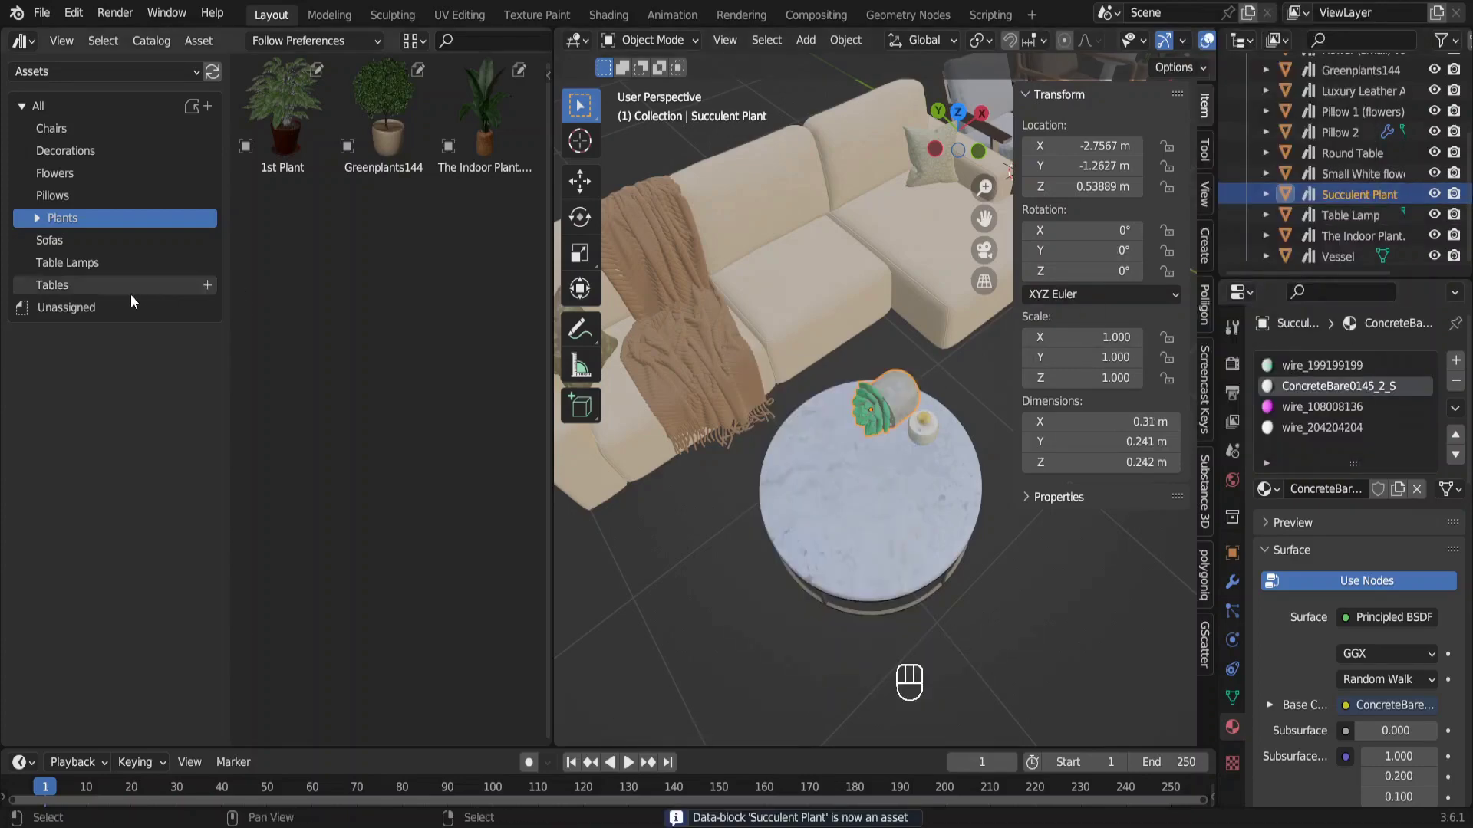
pyautogui.click(108, 308)
# Drop a Succulent Plant copy onto the round table and view it from the side
pyautogui.moveTo(294, 127); pyautogui.dragTo(731, 421)
pyautogui.moveTo(813, 503); pyautogui.dragTo(828, 534)
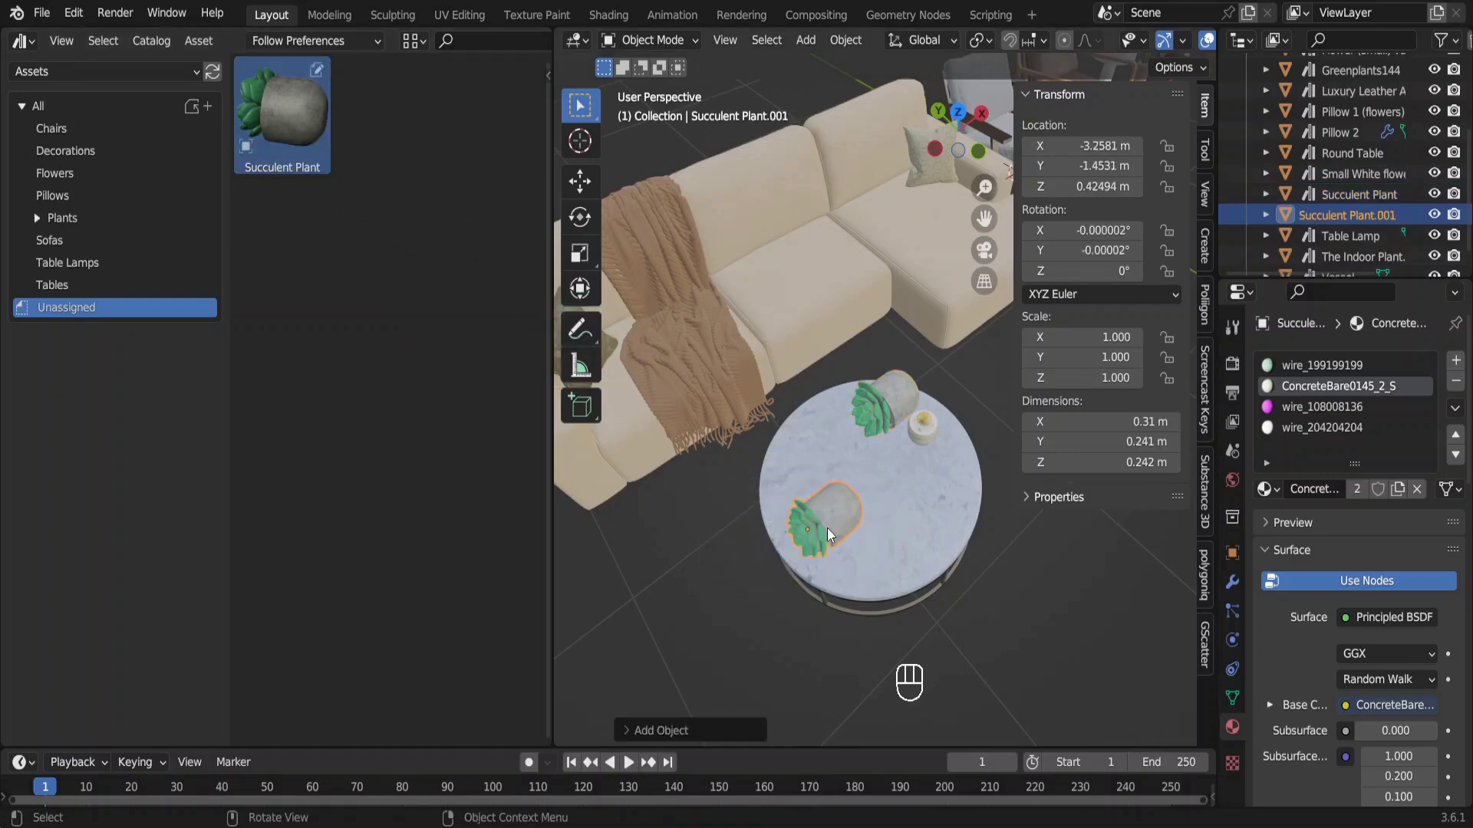
pyautogui.moveTo(829, 535); pyautogui.dragTo(828, 535, button='middle')
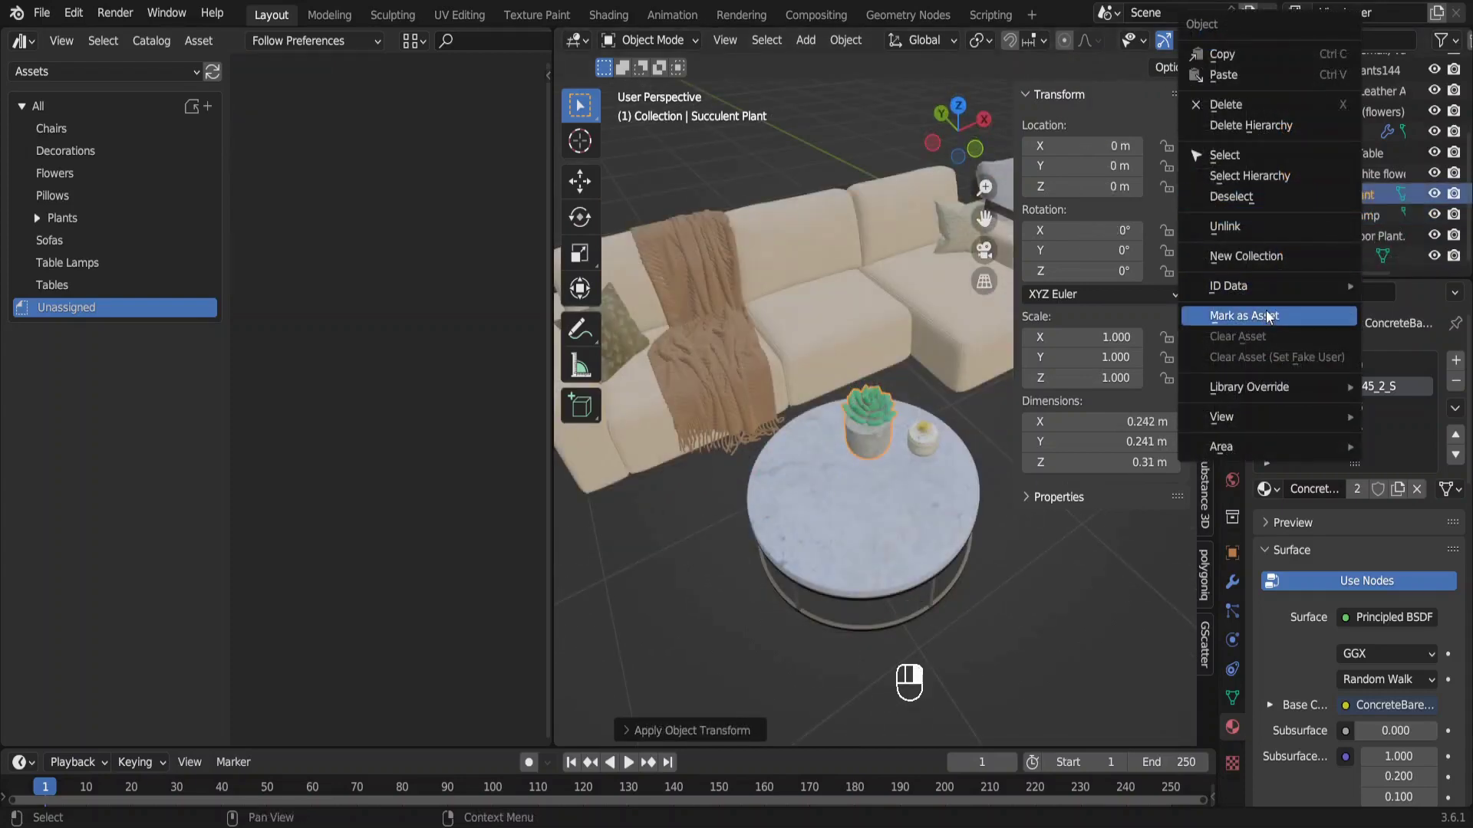
# Mark the succulent as an asset, file it into a catalog, and zoom out
pyautogui.click(1264, 321)
pyautogui.moveTo(285, 119); pyautogui.dragTo(87, 213)
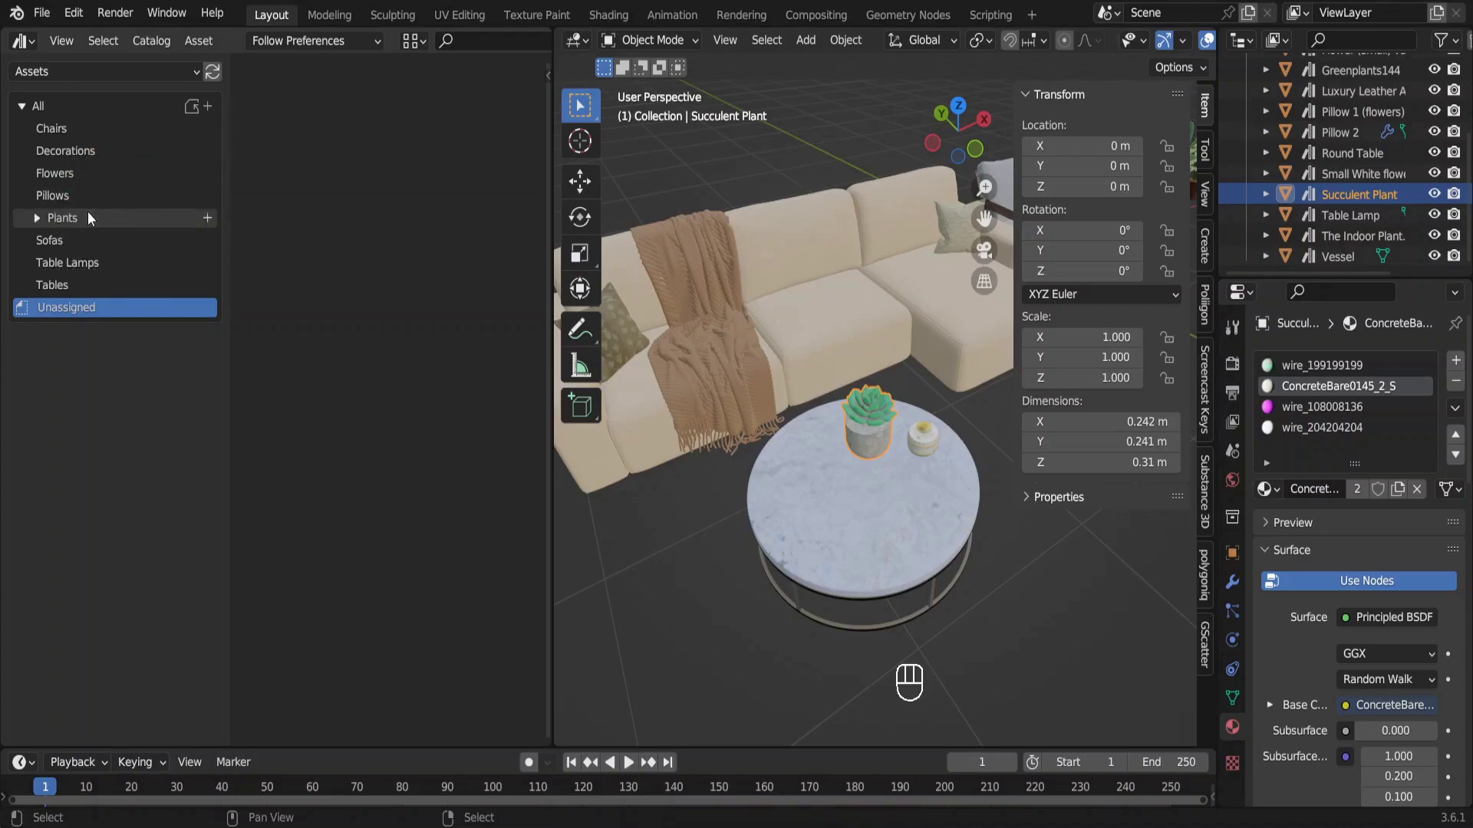
pyautogui.press('n')
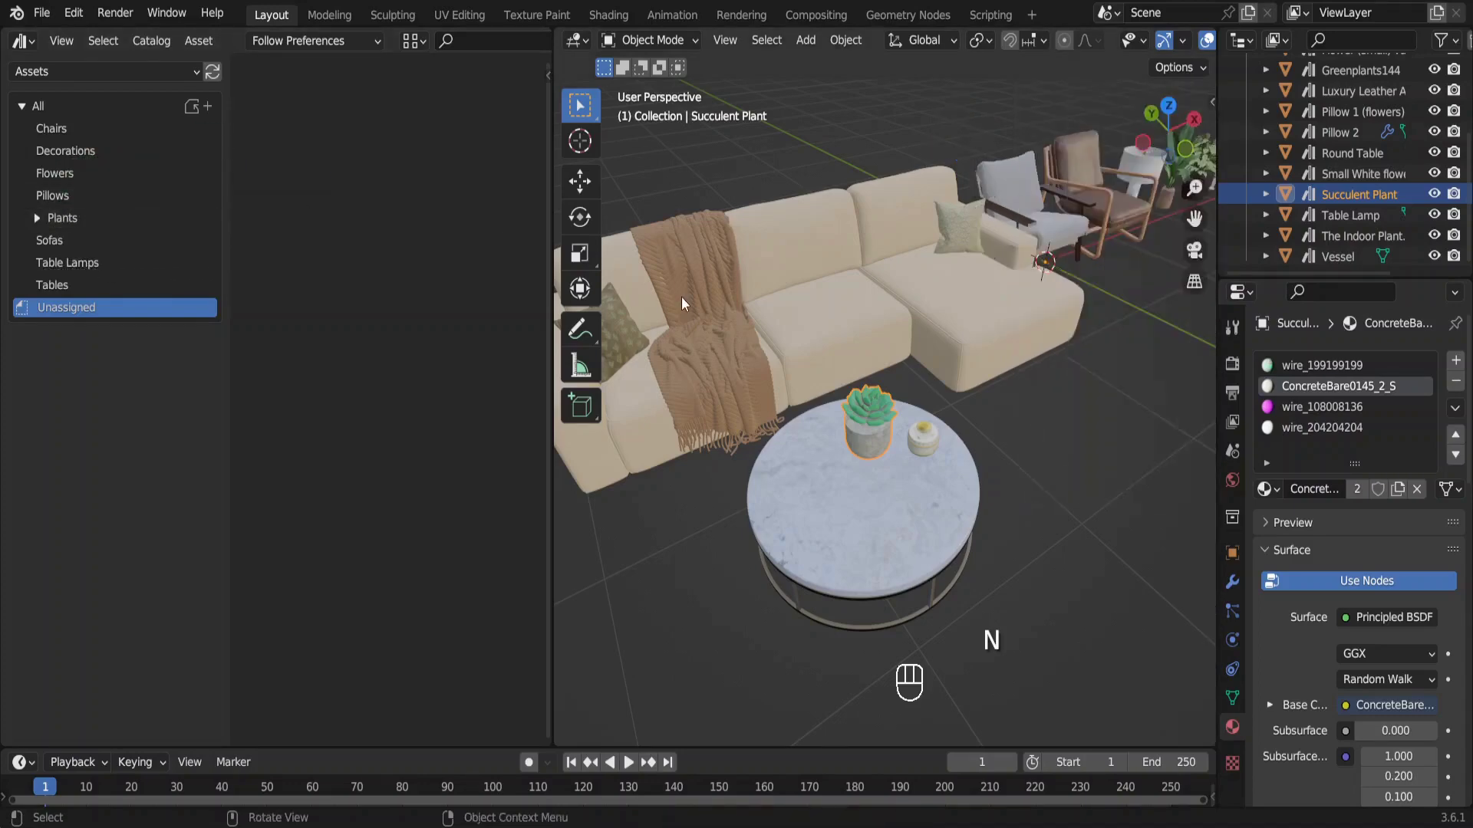
pyautogui.keyDown('ctrl'); pyautogui.moveTo(683, 303); pyautogui.dragTo(683, 303, button='middle'); pyautogui.keyUp('ctrl')
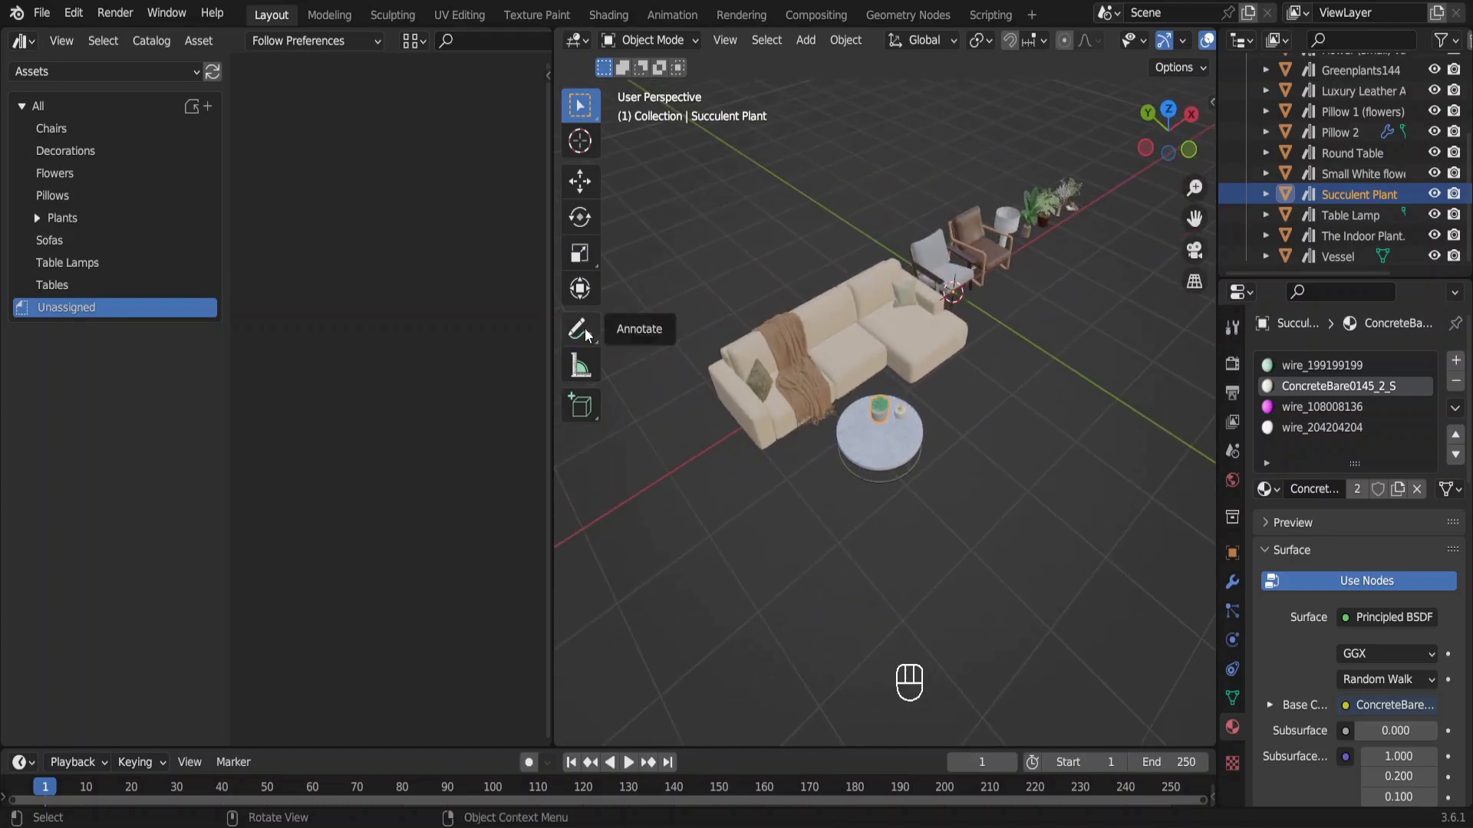
# Drop a Round Table copy into the scene and Small White flowers and 2 books onto the table
pyautogui.click(148, 290)
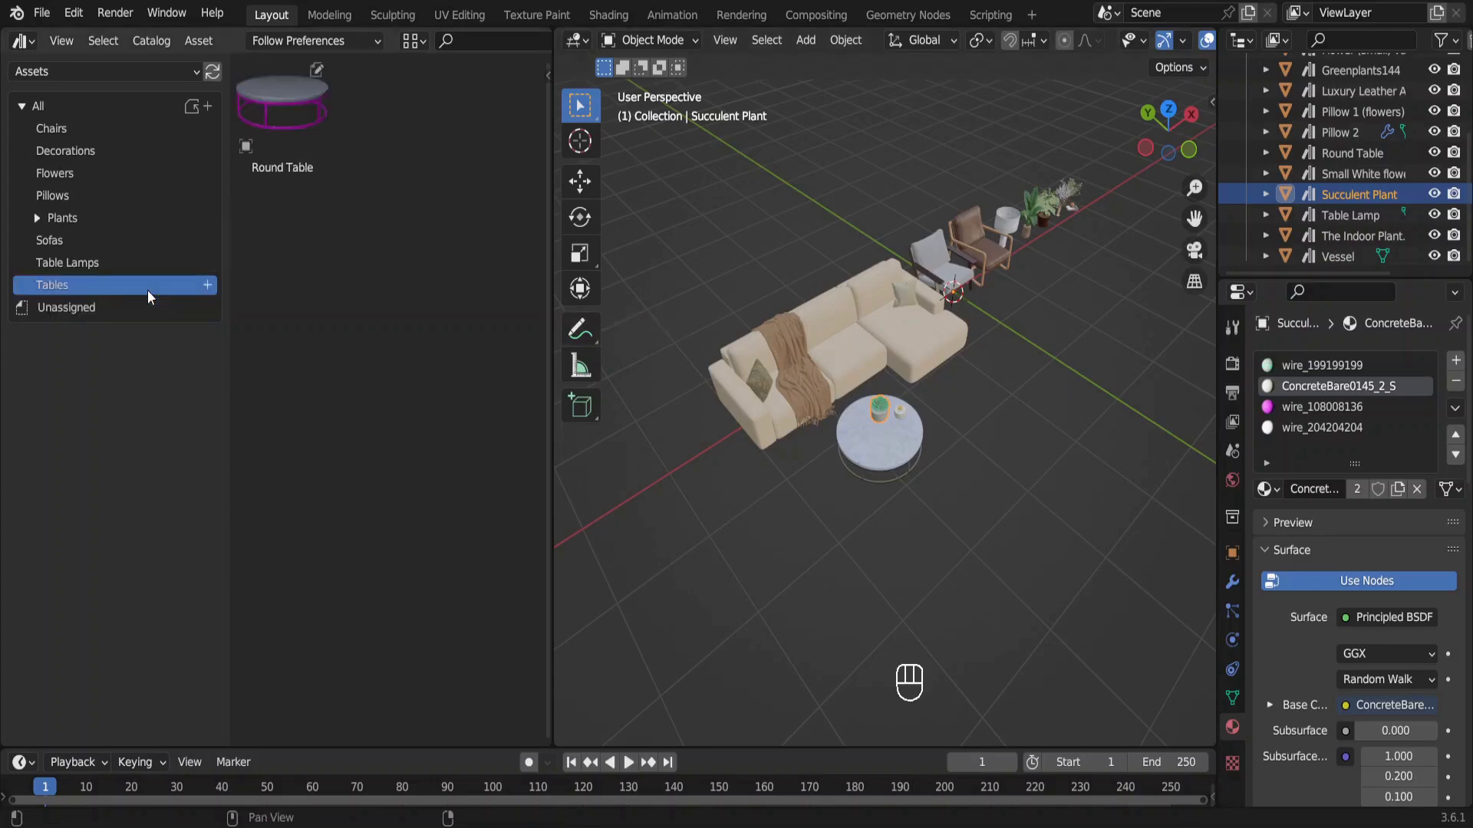
pyautogui.moveTo(277, 138); pyautogui.dragTo(823, 299)
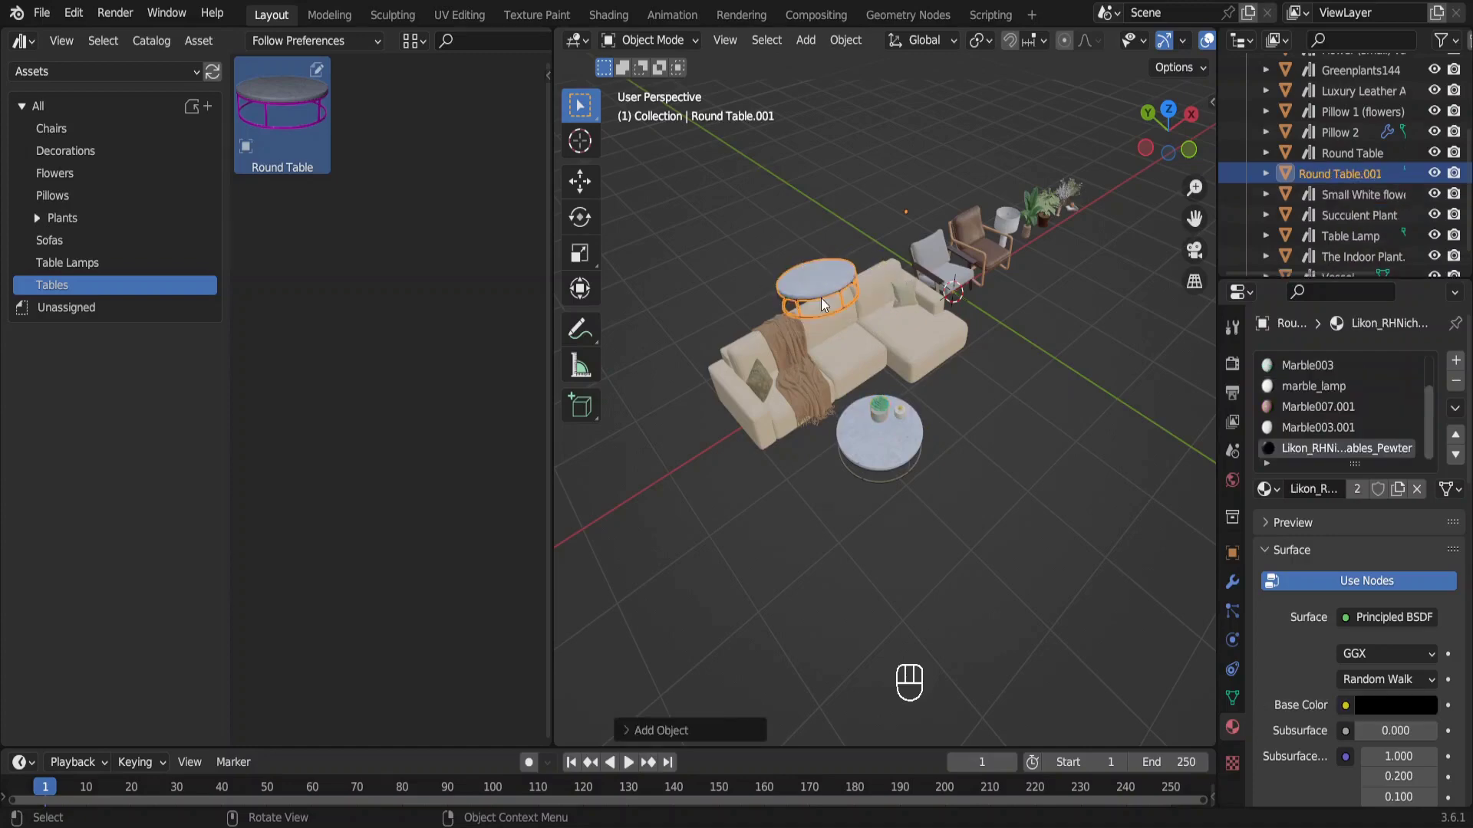
pyautogui.click(62, 240)
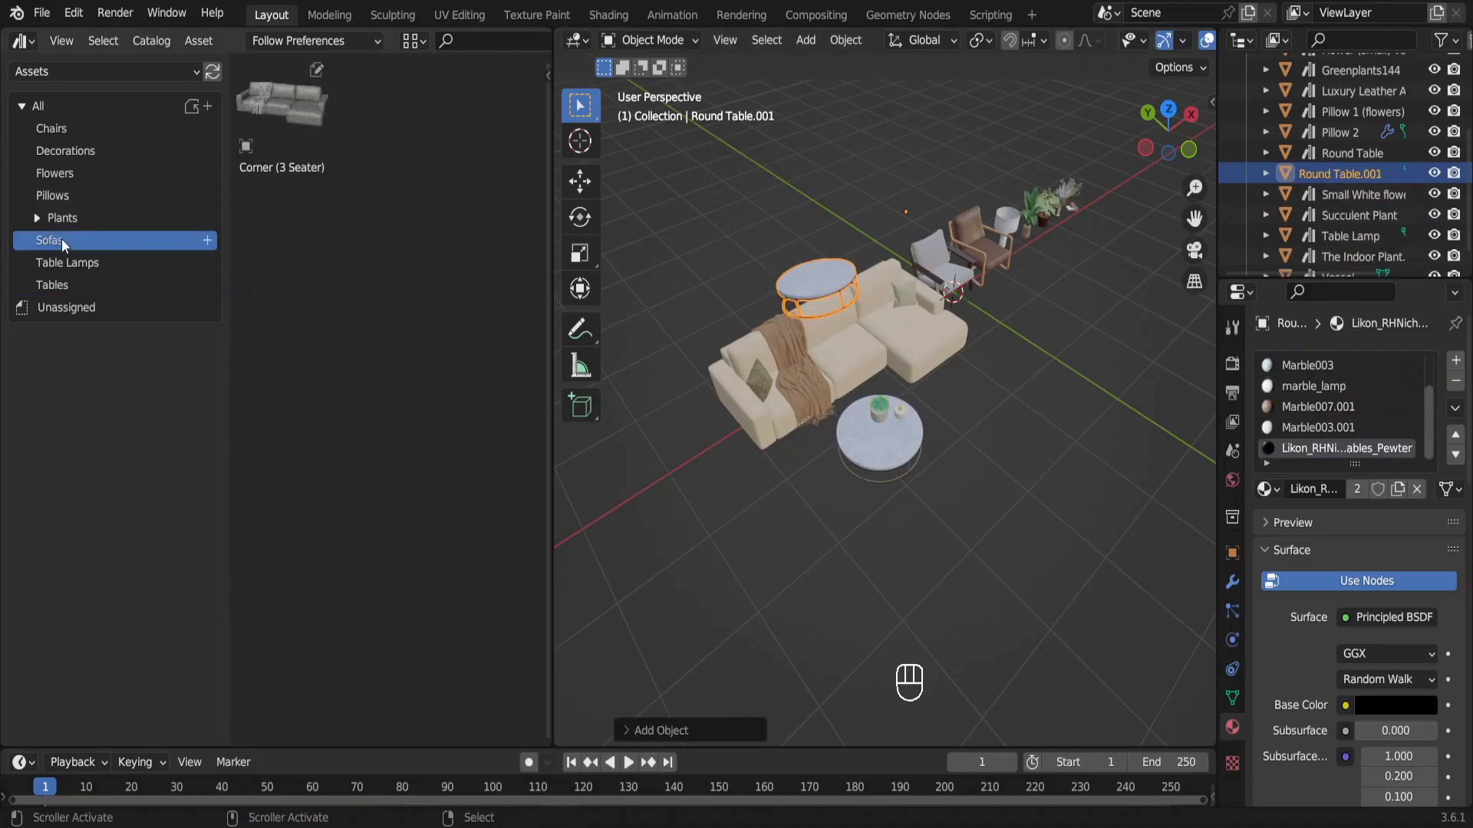
pyautogui.click(75, 173)
pyautogui.moveTo(338, 147); pyautogui.dragTo(872, 443)
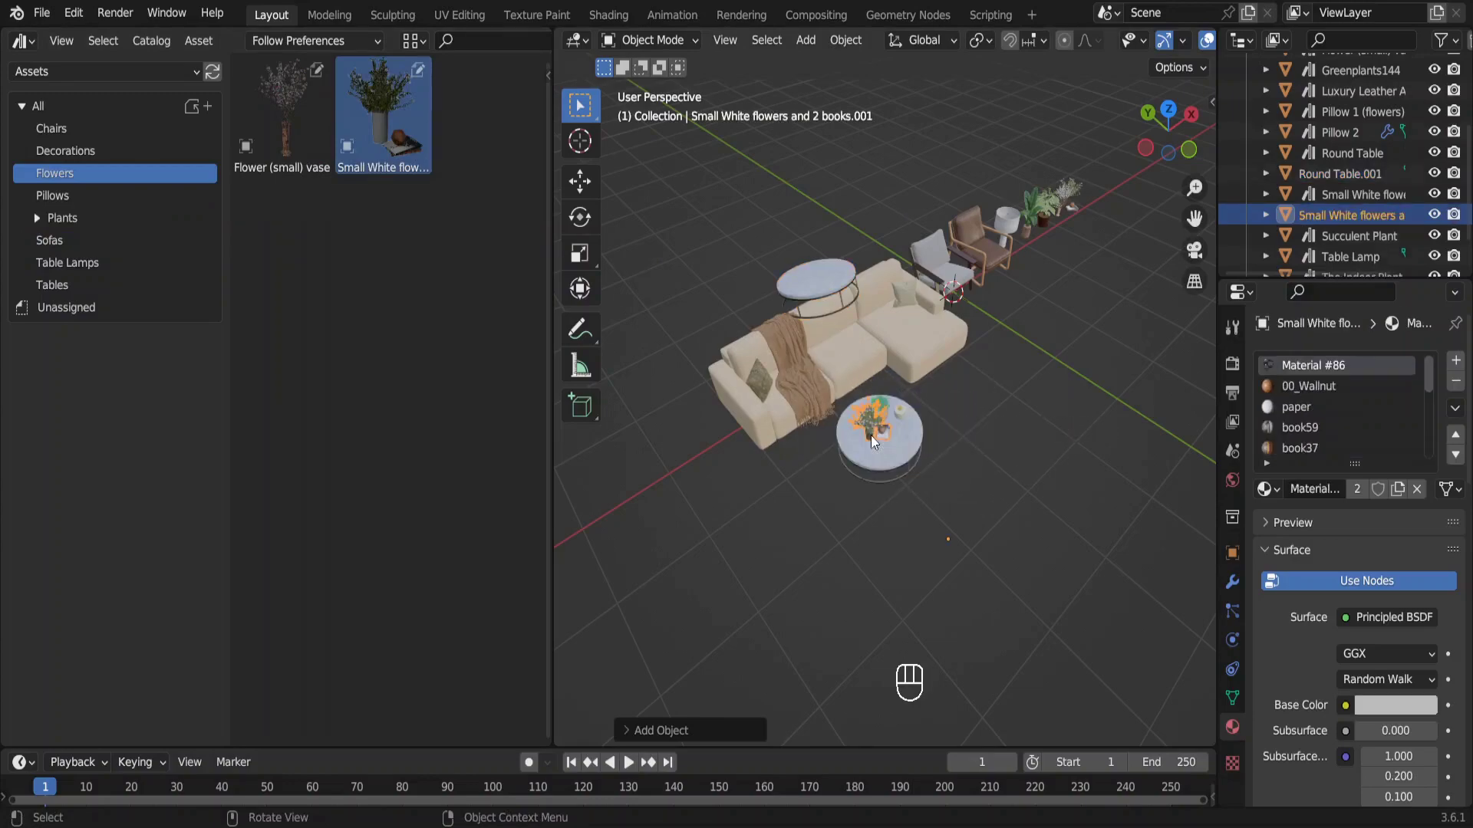
pyautogui.press('KP_Decimal')
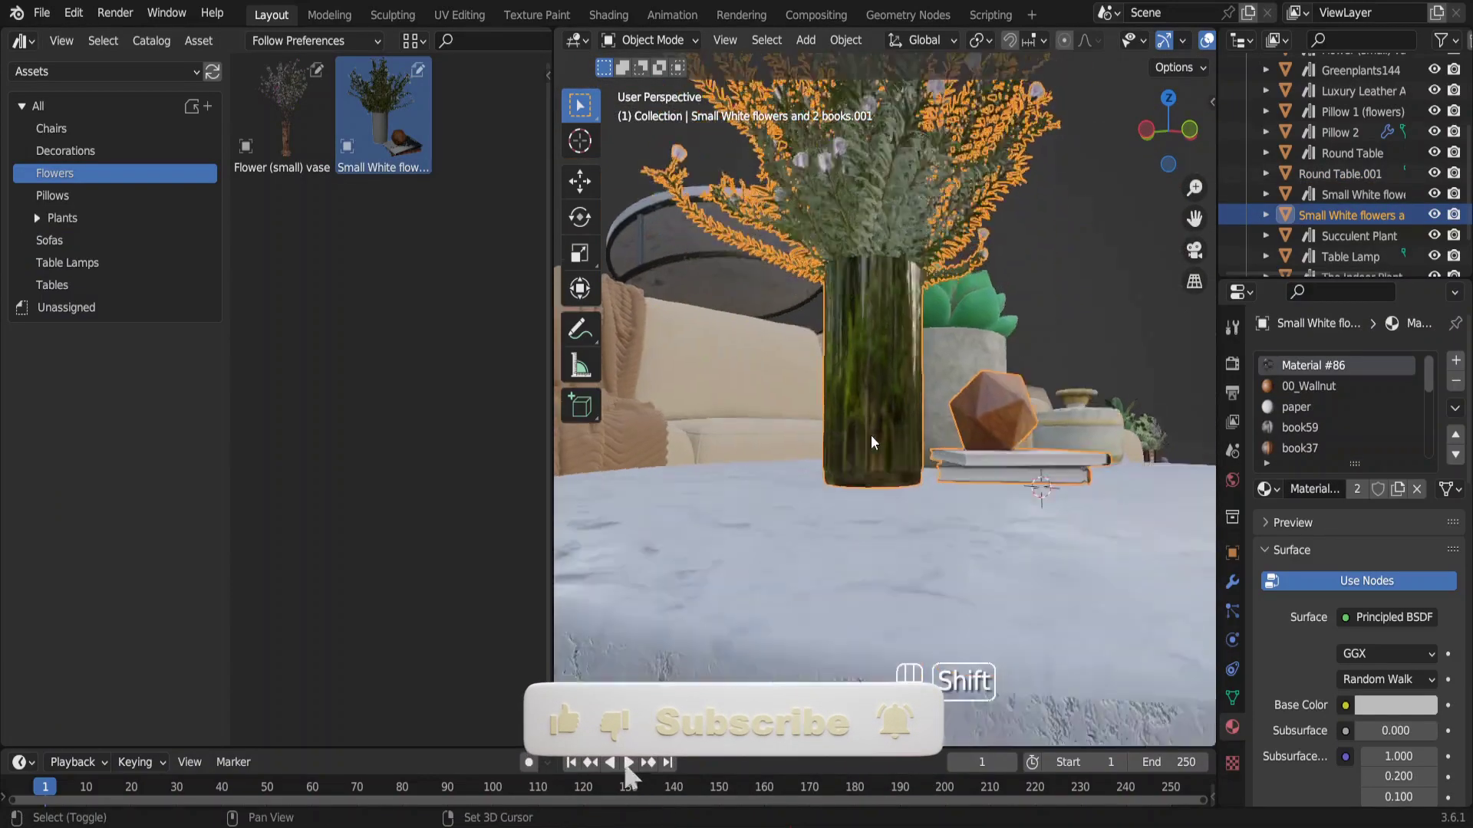
pyautogui.keyDown('shift'); pyautogui.moveTo(872, 442); pyautogui.dragTo(865, 450, button='middle'); pyautogui.keyUp('shift')
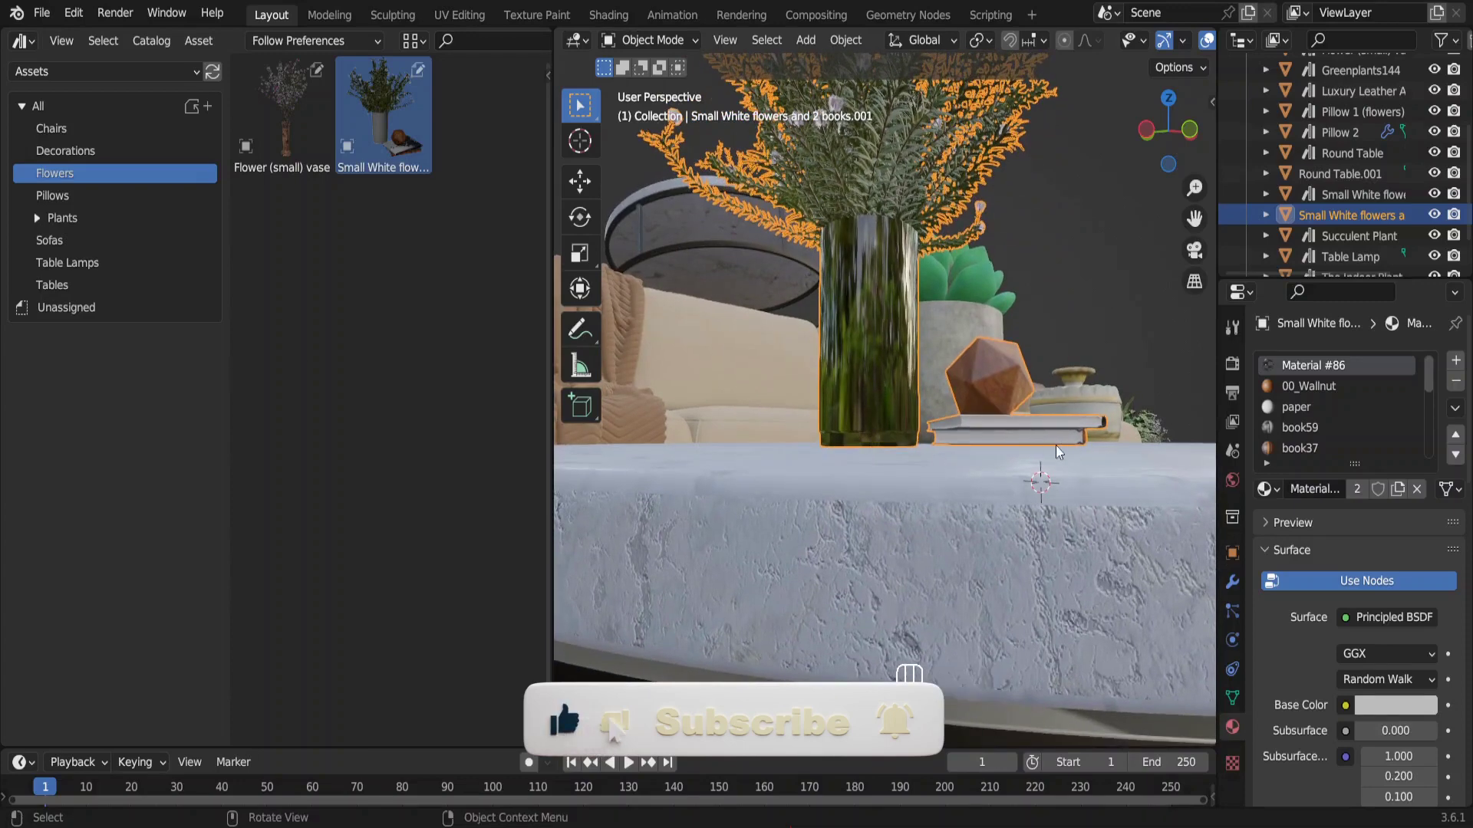
pyautogui.scroll(-6, 962, 451)
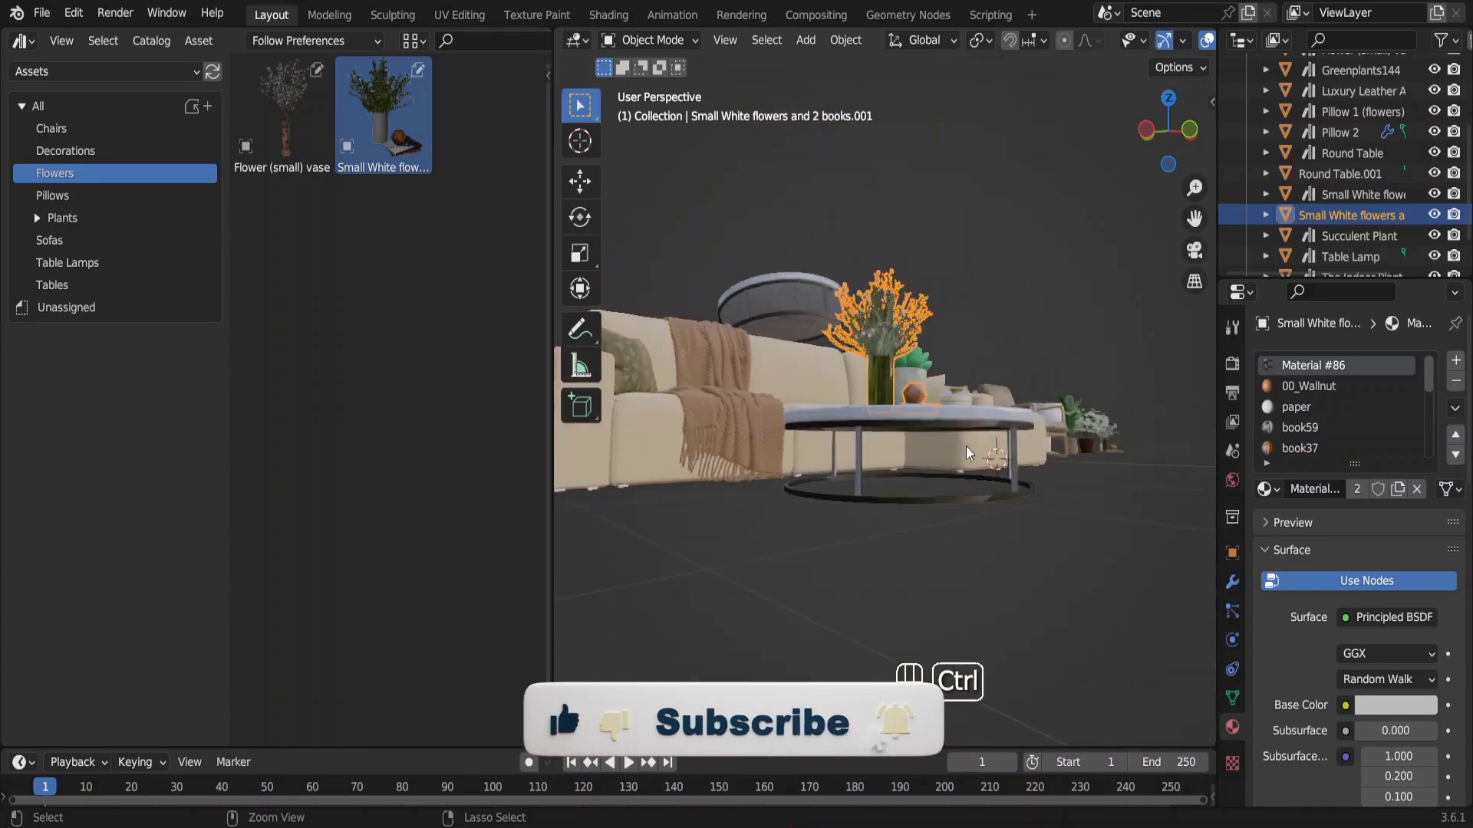